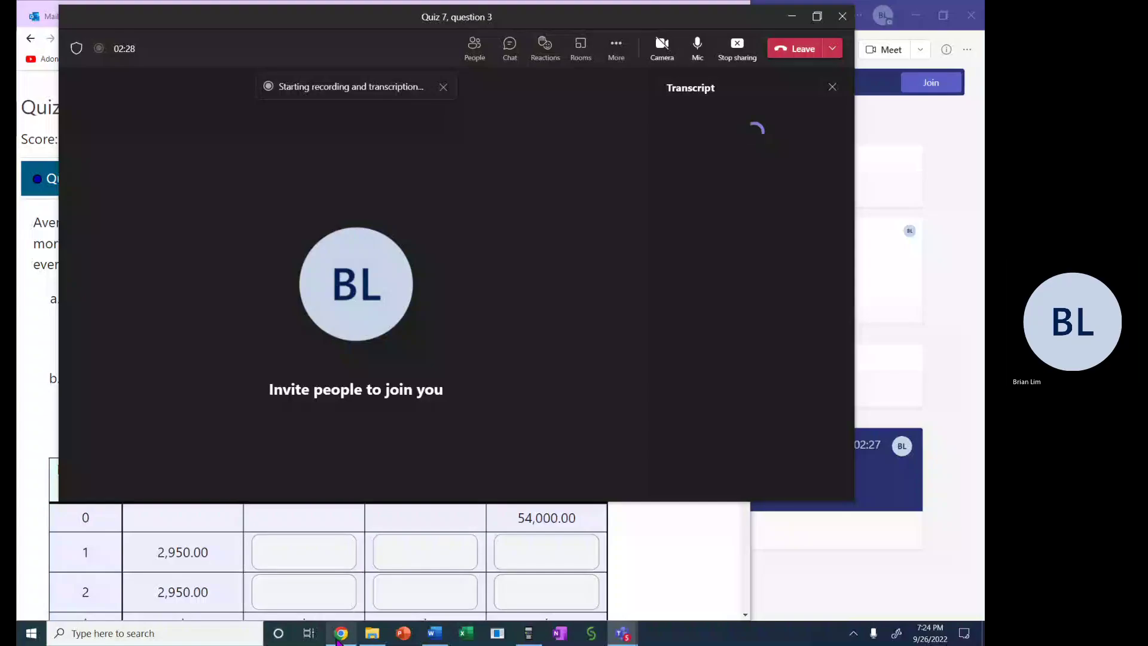
# - Close the Teams recording notice and bring the Quiz 7 question 3 page forward in Chrome
pyautogui.moveTo(338, 639)
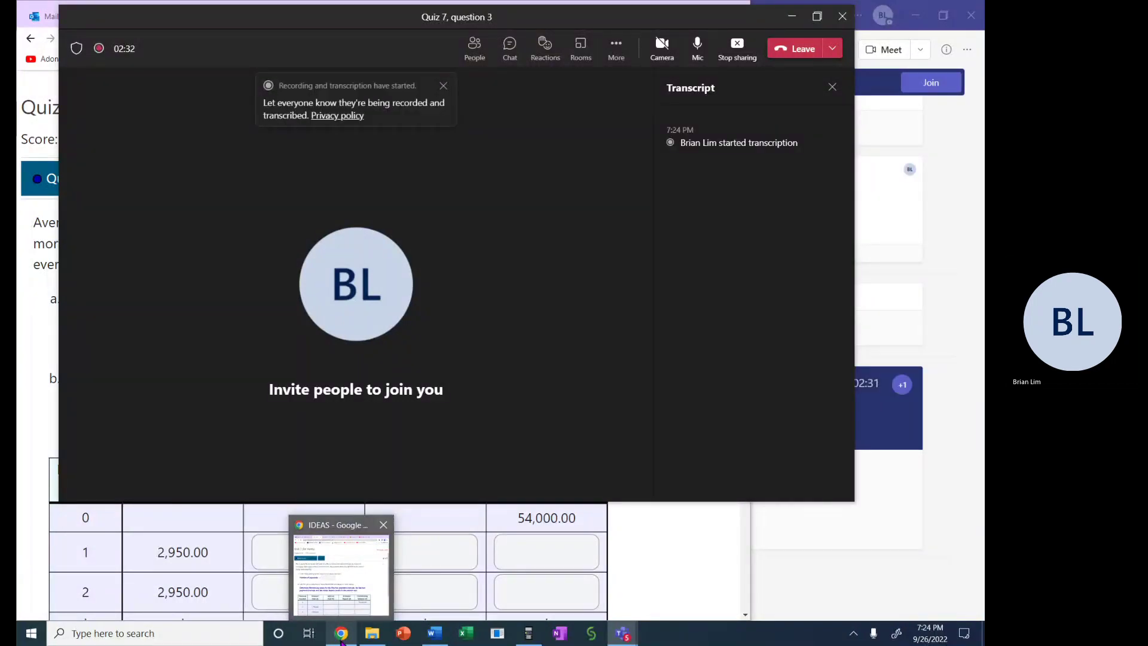
pyautogui.click(444, 87)
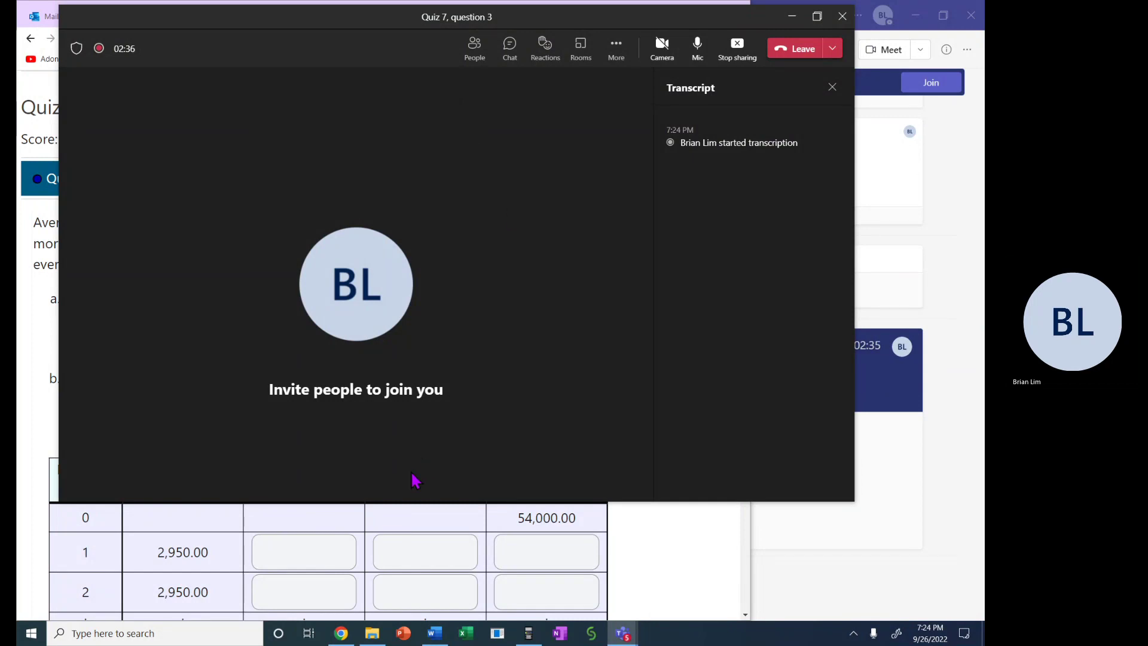
pyautogui.click(342, 636)
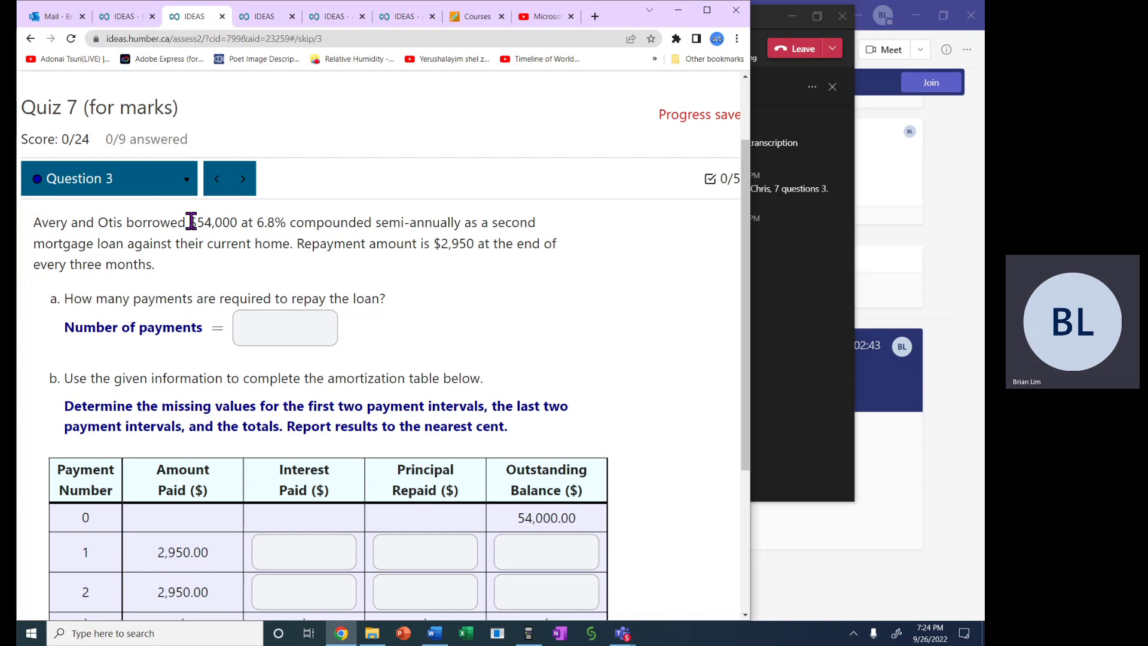
# - Highlight the $54,000 loan, repayment terms and number-of-payments question, then bring up the BA II Plus
pyautogui.moveTo(196, 222); pyautogui.dragTo(299, 249)
pyautogui.click(299, 249)
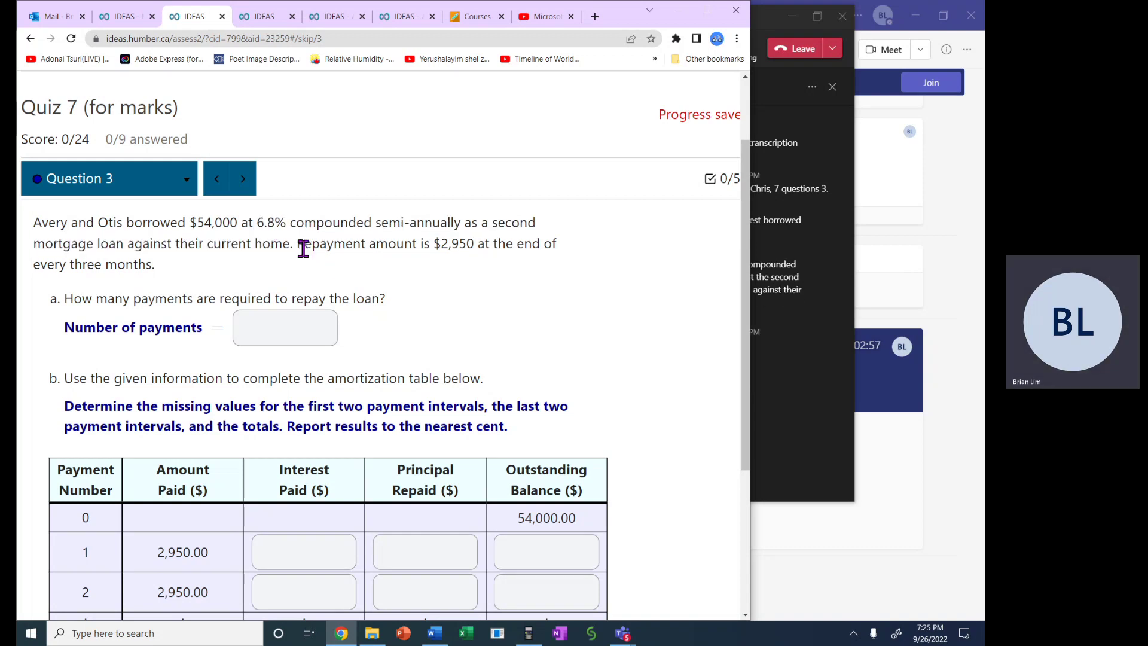
pyautogui.moveTo(300, 244); pyautogui.dragTo(524, 270)
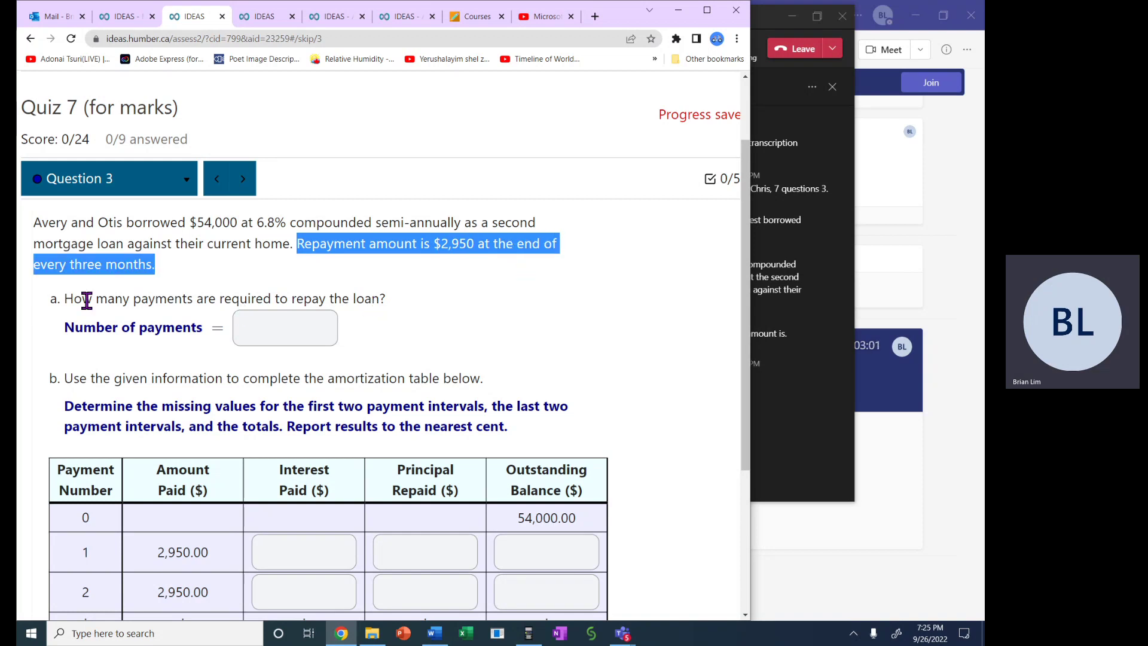
pyautogui.moveTo(59, 297); pyautogui.dragTo(381, 295)
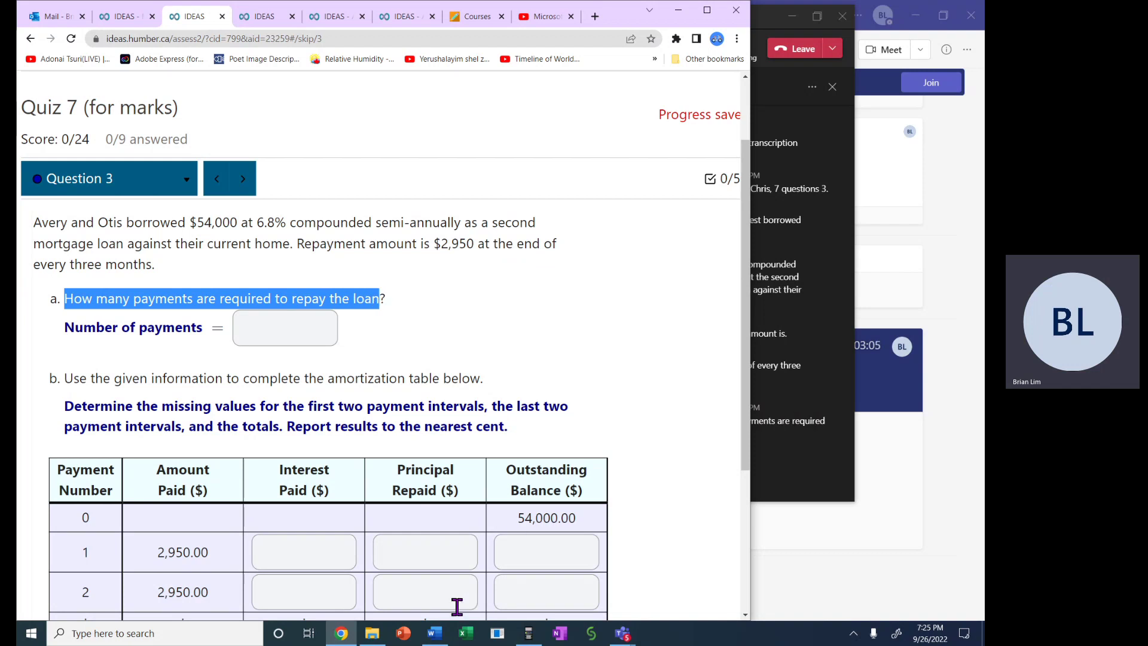
pyautogui.click(528, 633)
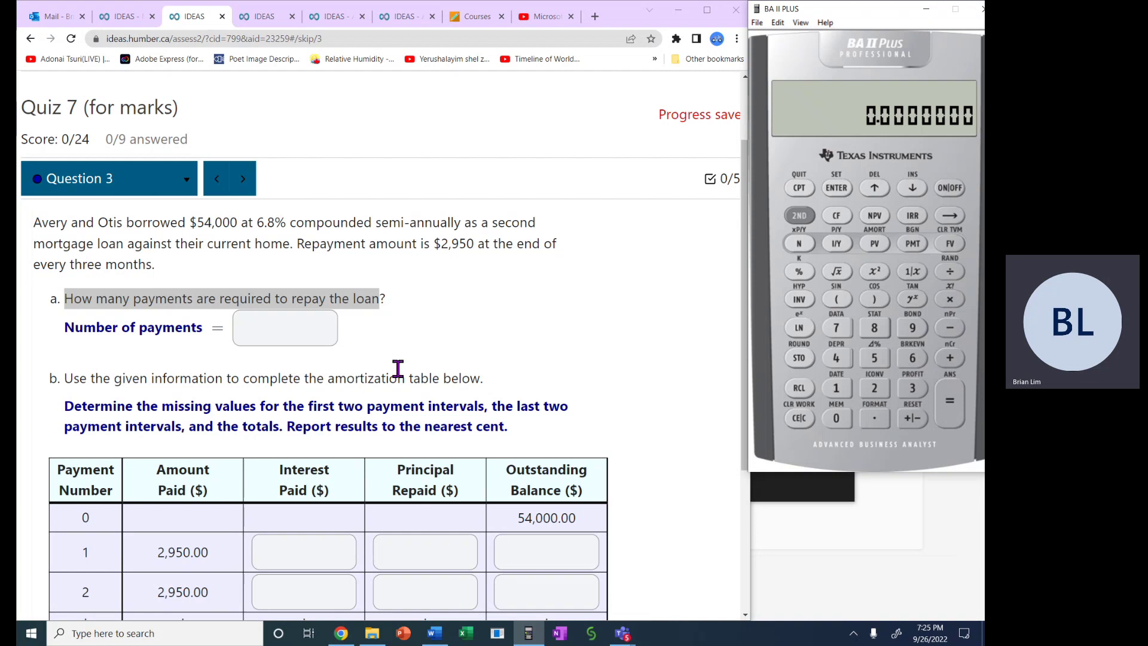
# - Set the BA II Plus P/Y to 4 and C/Y to 2, then quit to the normal display
pyautogui.click(370, 276)
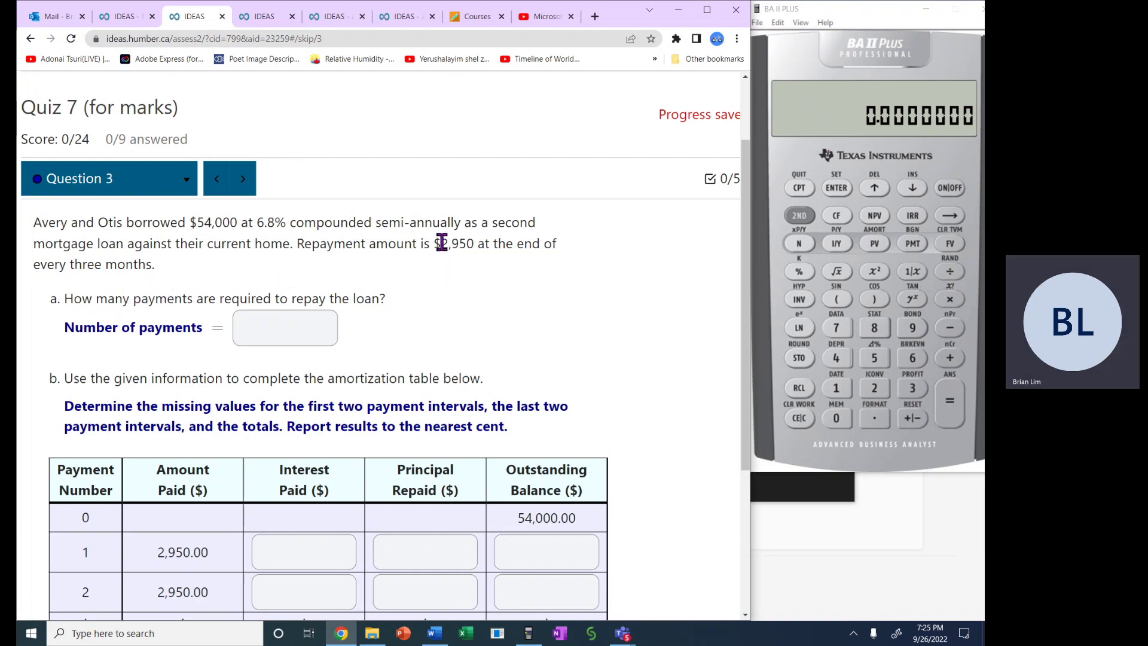
pyautogui.moveTo(440, 244); pyautogui.dragTo(550, 270)
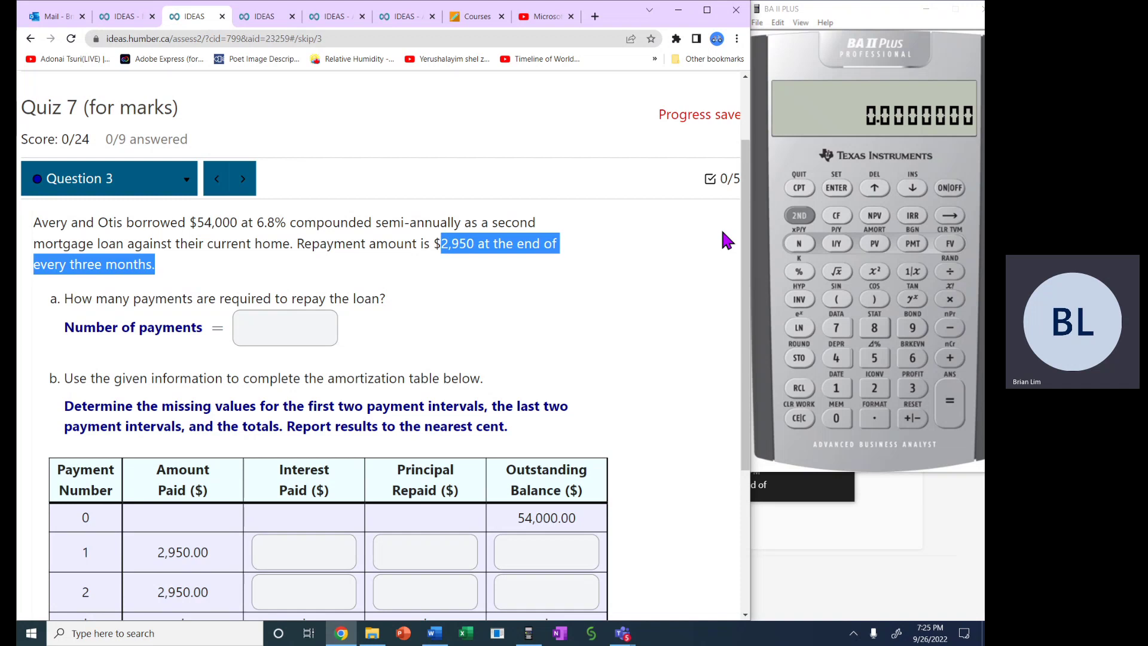
pyautogui.click(811, 221)
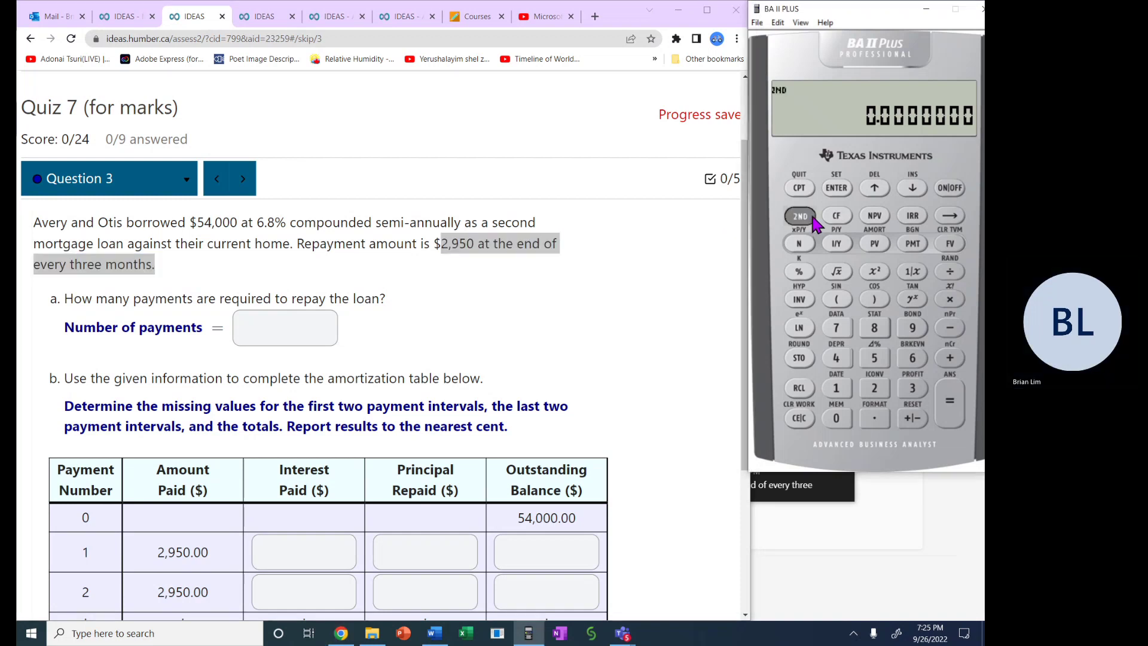
pyautogui.click(836, 243)
pyautogui.click(839, 359)
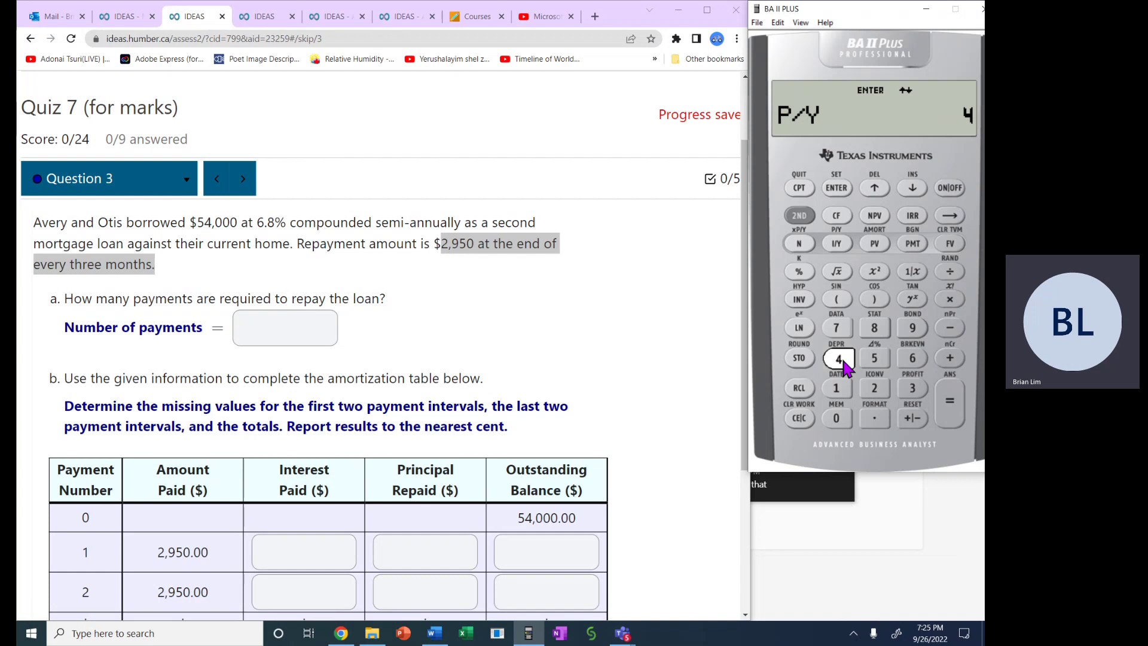
pyautogui.click(836, 187)
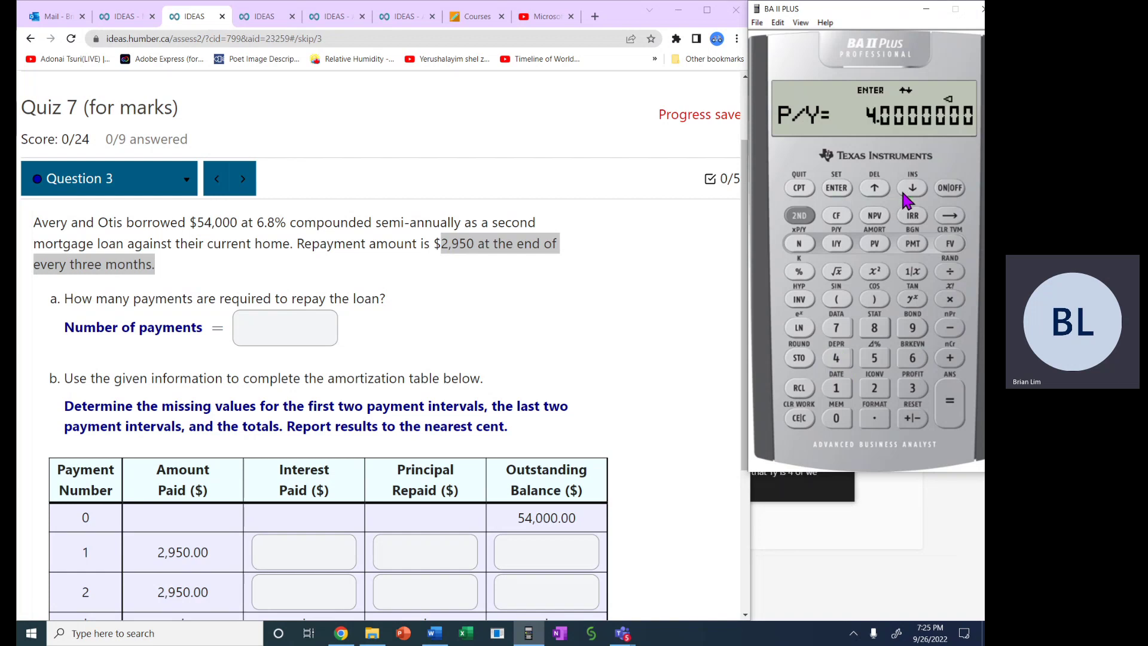
pyautogui.click(909, 189)
pyautogui.moveTo(291, 222); pyautogui.dragTo(455, 223)
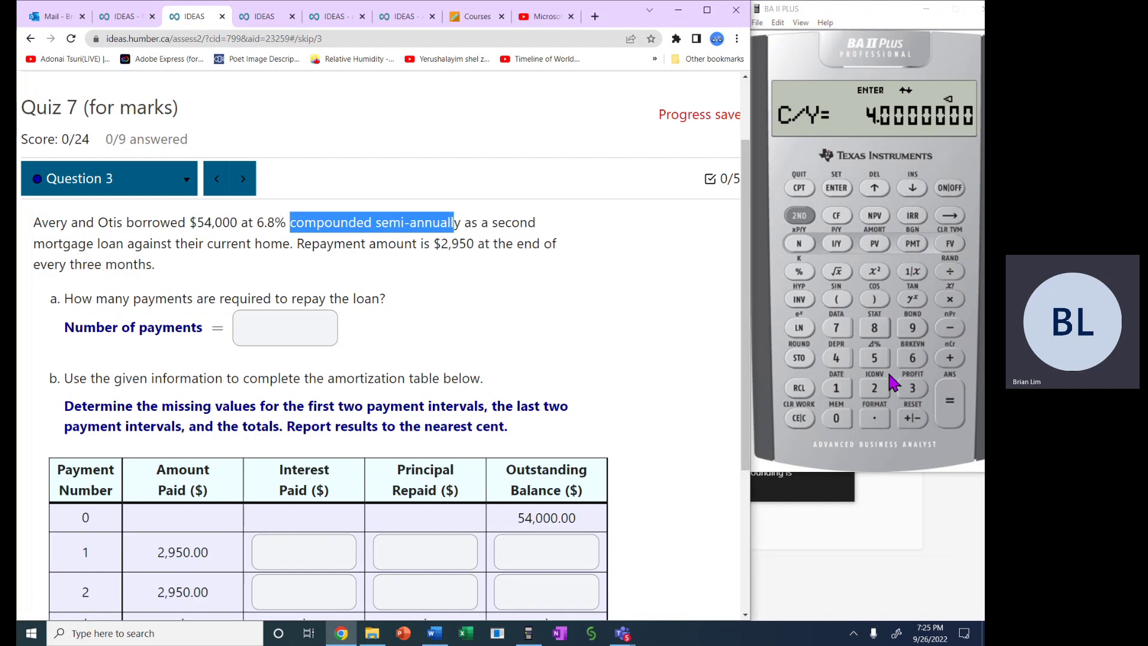
pyautogui.click(874, 387)
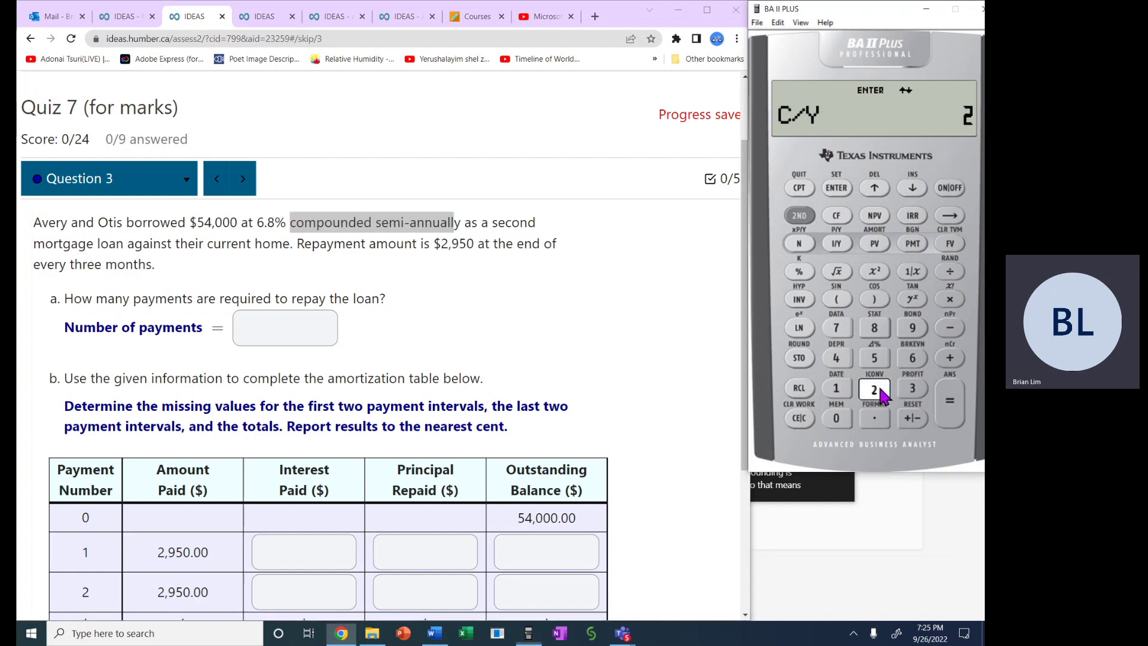
pyautogui.click(843, 191)
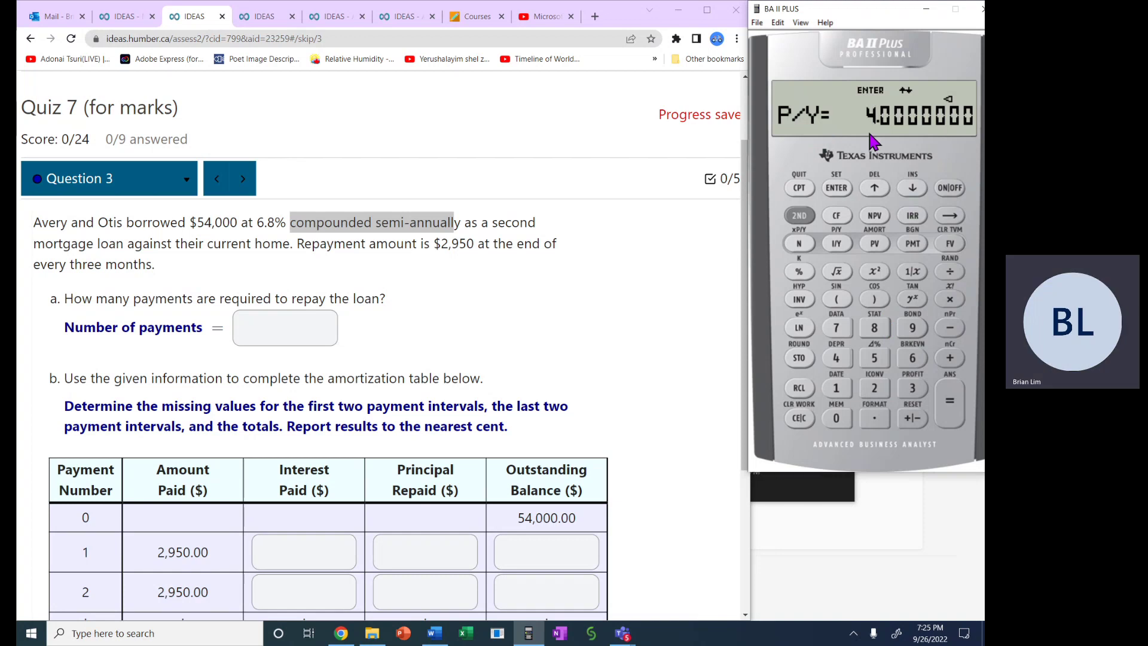
pyautogui.click(912, 190)
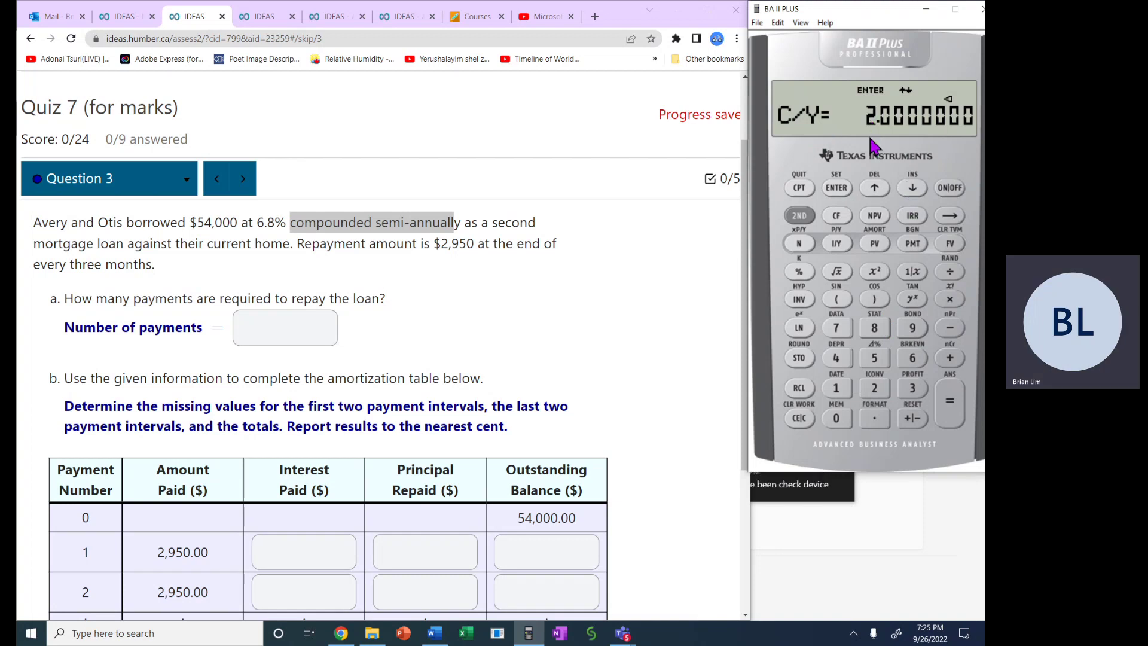
pyautogui.click(799, 188)
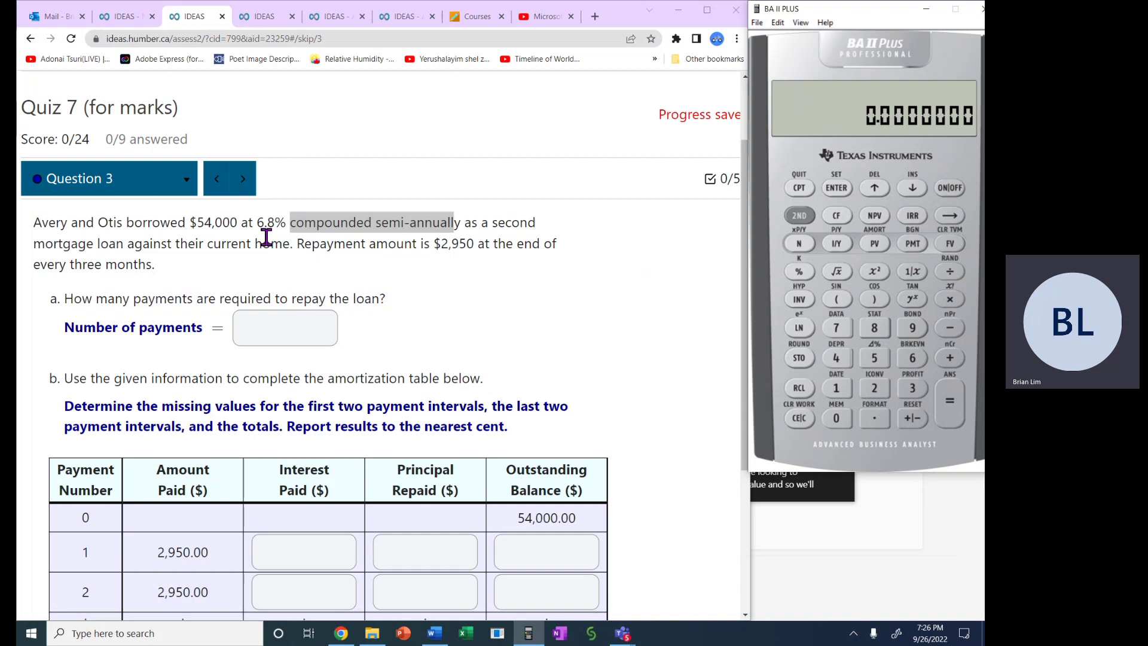
# - Store 6.8 as the annual interest rate (I/Y) on the calculator
pyautogui.moveTo(256, 223); pyautogui.dragTo(277, 227)
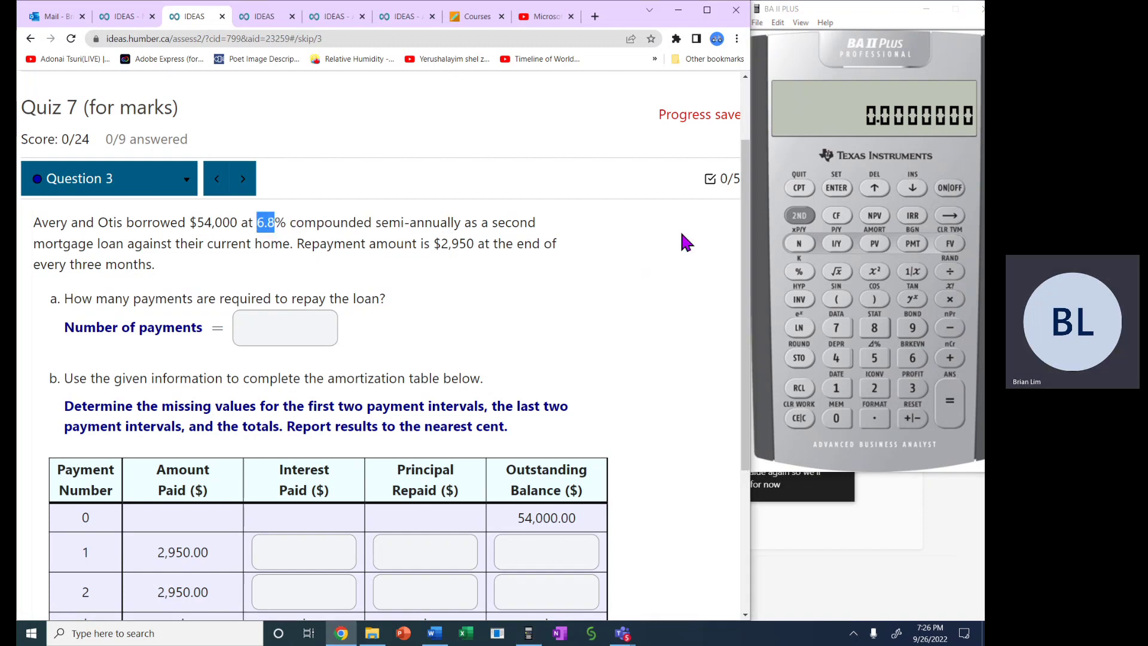
pyautogui.click(918, 358)
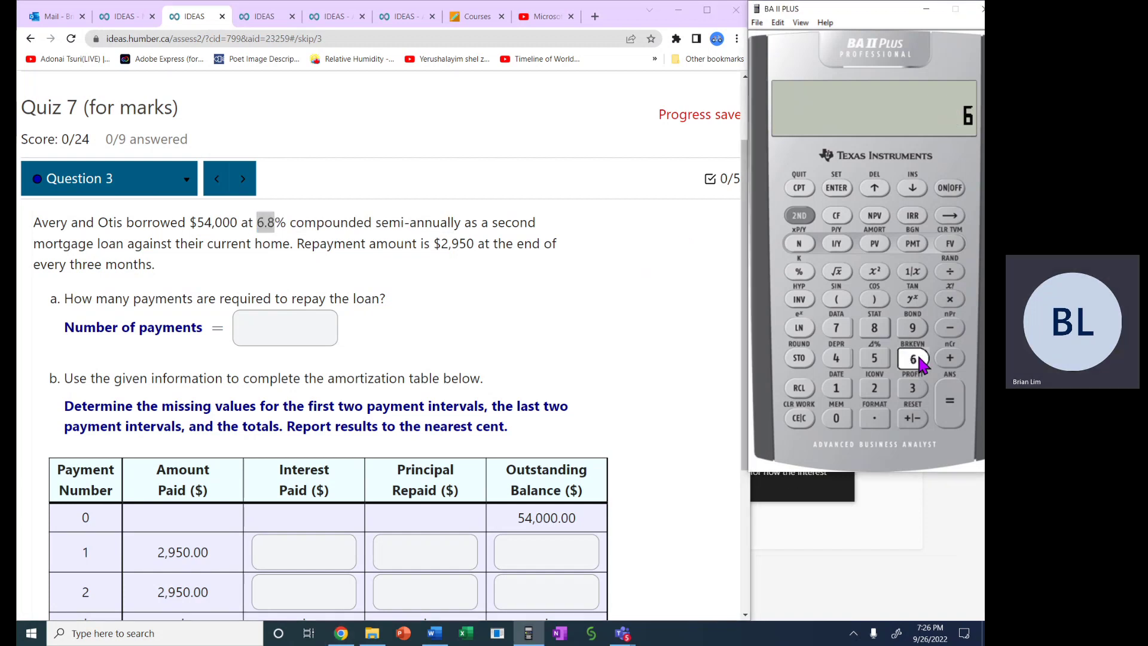
pyautogui.click(882, 418)
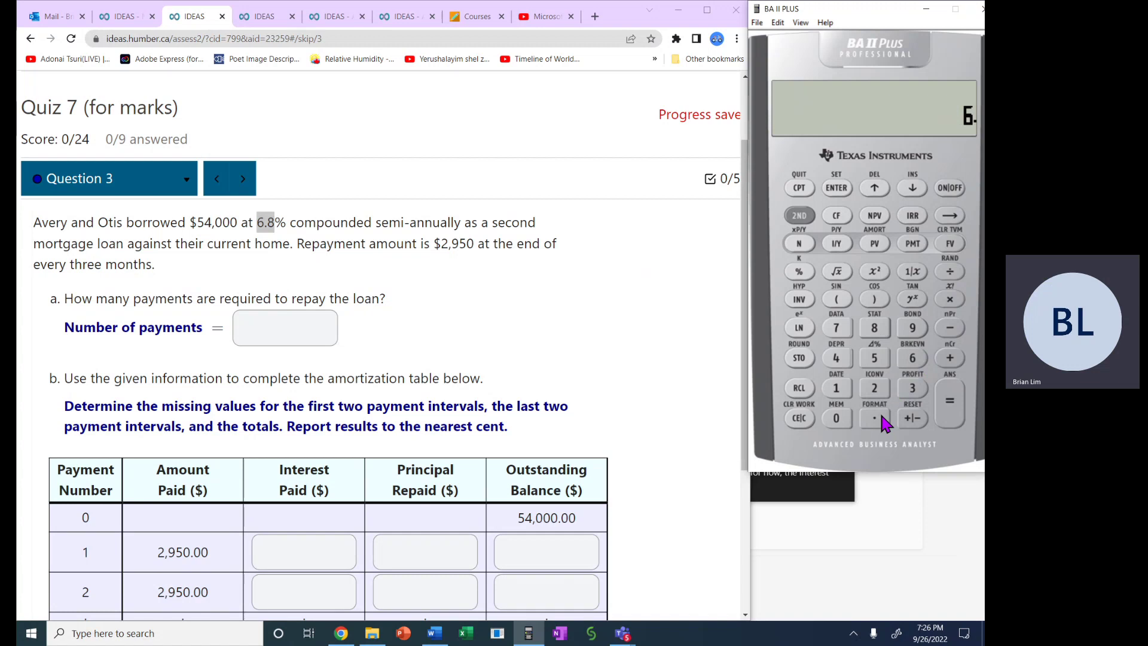
pyautogui.click(875, 327)
pyautogui.click(837, 244)
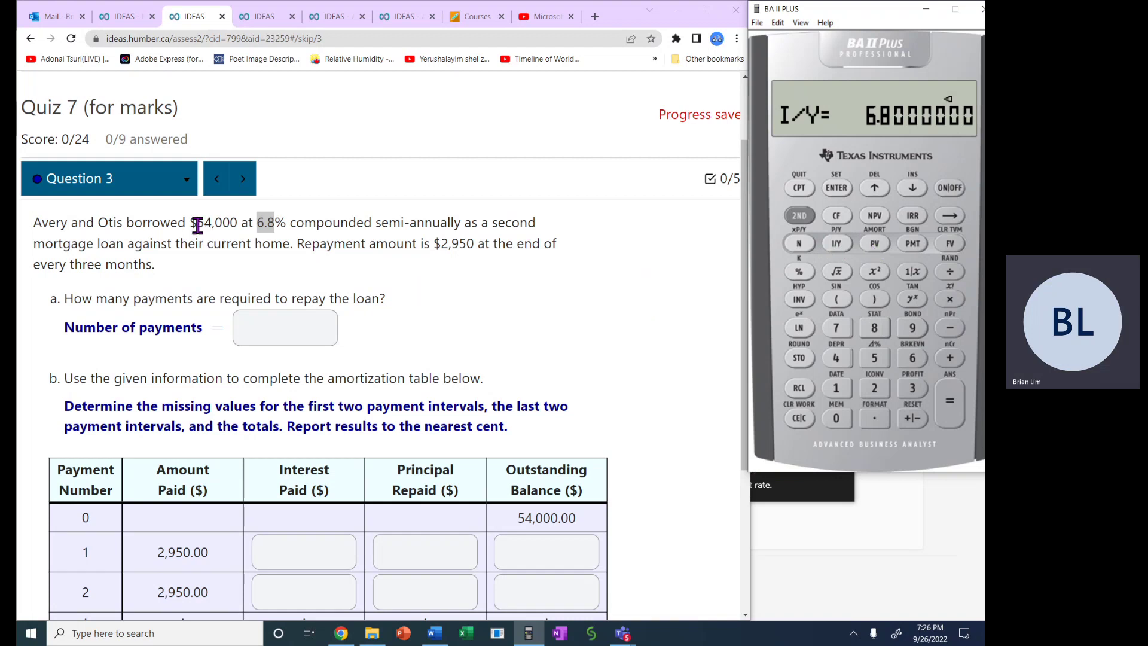
# - Store the 54,000 loan amount as the present value (PV)
pyautogui.moveTo(197, 225); pyautogui.dragTo(238, 224)
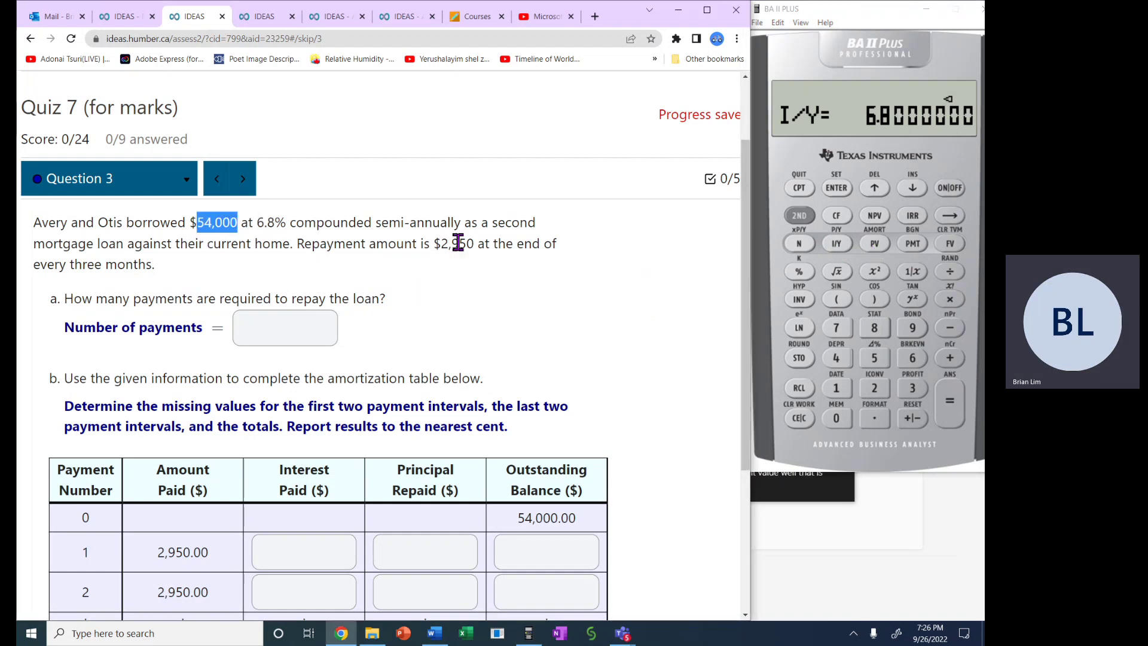
pyautogui.click(878, 357)
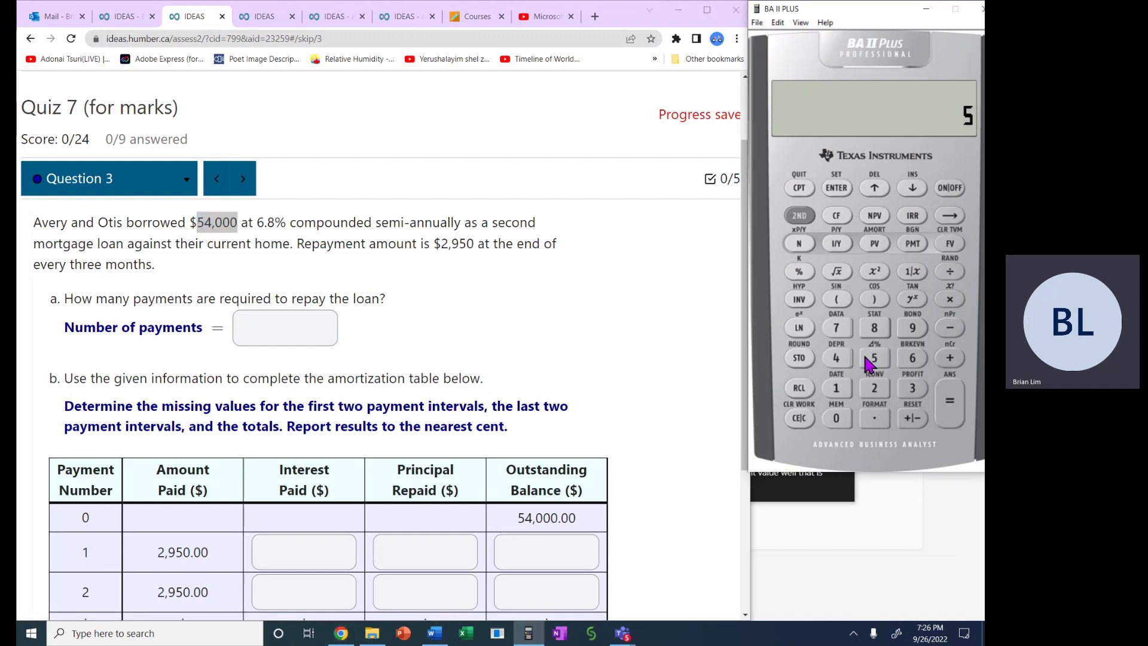
pyautogui.click(837, 357)
pyautogui.click(839, 419)
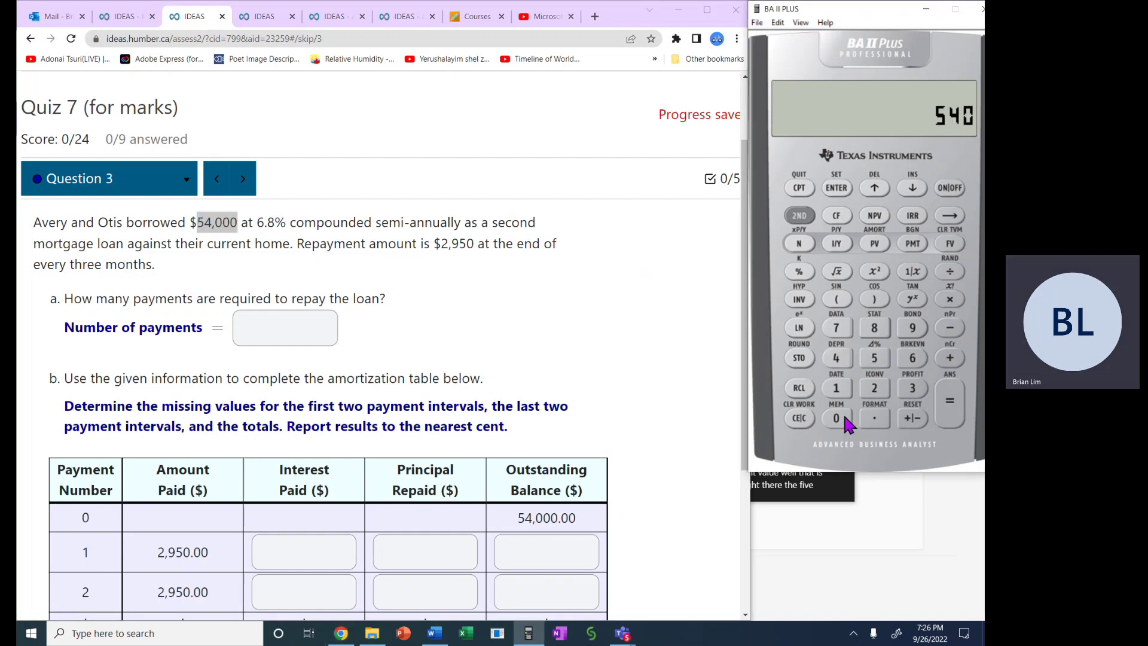
pyautogui.click(838, 418)
pyautogui.click(839, 418)
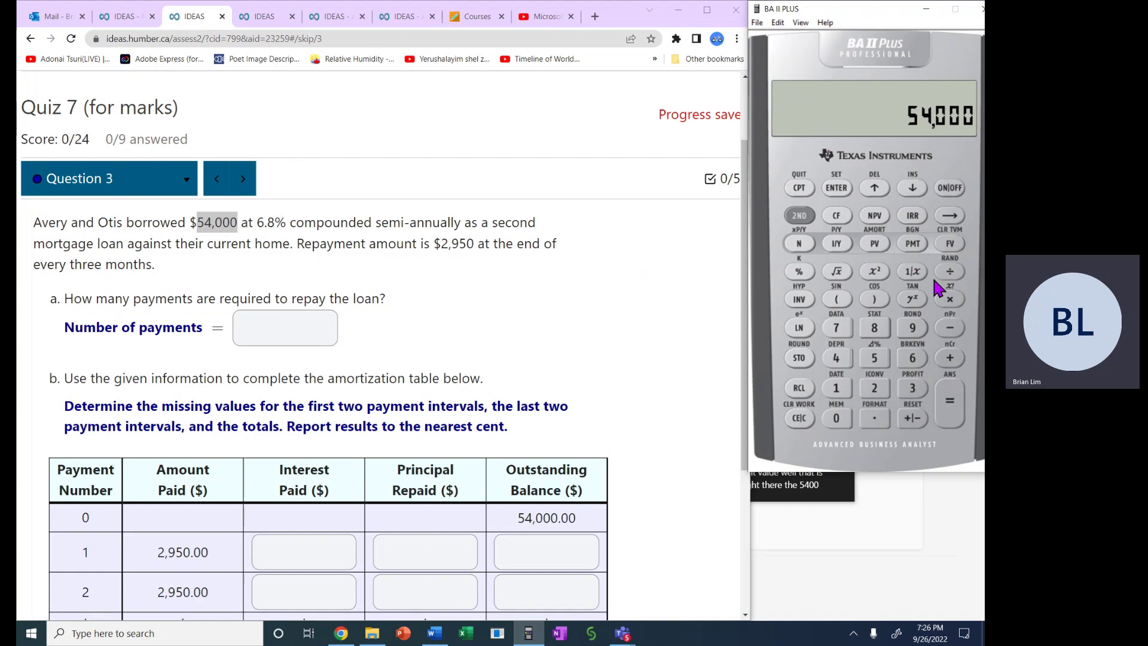
pyautogui.click(881, 247)
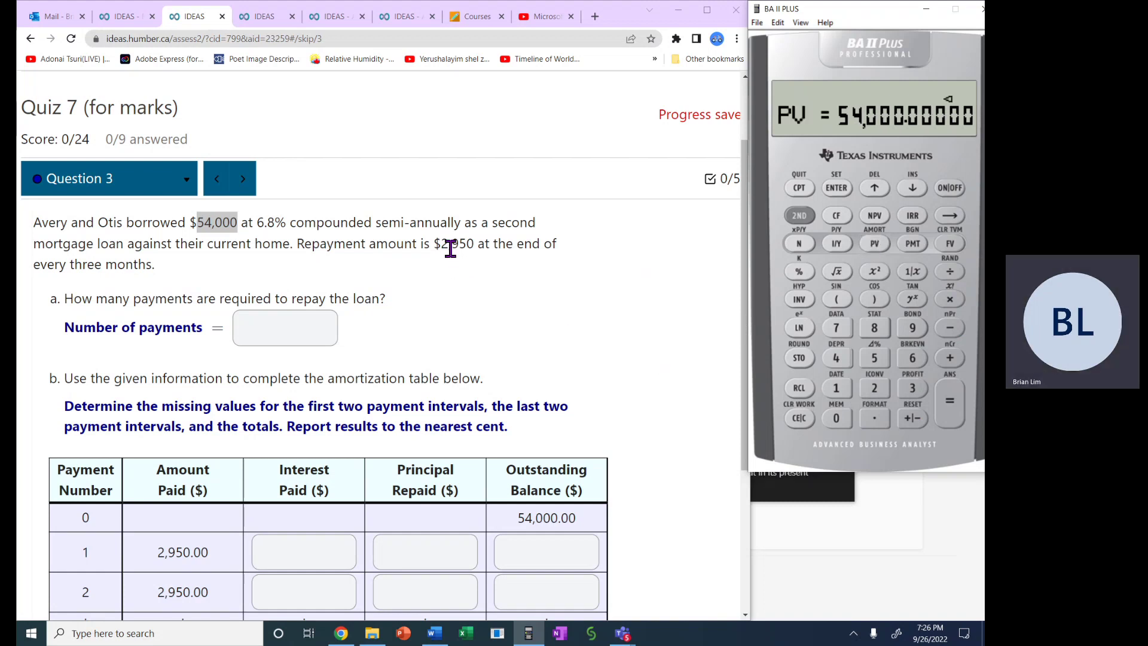
# - Store −2,950 as the payment (PMT) and 0 as the future value (FV)
pyautogui.moveTo(442, 242); pyautogui.dragTo(526, 266)
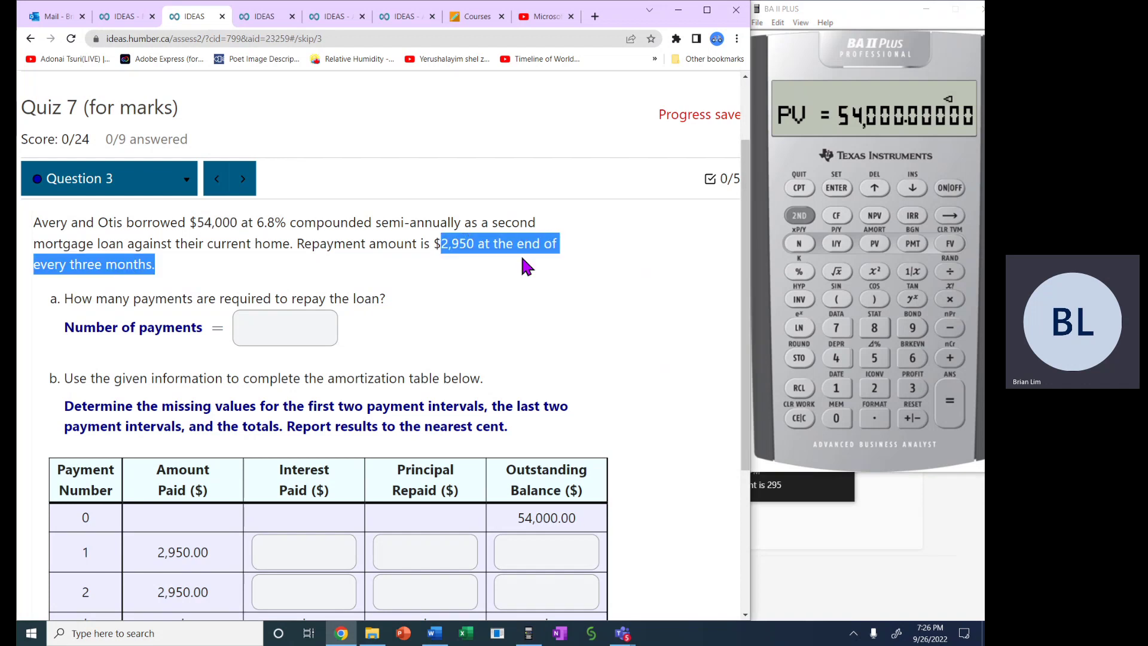
pyautogui.click(873, 388)
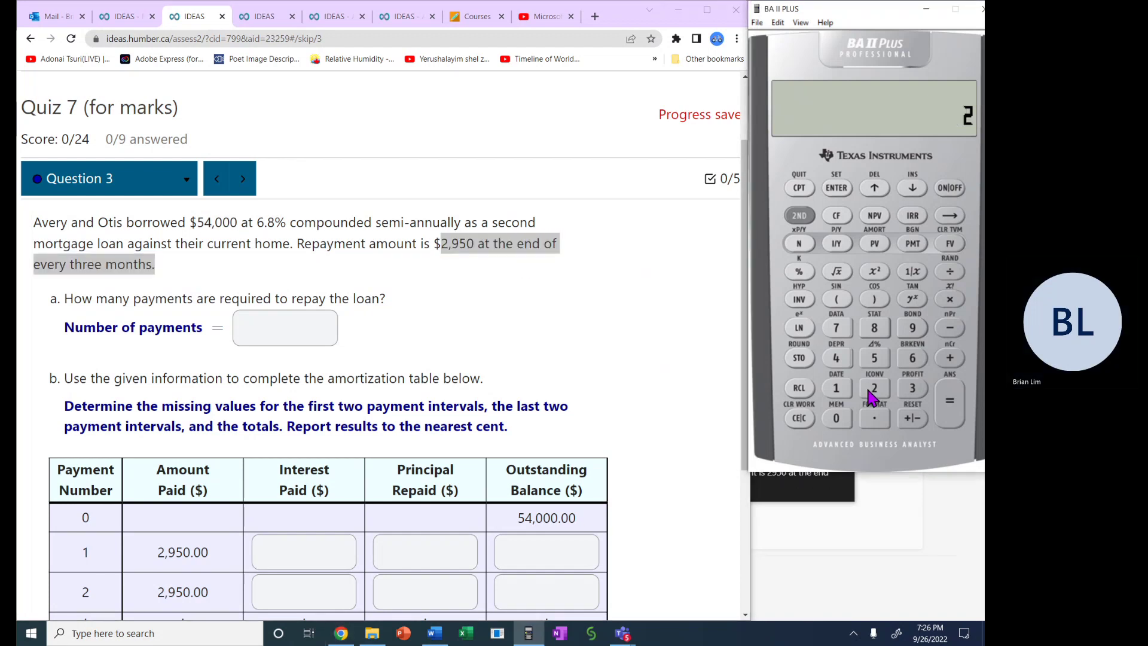
pyautogui.click(912, 328)
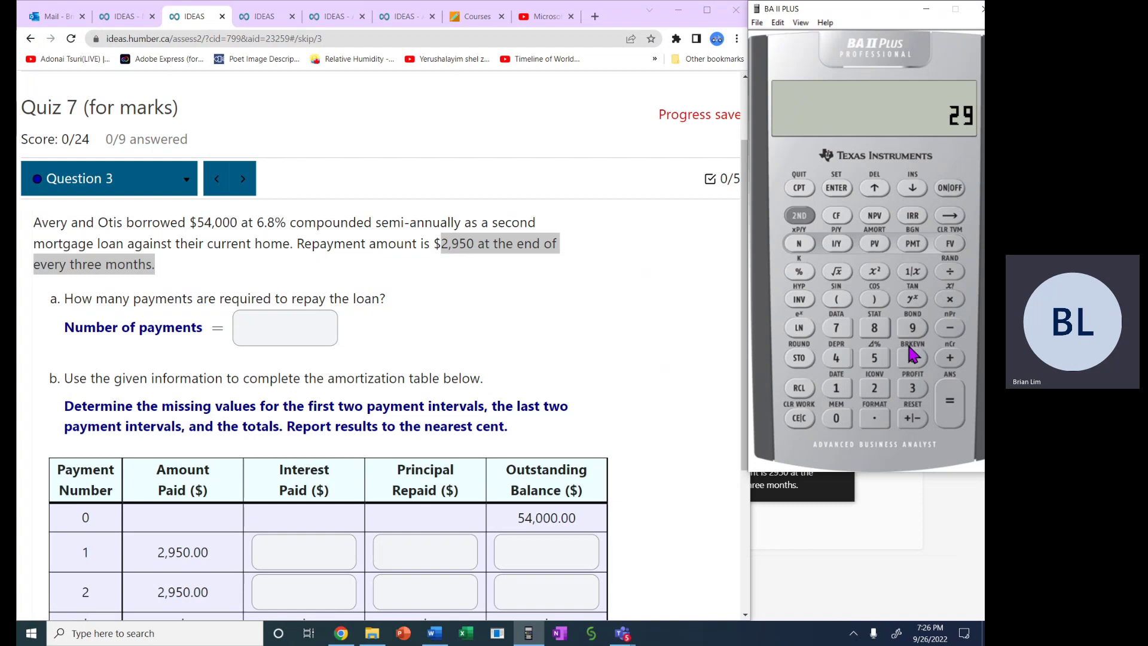
pyautogui.click(836, 418)
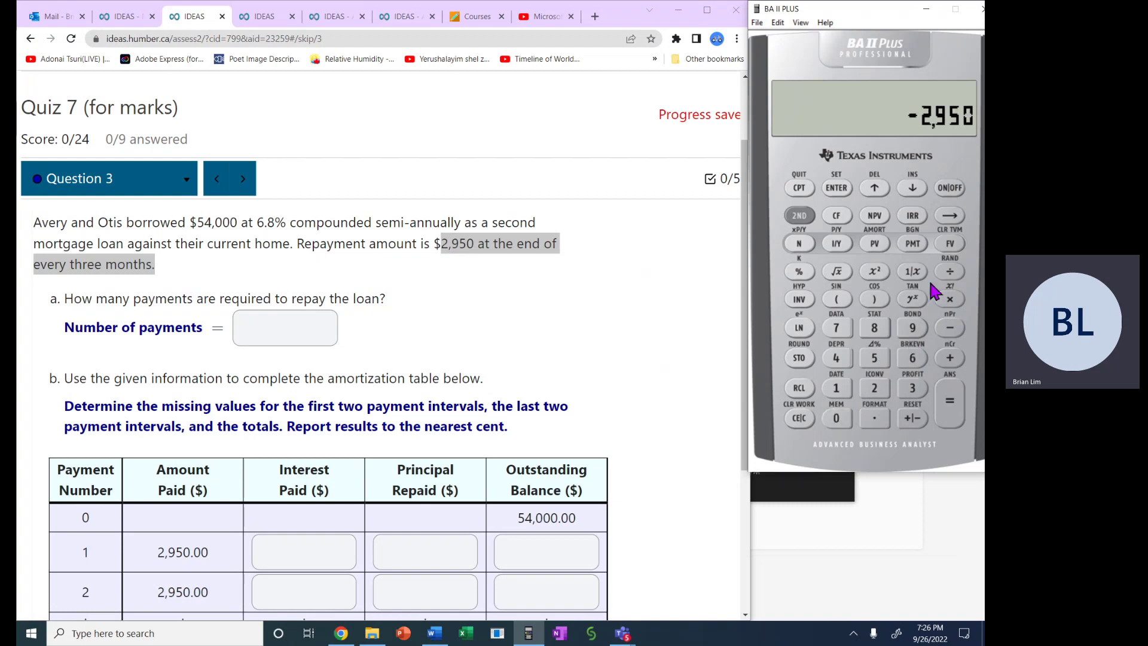
pyautogui.click(912, 245)
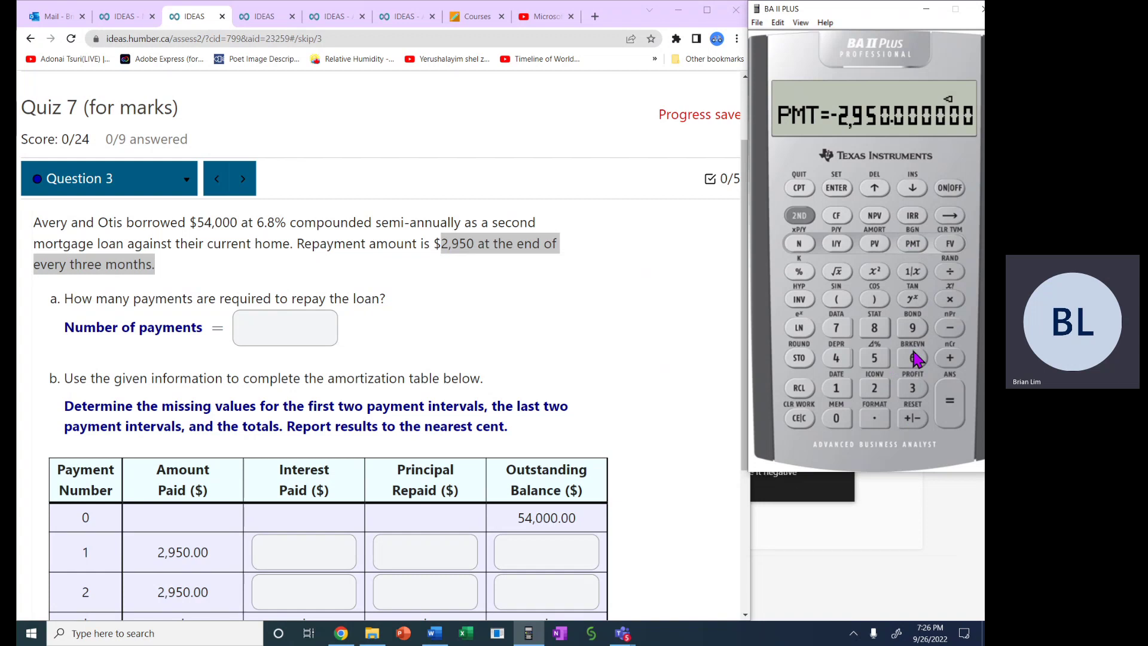
pyautogui.click(836, 418)
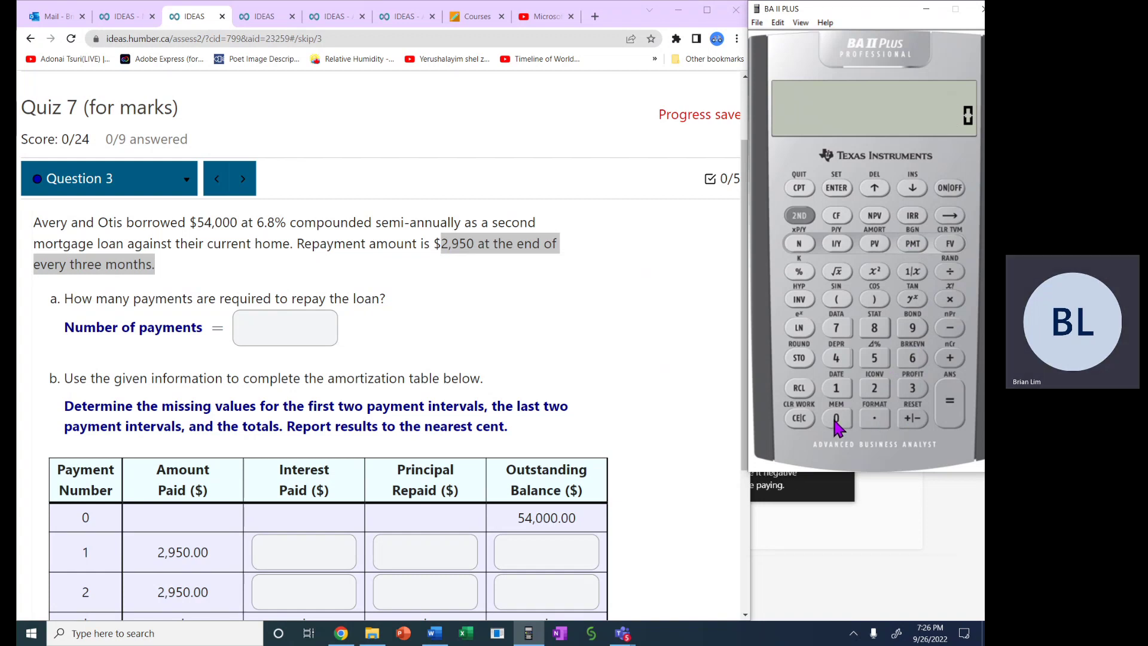
pyautogui.click(953, 247)
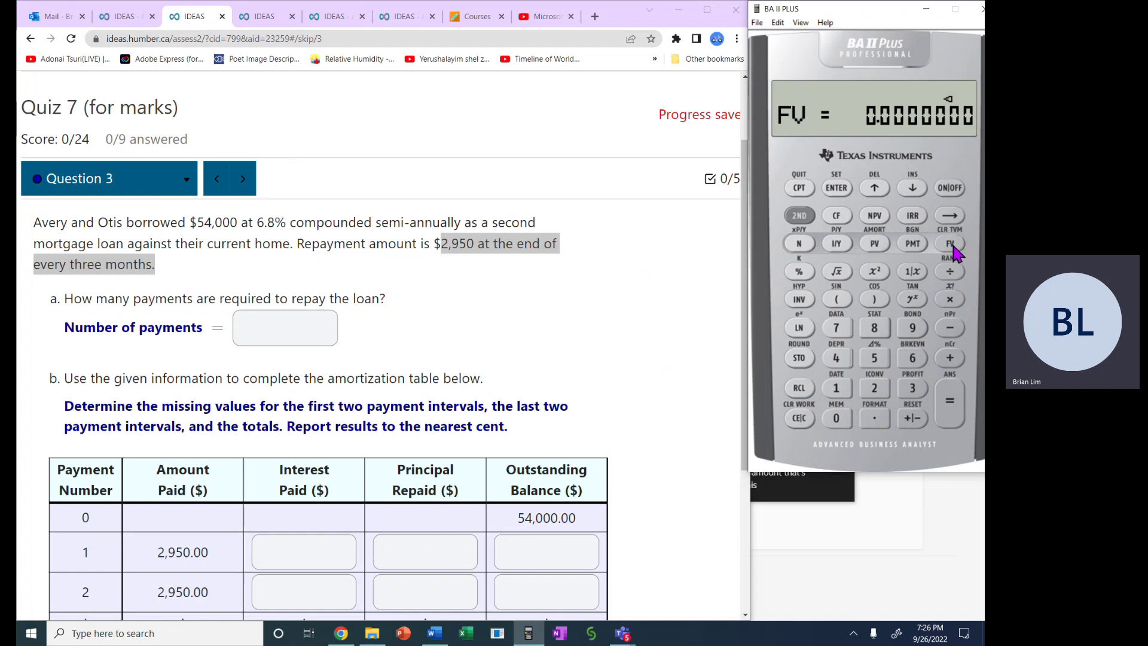
# - Compute N = 22.0737605 on the calculator and answer 23 for Number of payments
pyautogui.click(800, 188)
pyautogui.click(799, 244)
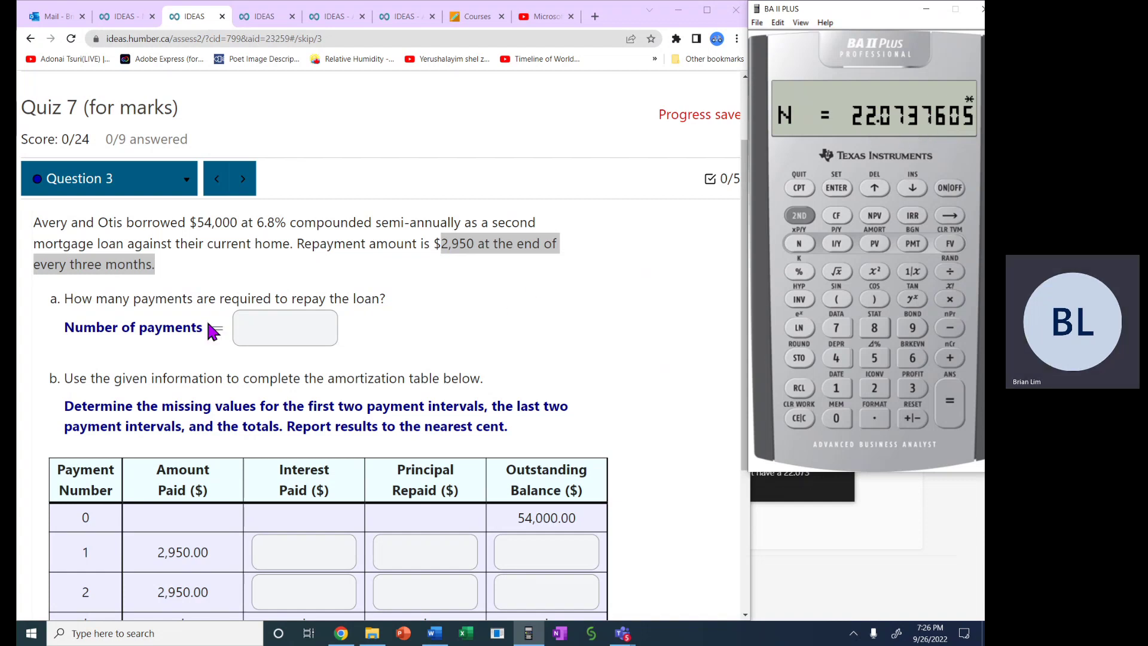
pyautogui.click(259, 327)
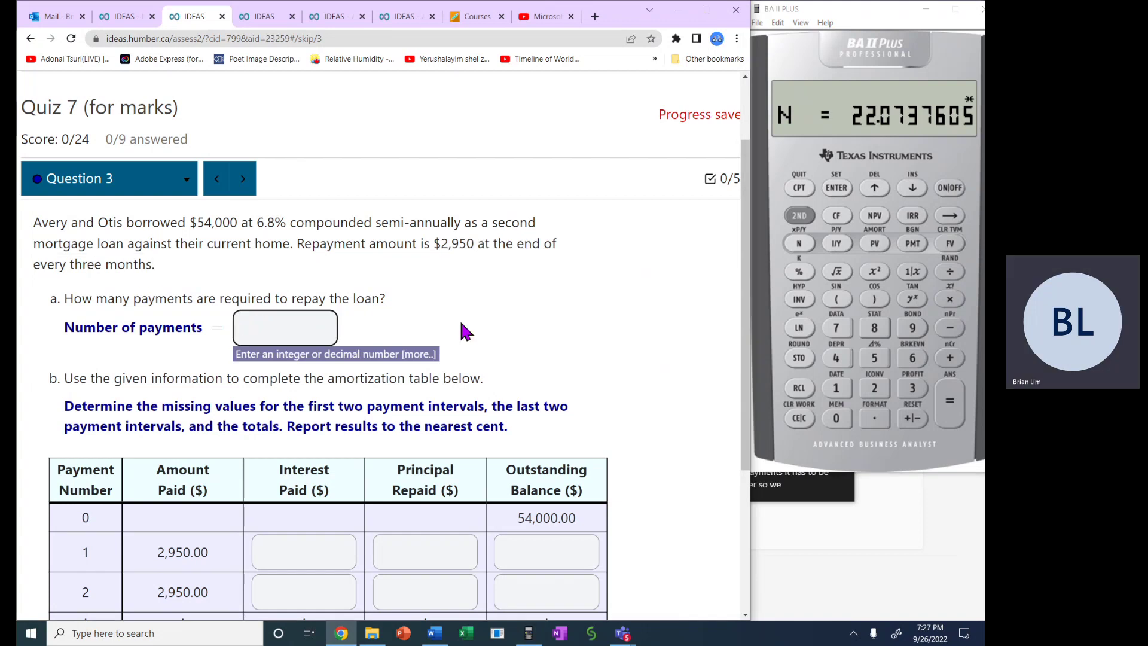
pyautogui.write('23')
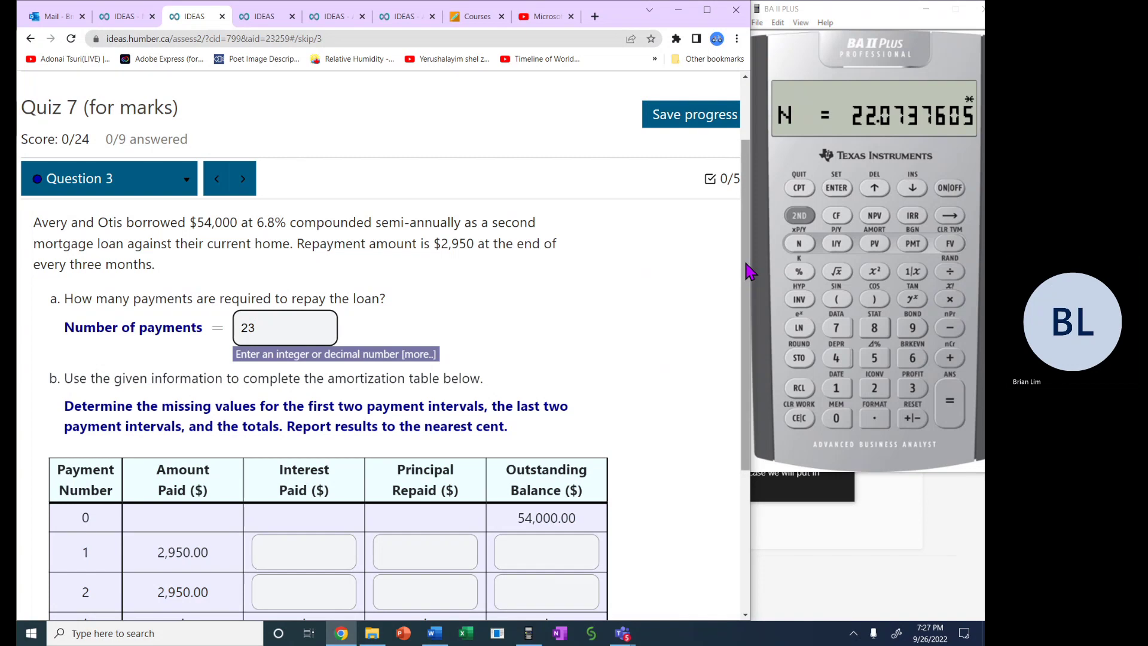
pyautogui.moveTo(750, 270); pyautogui.dragTo(730, 321)
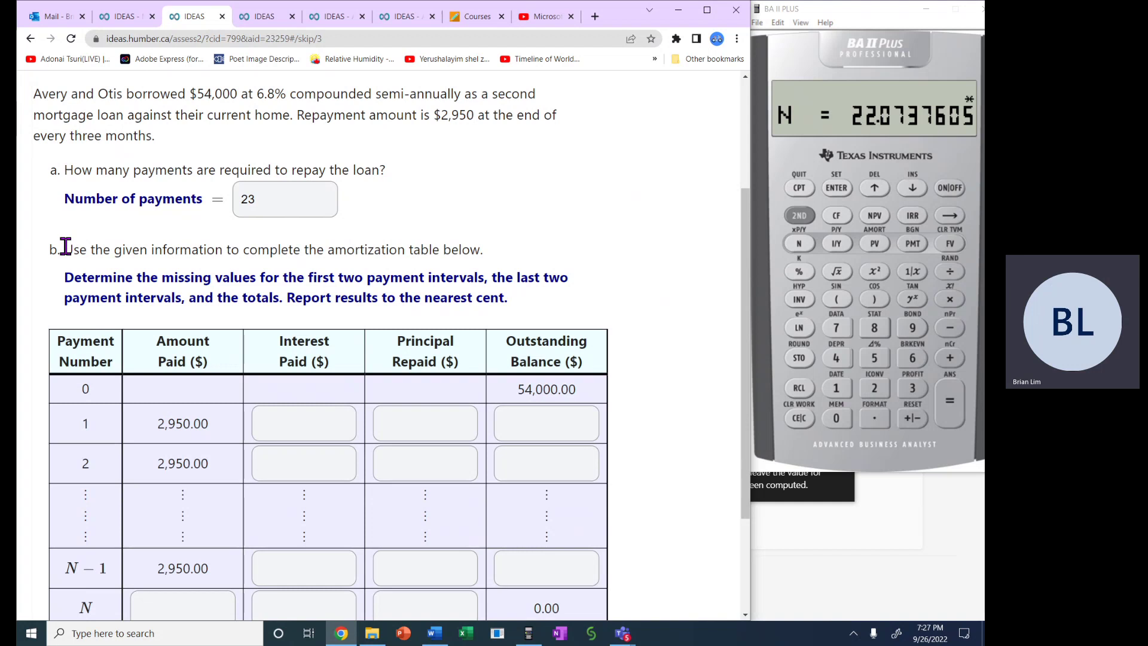
pyautogui.moveTo(65, 249); pyautogui.dragTo(464, 249)
pyautogui.click(361, 245)
pyautogui.click(483, 251)
pyautogui.moveTo(64, 249); pyautogui.dragTo(480, 248)
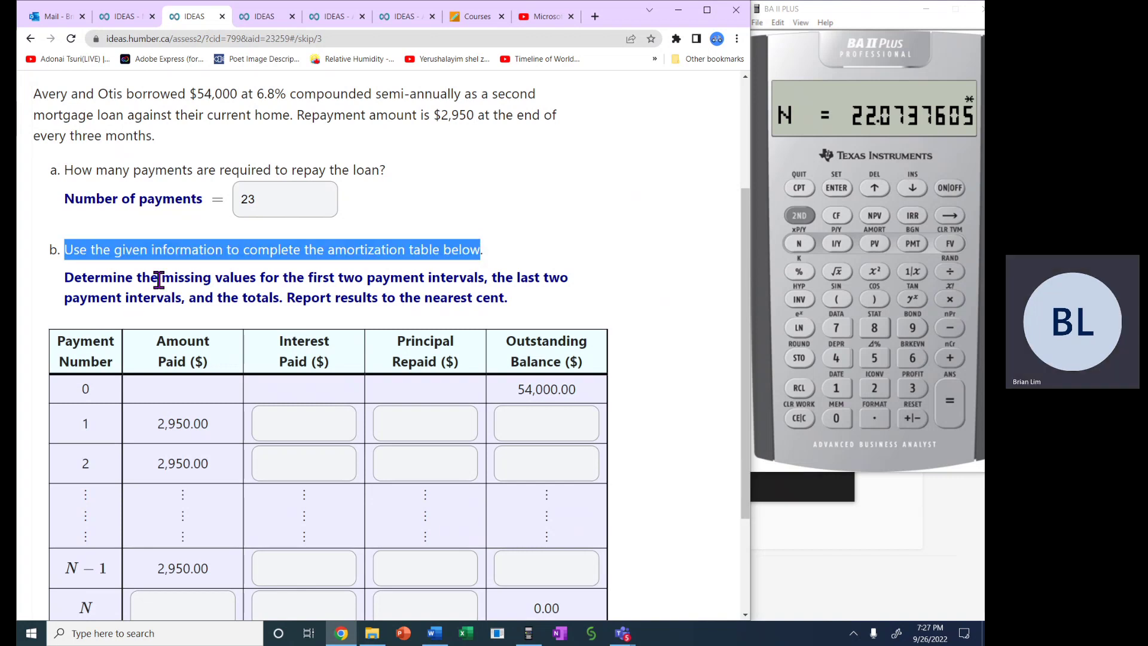
pyautogui.moveTo(310, 276); pyautogui.dragTo(267, 299)
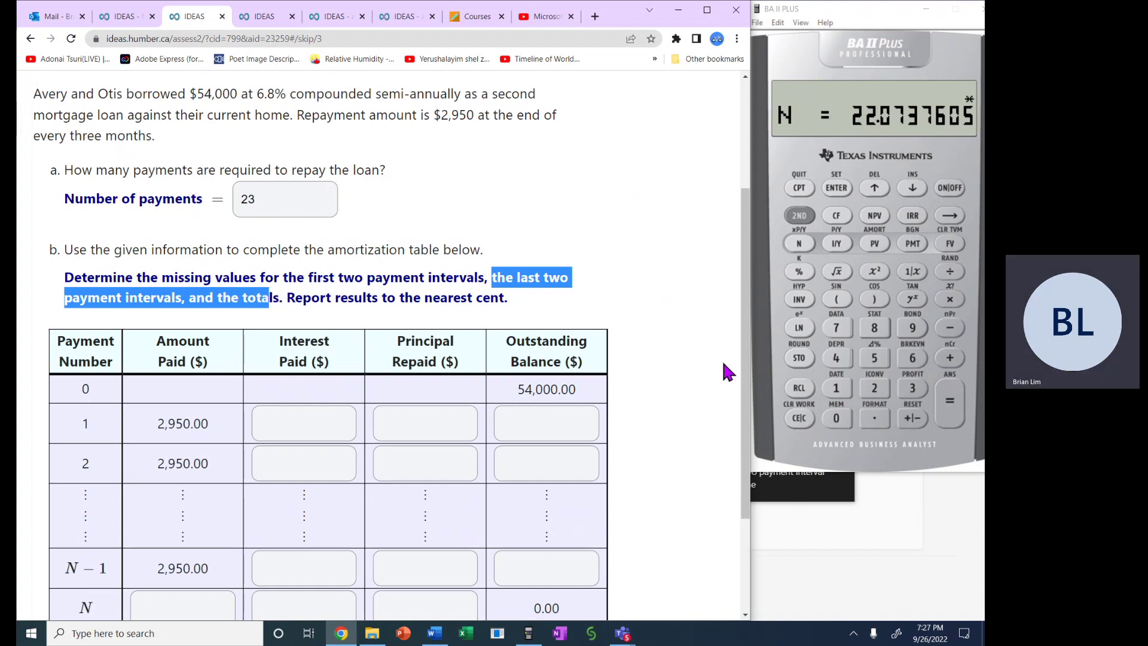
pyautogui.scroll(-2, 723, 358)
pyautogui.scroll(-1, 390, 345)
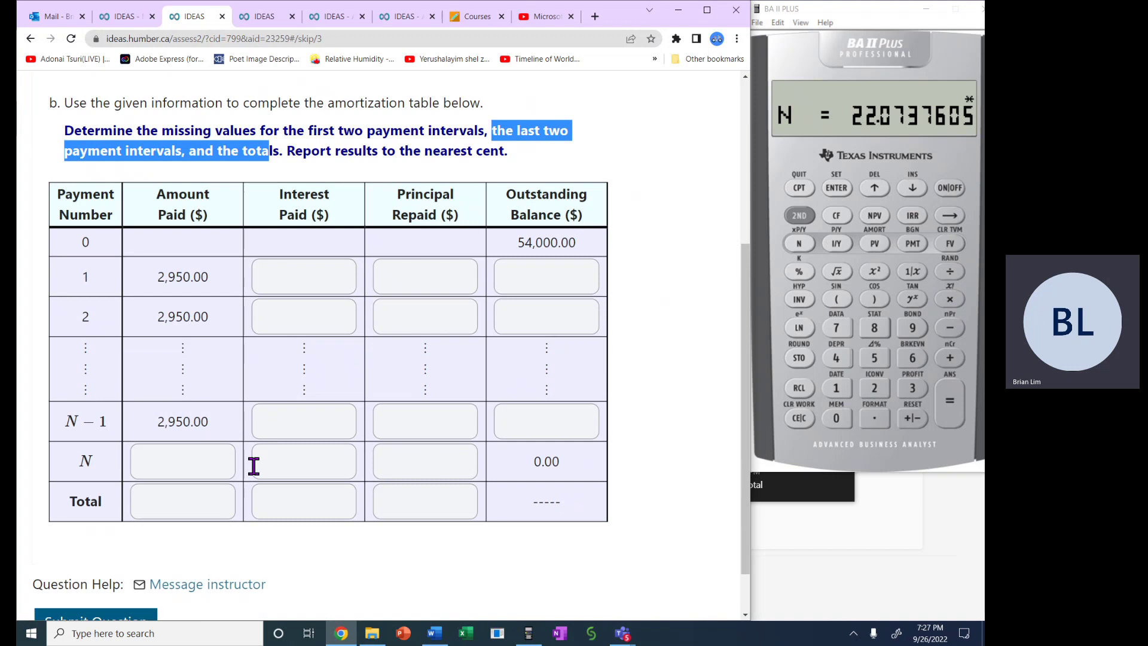
pyautogui.click(178, 497)
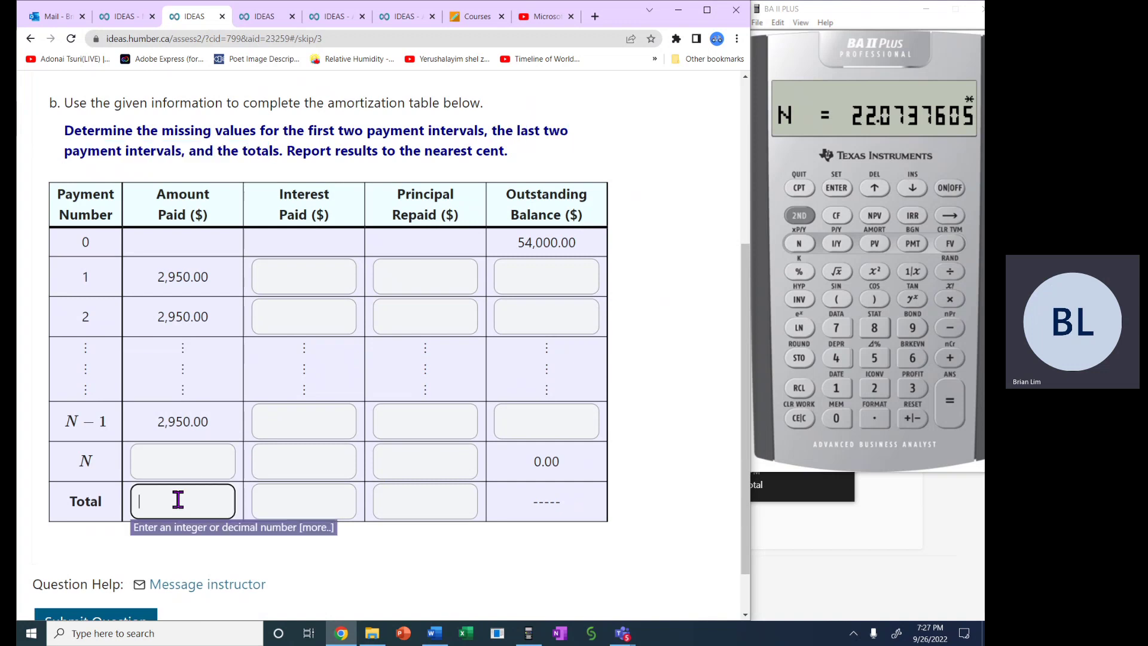
# - Copy the 54,000.00 opening balance and paste it into the Total Principal Repaid cell
pyautogui.click(306, 497)
pyautogui.rightClick(411, 505)
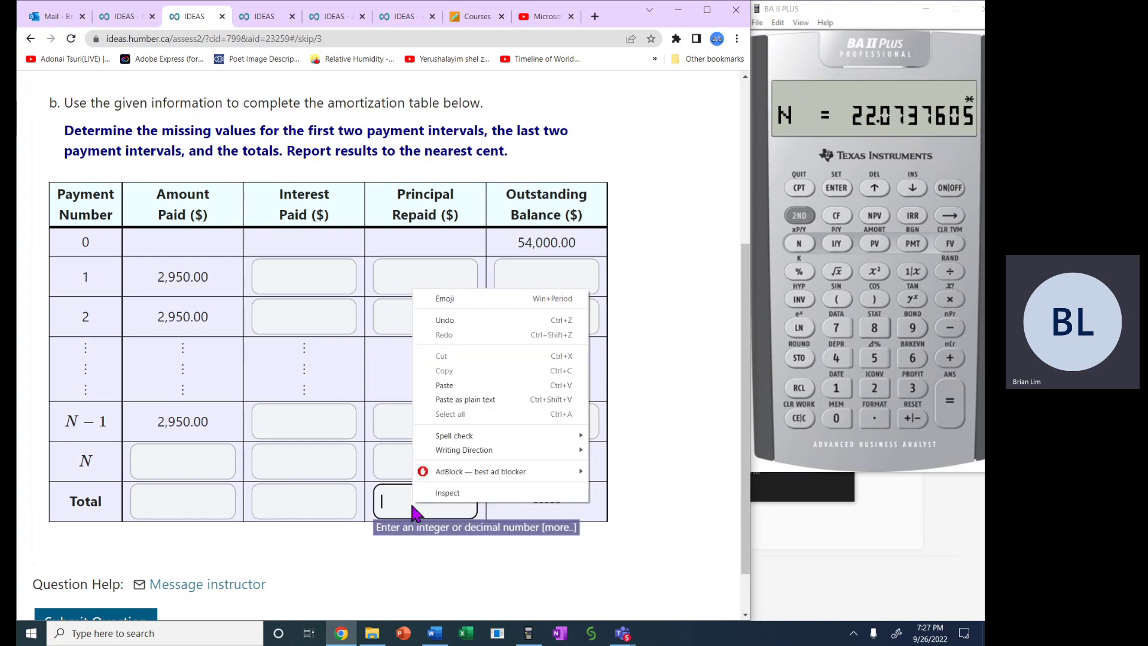
pyautogui.click(656, 349)
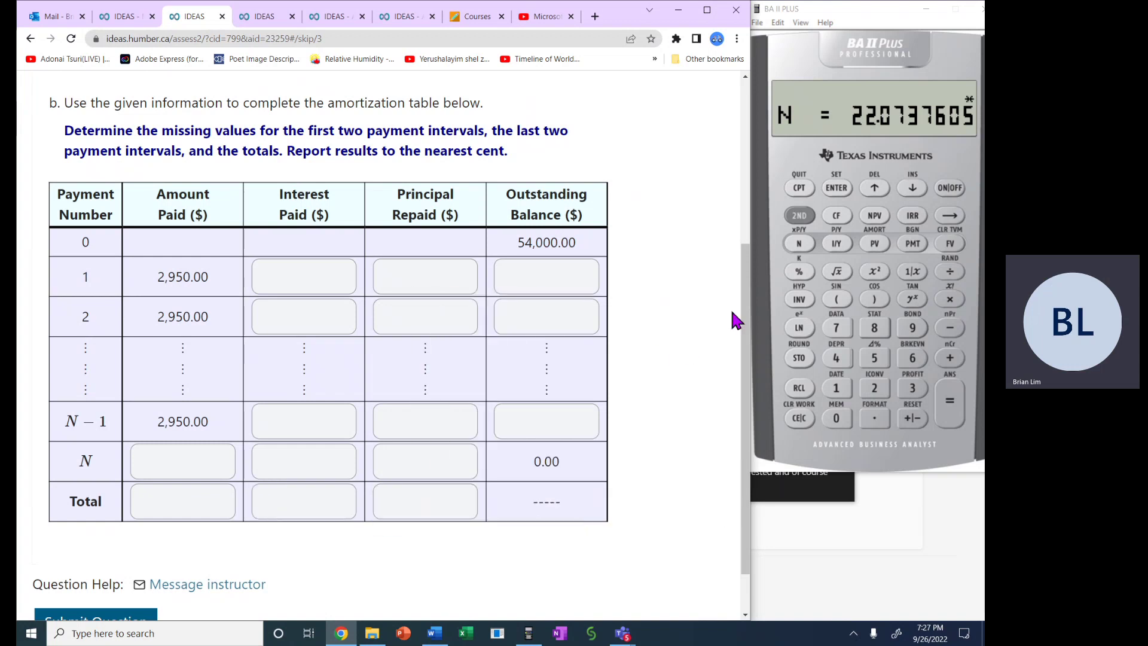
pyautogui.scroll(1, 750, 326)
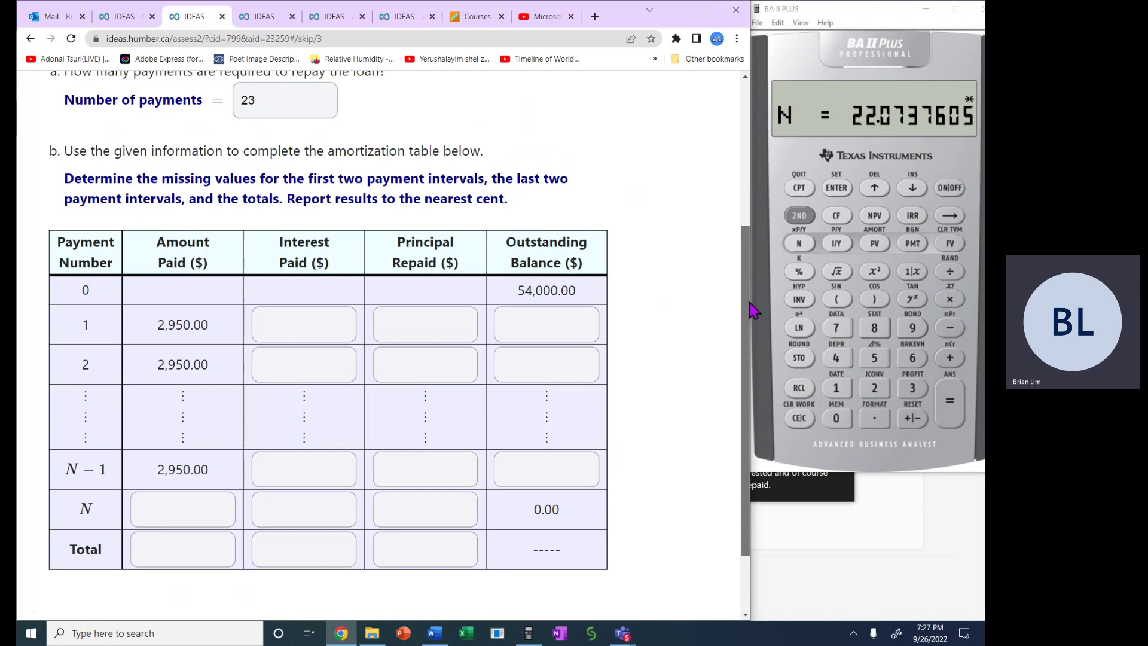
pyautogui.moveTo(749, 302)
pyautogui.mouseDown()
pyautogui.moveTo(749, 279)
pyautogui.moveTo(746, 309)
pyautogui.mouseUp()
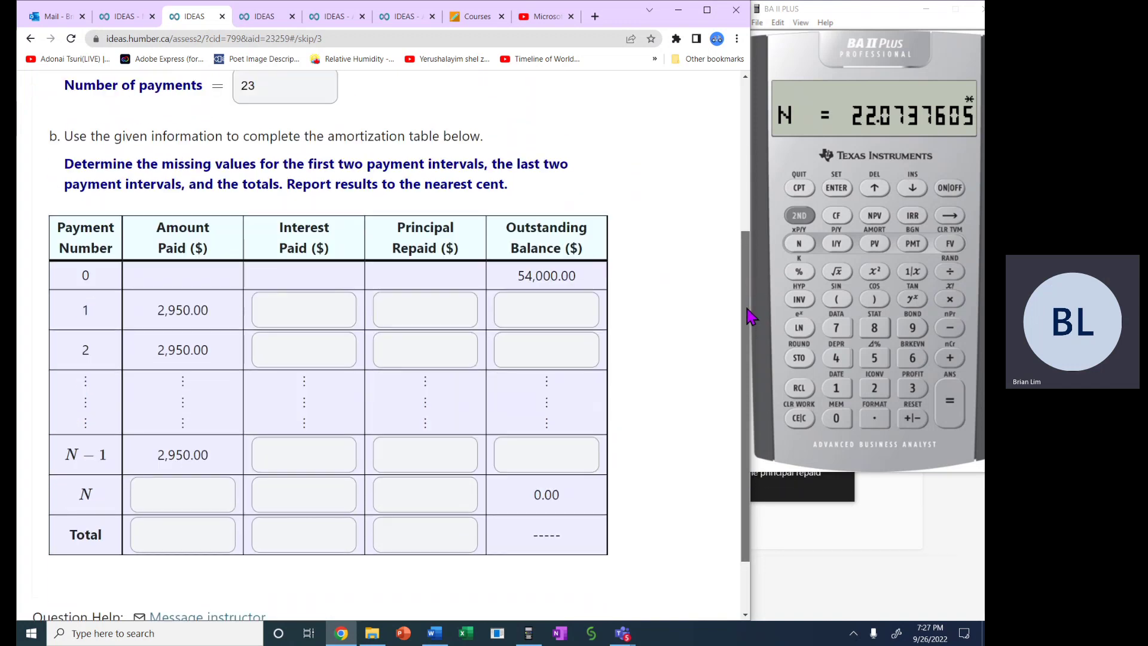
pyautogui.moveTo(515, 274); pyautogui.dragTo(538, 279)
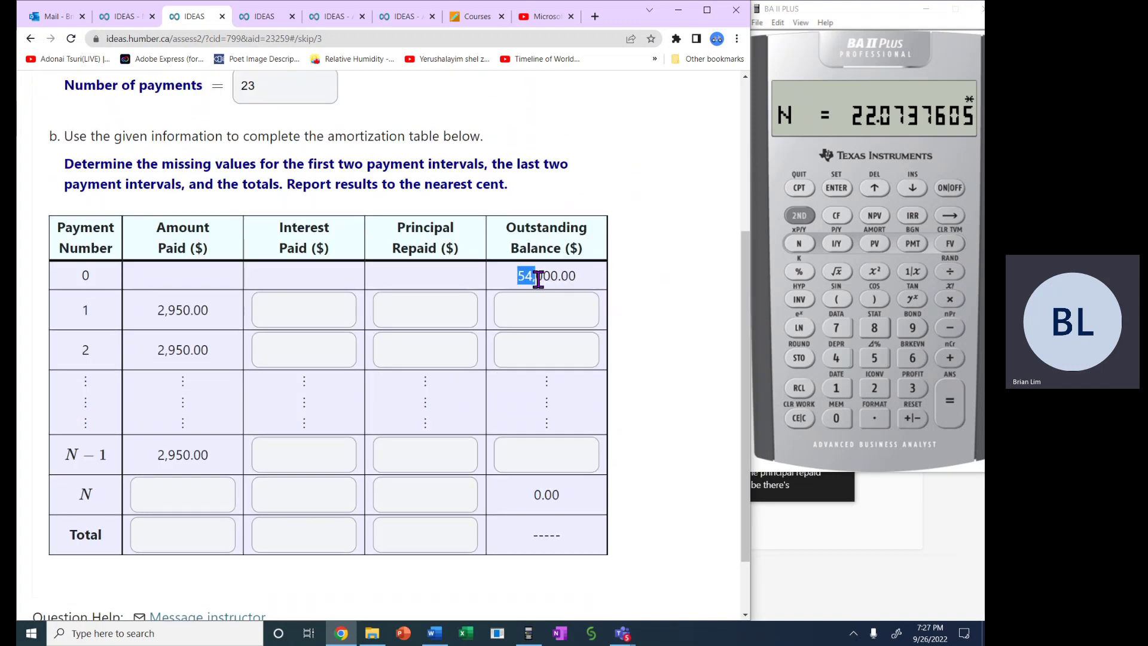
pyautogui.click(538, 278)
pyautogui.moveTo(515, 275); pyautogui.dragTo(574, 273)
pyautogui.hotkey('ctrl', 'c')
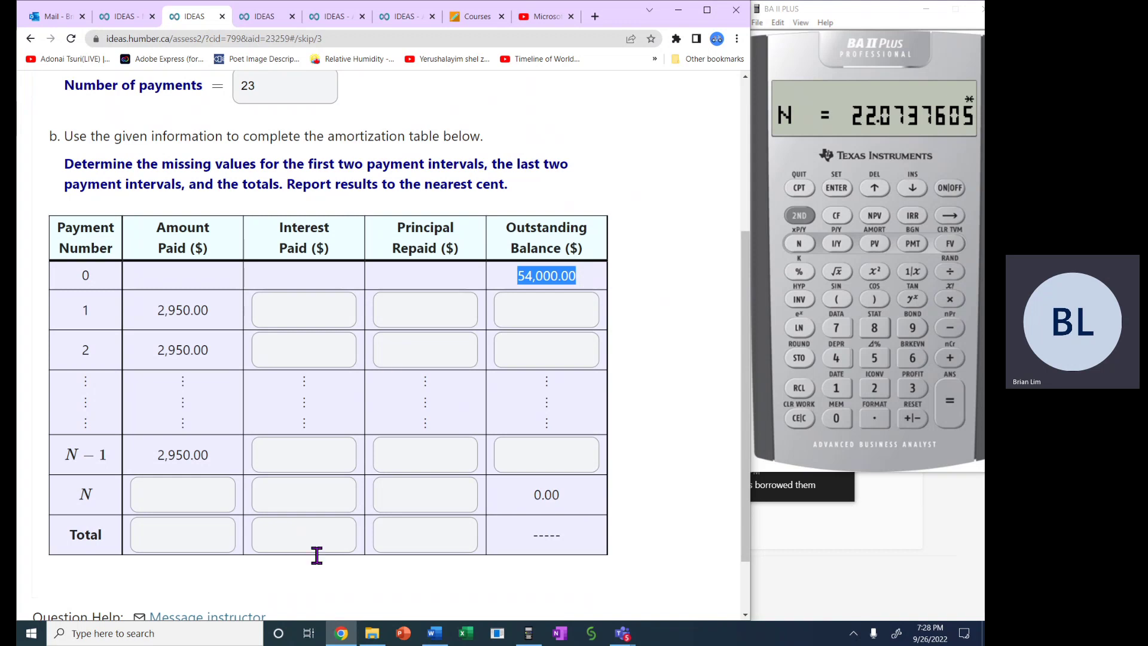
pyautogui.click(431, 534)
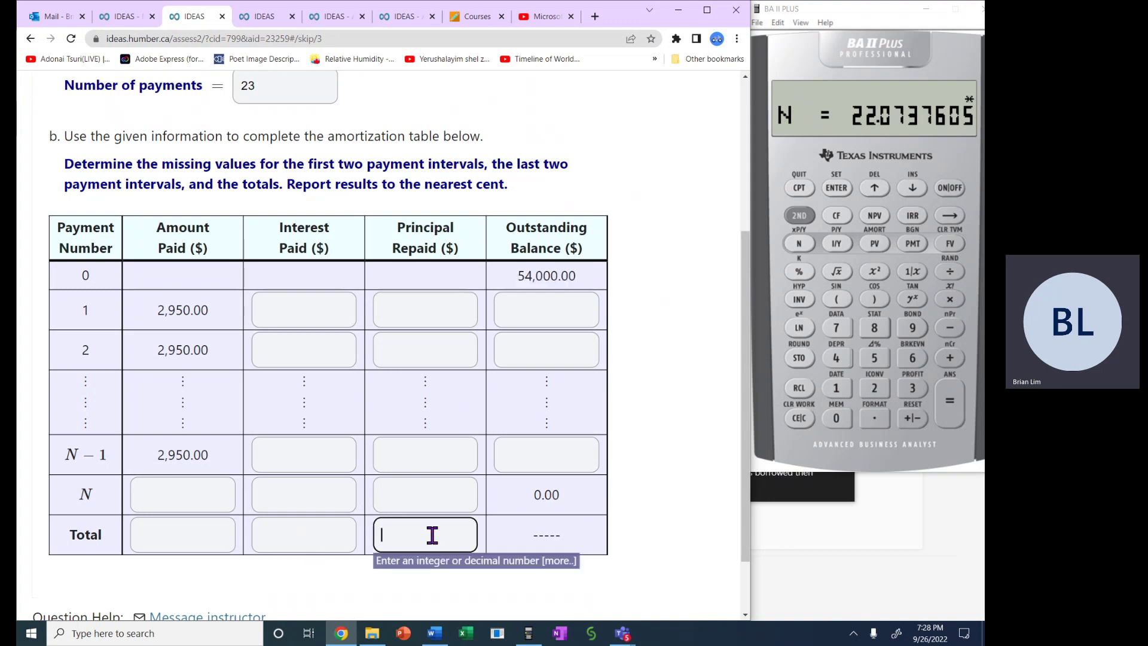
pyautogui.hotkey('ctrl', 'v')
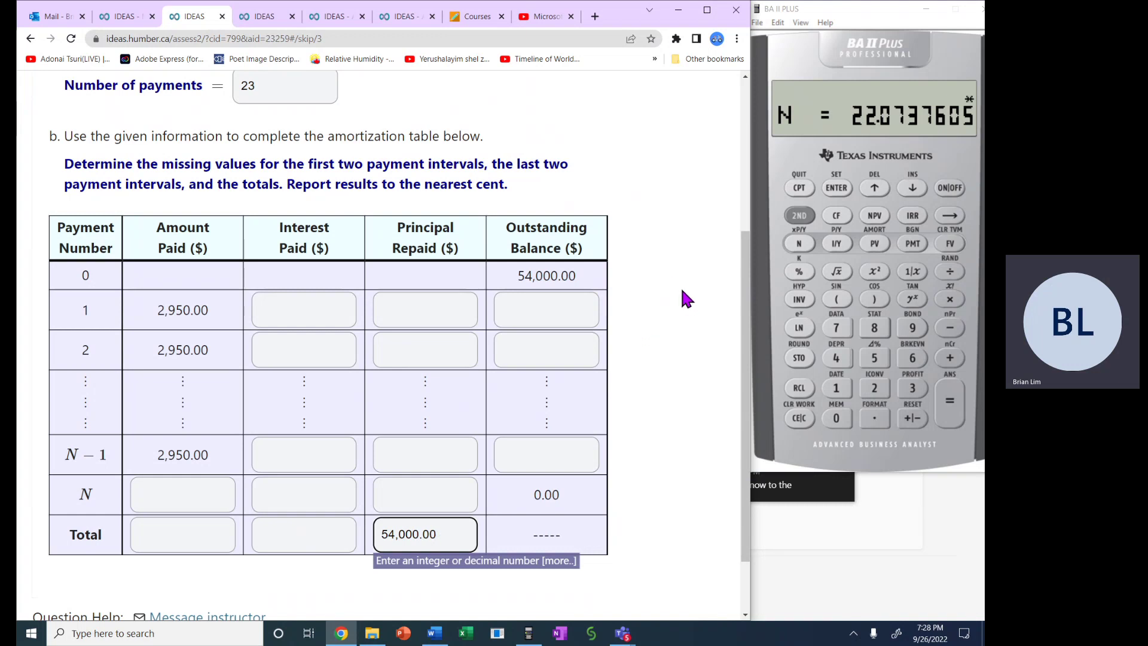
# - In the AMORT worksheet, set P1 and P2 to 1 and read the 51,960.32690 balance
pyautogui.click(807, 217)
pyautogui.click(872, 236)
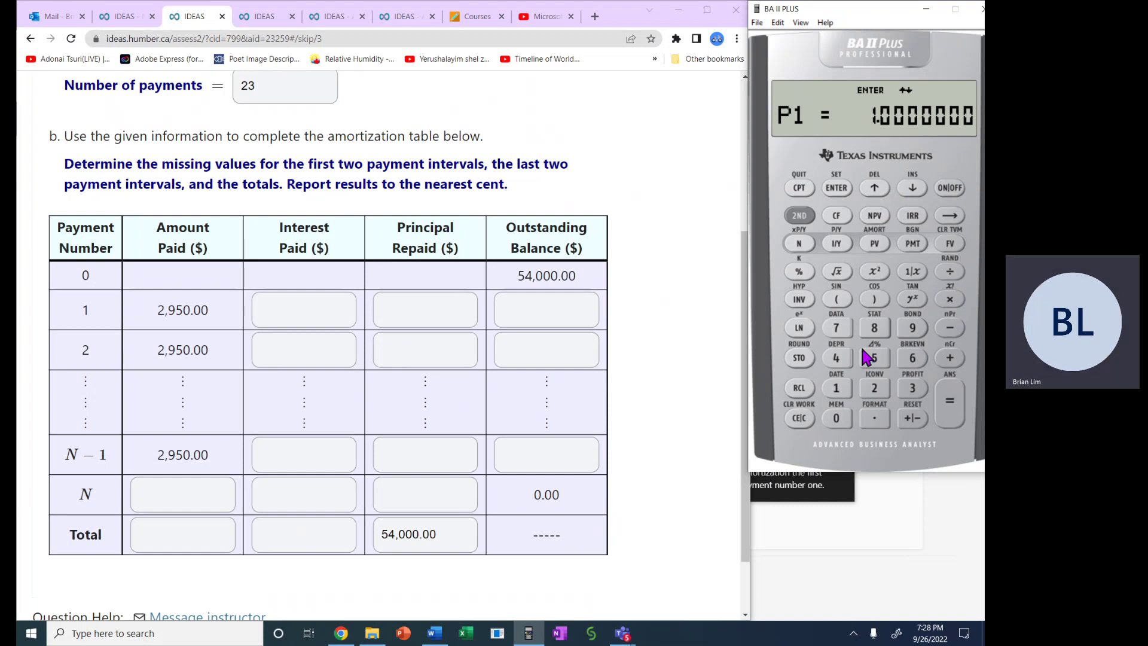
pyautogui.click(836, 389)
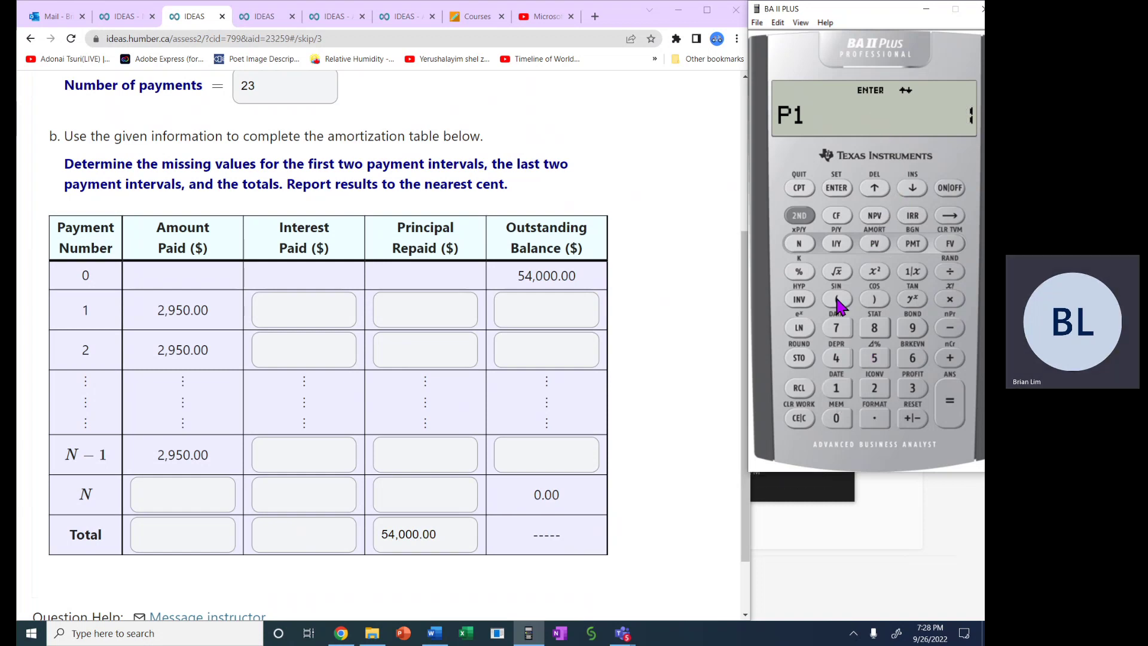
pyautogui.click(836, 194)
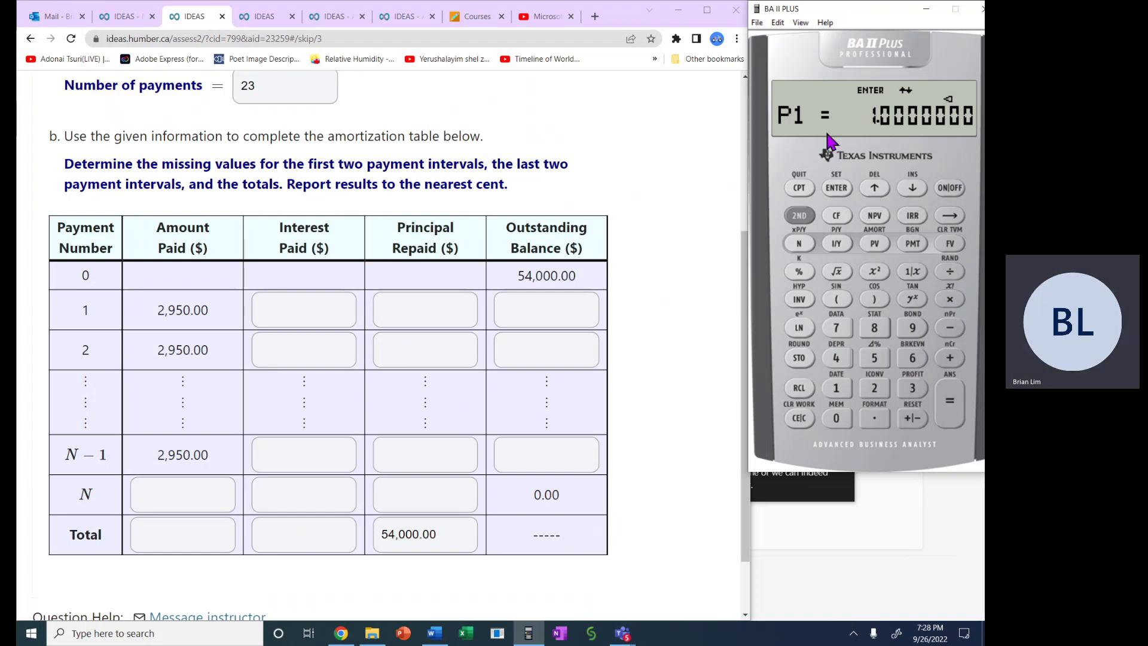
pyautogui.click(912, 188)
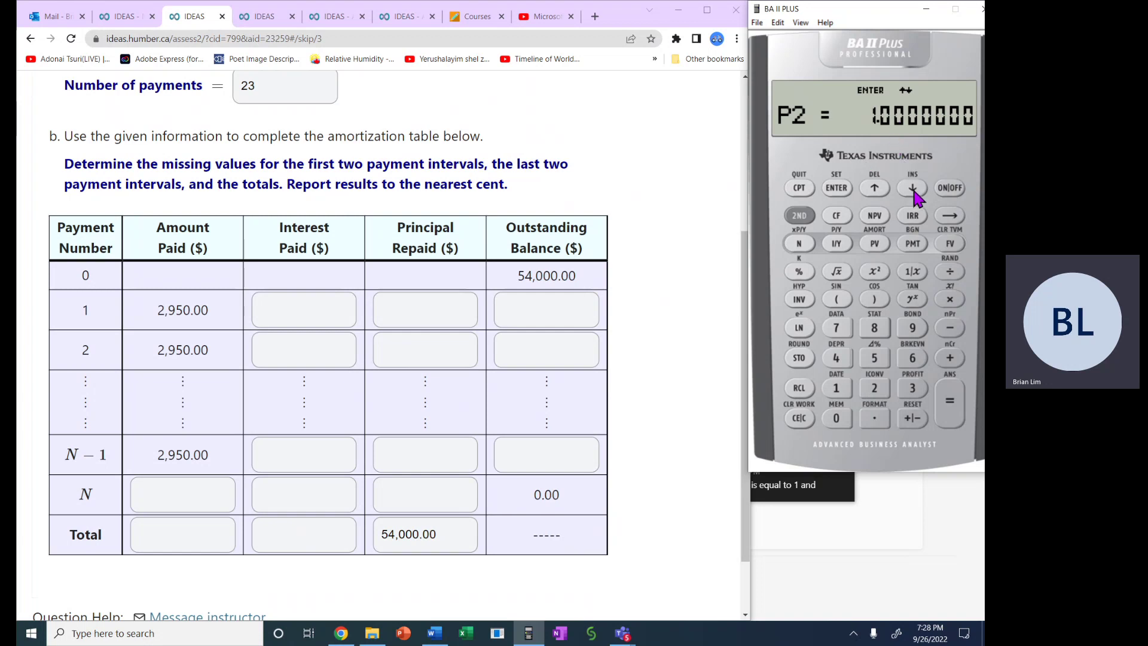
pyautogui.click(912, 187)
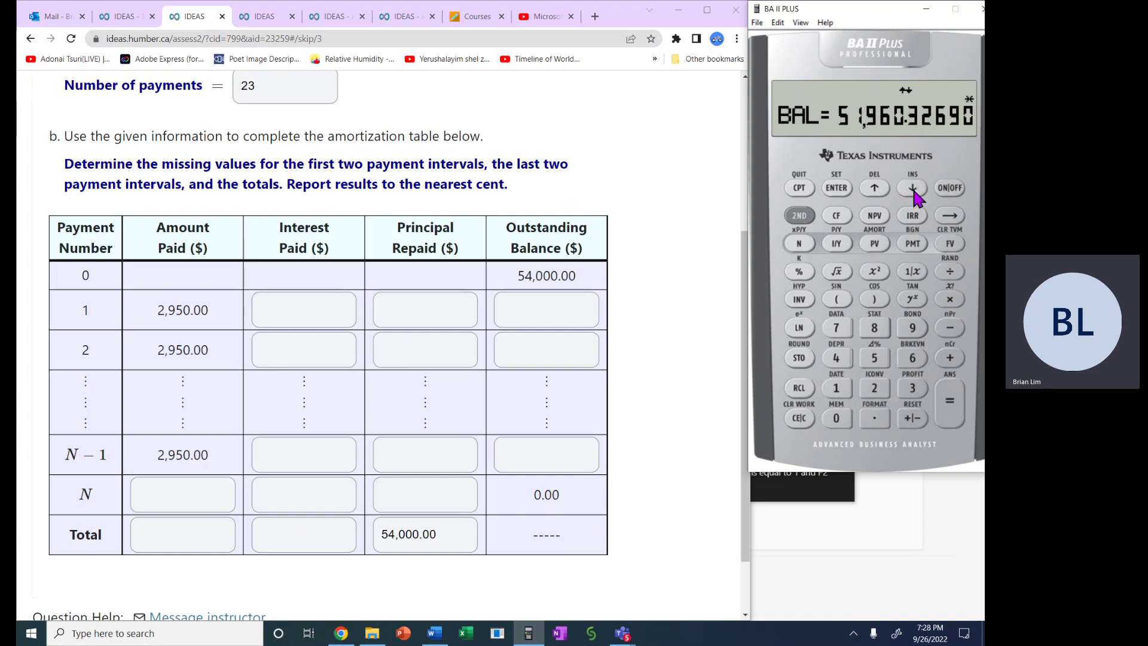
# - Enter 51,960.33 as row 1's outstanding balance
pyautogui.click(549, 309)
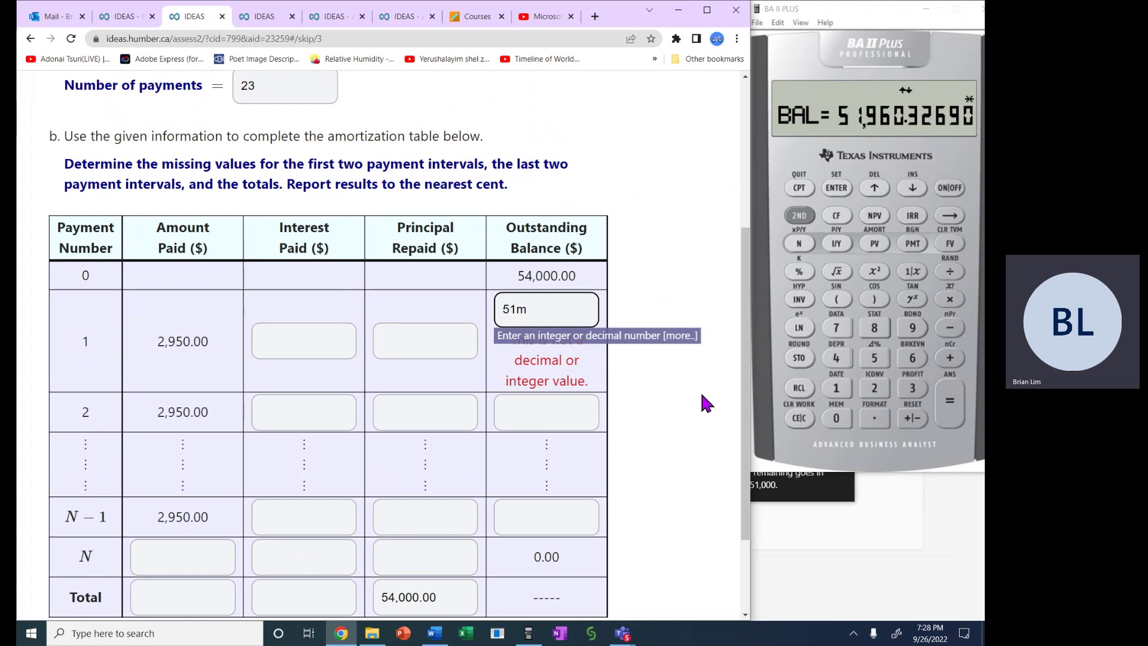
pyautogui.write('51m')
pyautogui.press('BackSpace')
pyautogui.write(',960')
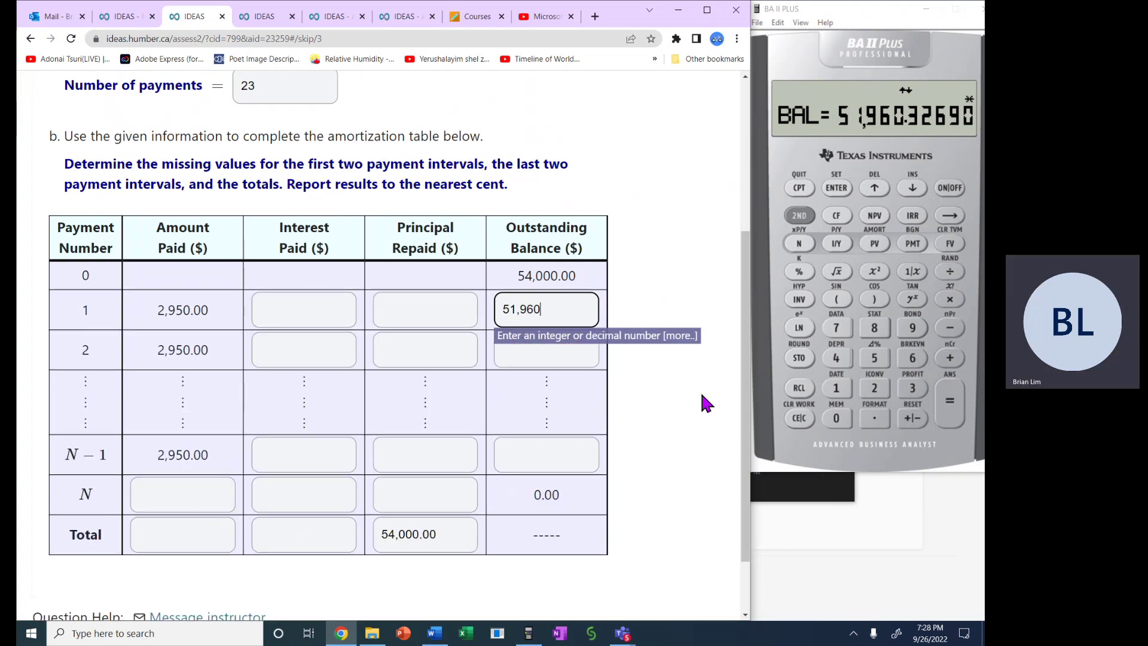
pyautogui.click(701, 395)
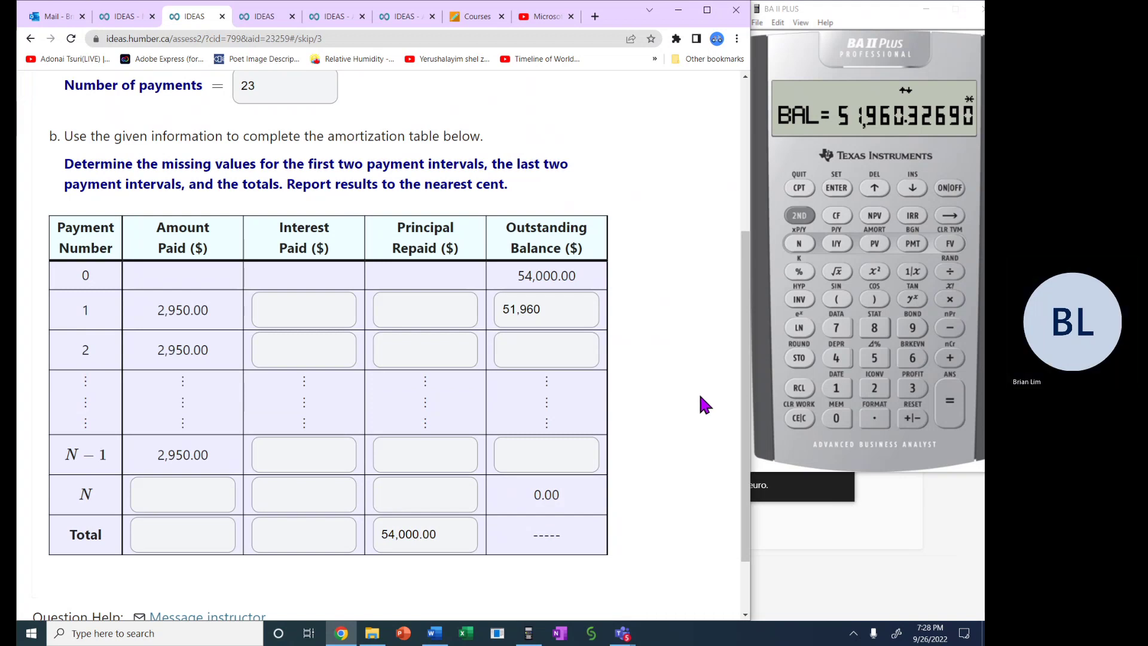
pyautogui.click(563, 312)
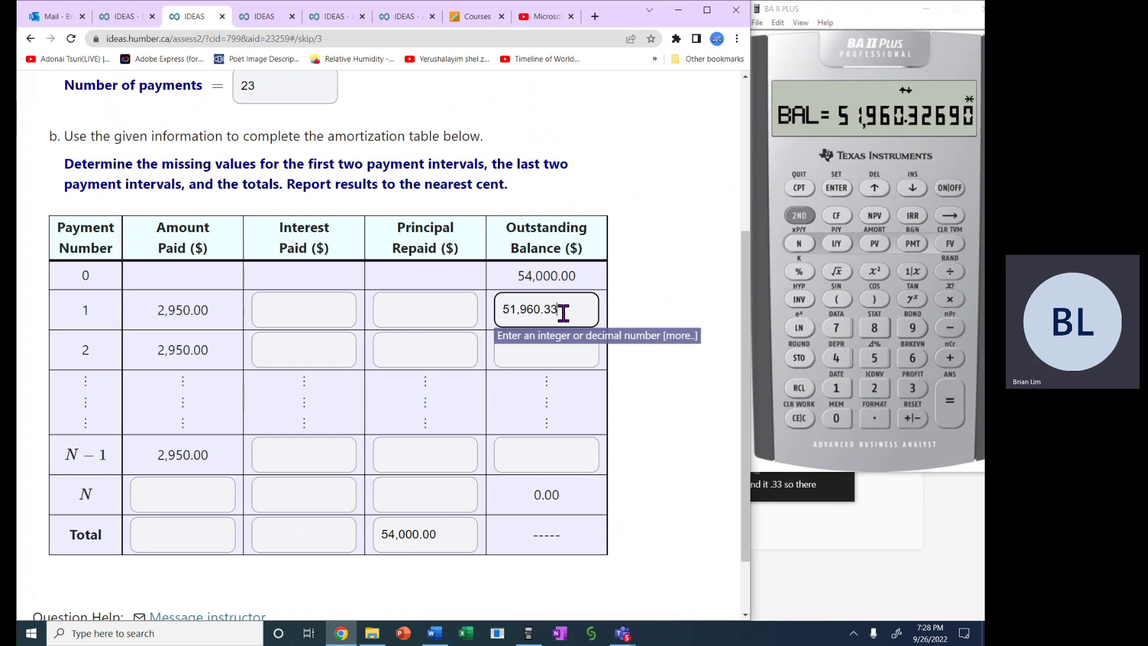
# - Show PRN on the calculator and enter 2,039.67 as row 1's principal repaid
pyautogui.click(912, 188)
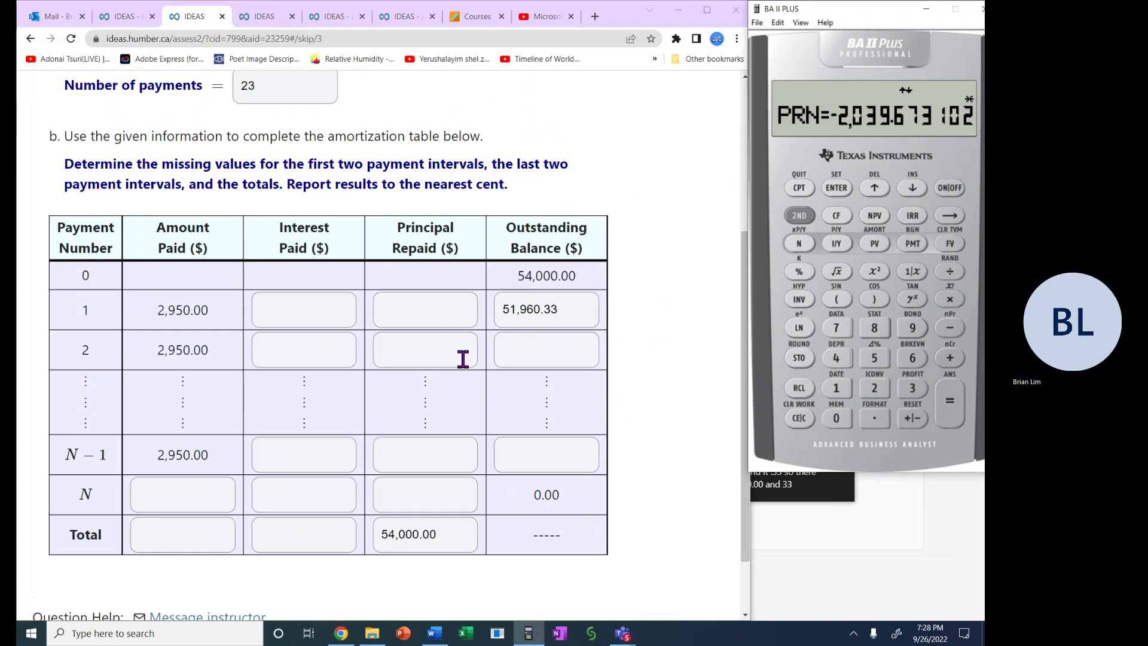
pyautogui.click(449, 315)
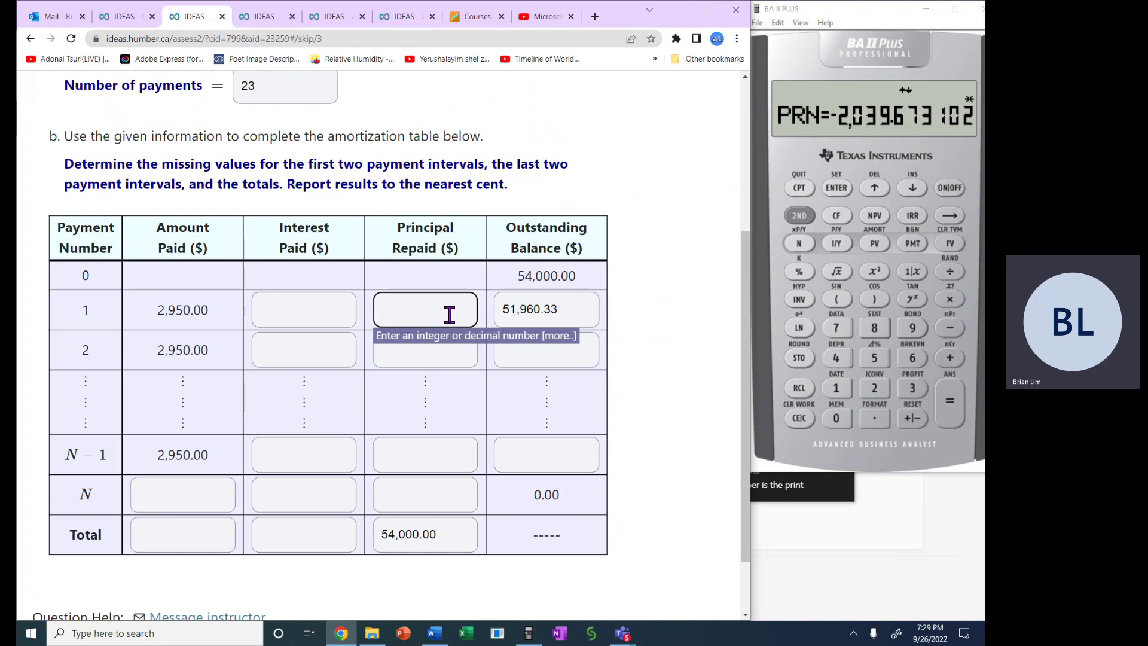
pyautogui.write('2,039')
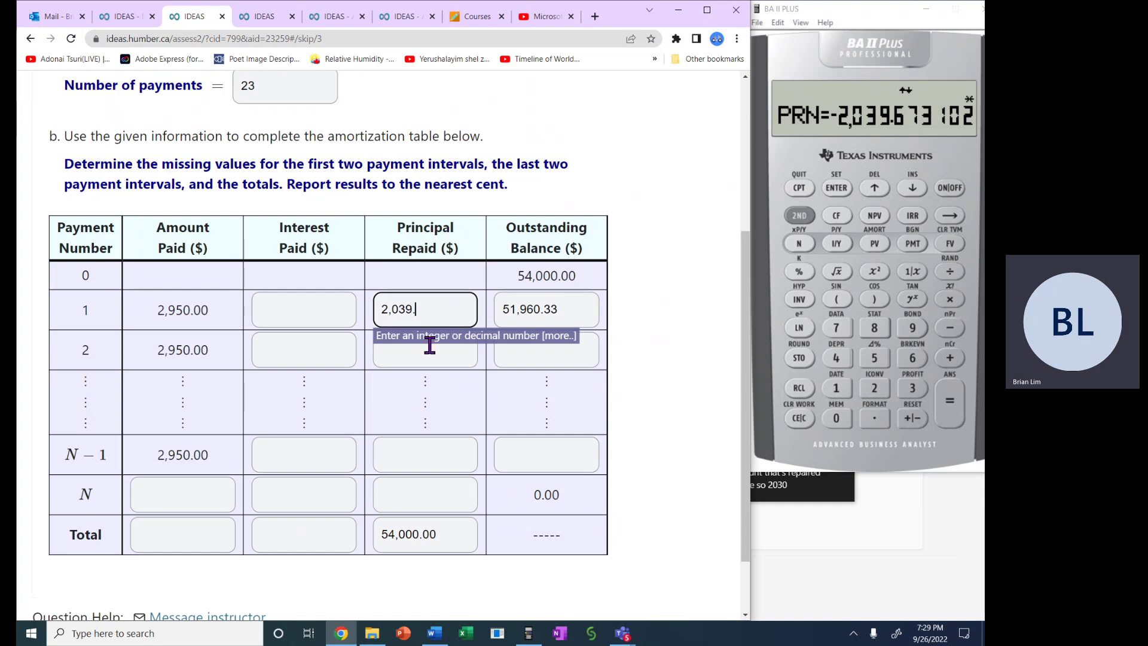
pyautogui.write('.67')
# - Show INT on the calculator and enter 910.33 as row 1's interest paid
pyautogui.click(913, 190)
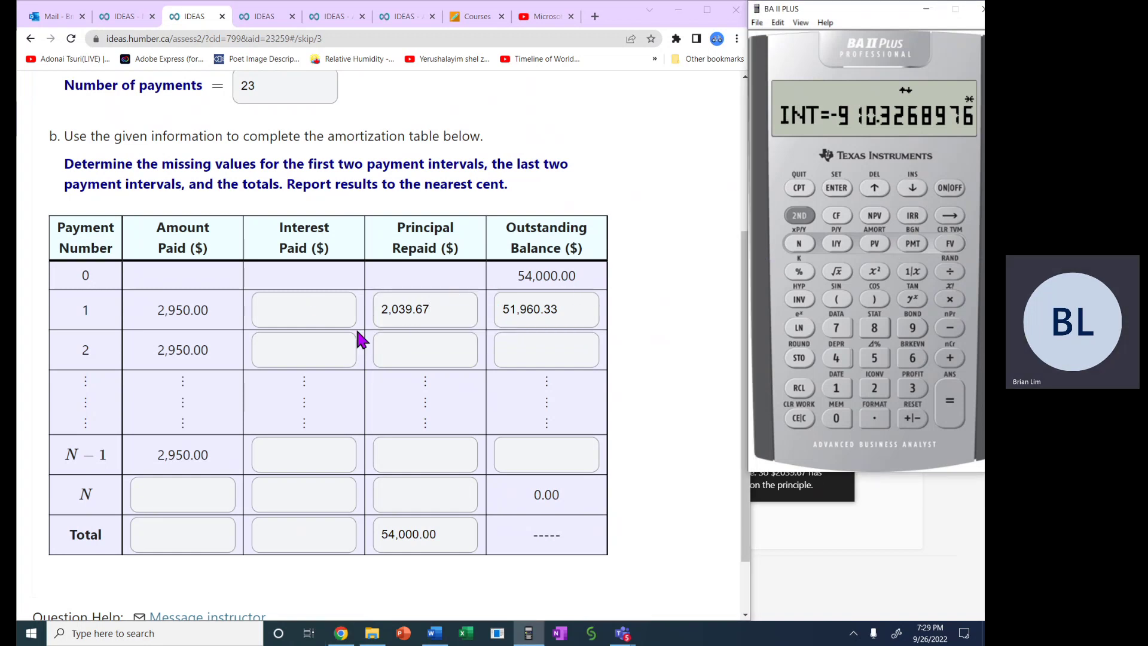
pyautogui.click(307, 309)
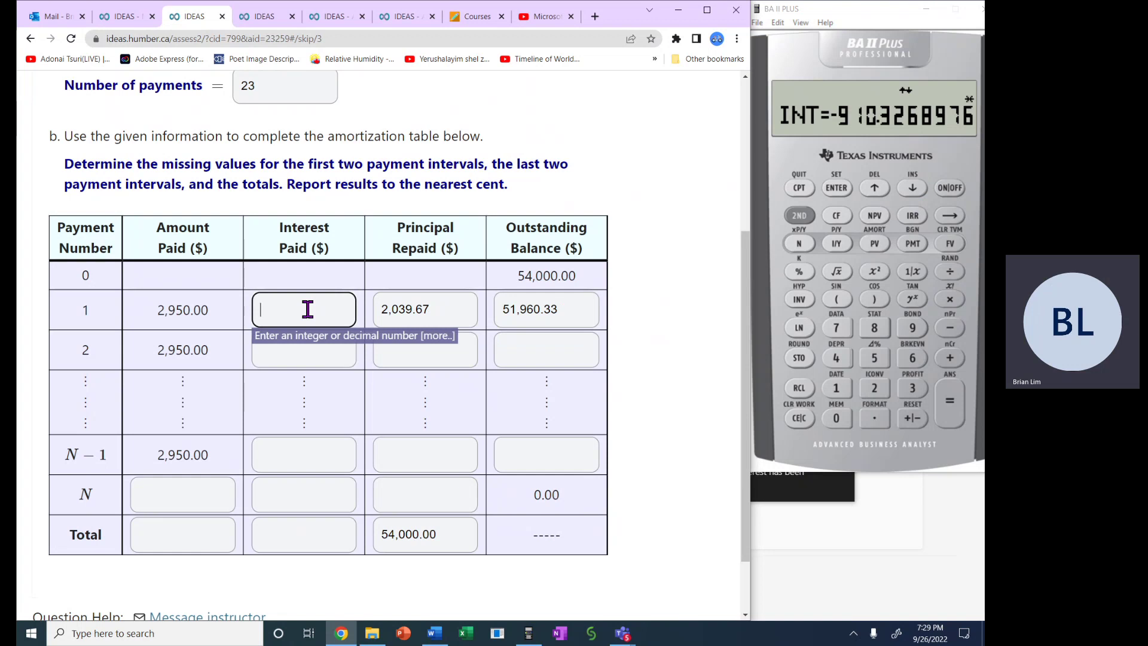
pyautogui.write('910.33')
# - Highlight row 1's values and the 54,000.00 opening balance to check them
pyautogui.moveTo(449, 309); pyautogui.dragTo(384, 308)
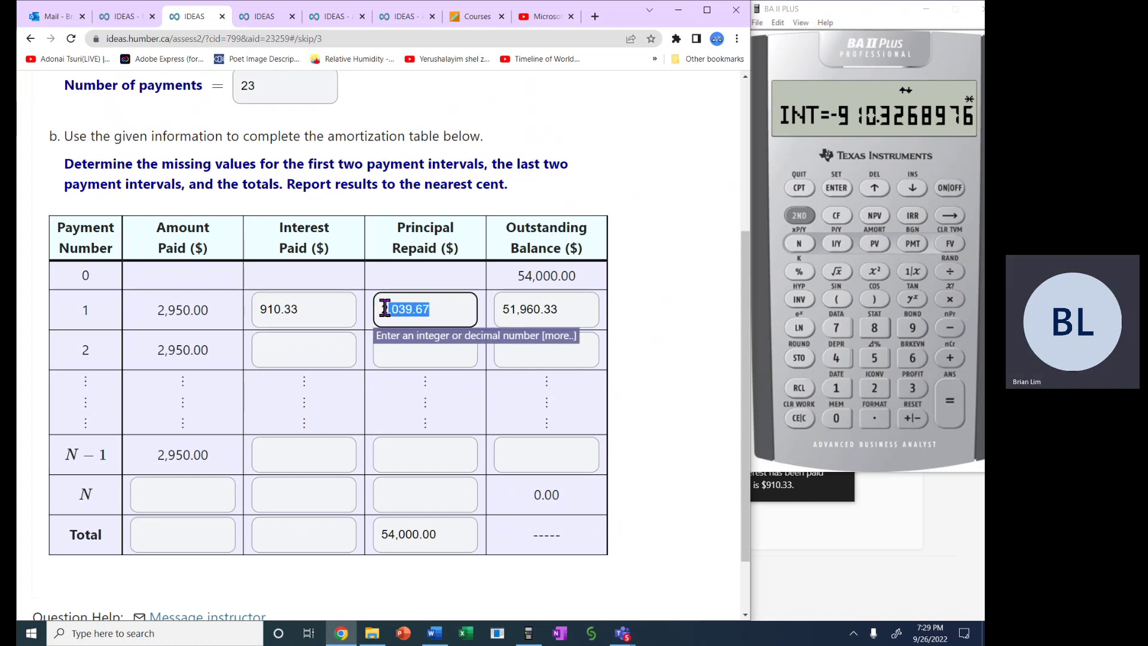
pyautogui.click(316, 309)
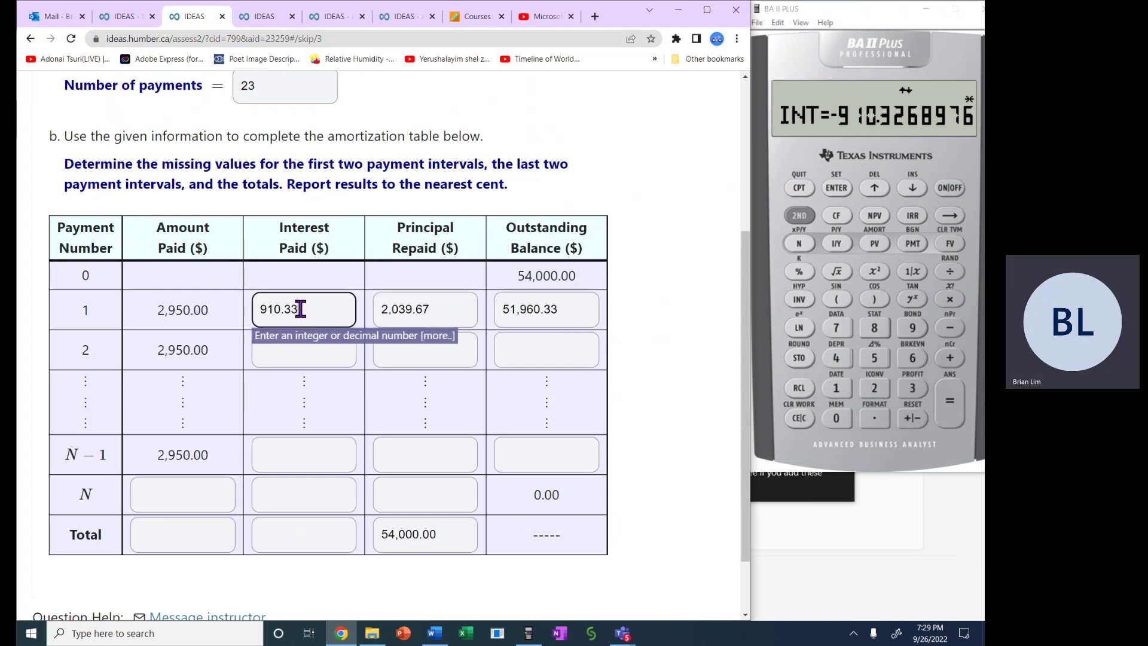
pyautogui.moveTo(301, 309); pyautogui.dragTo(151, 310)
pyautogui.click(213, 307)
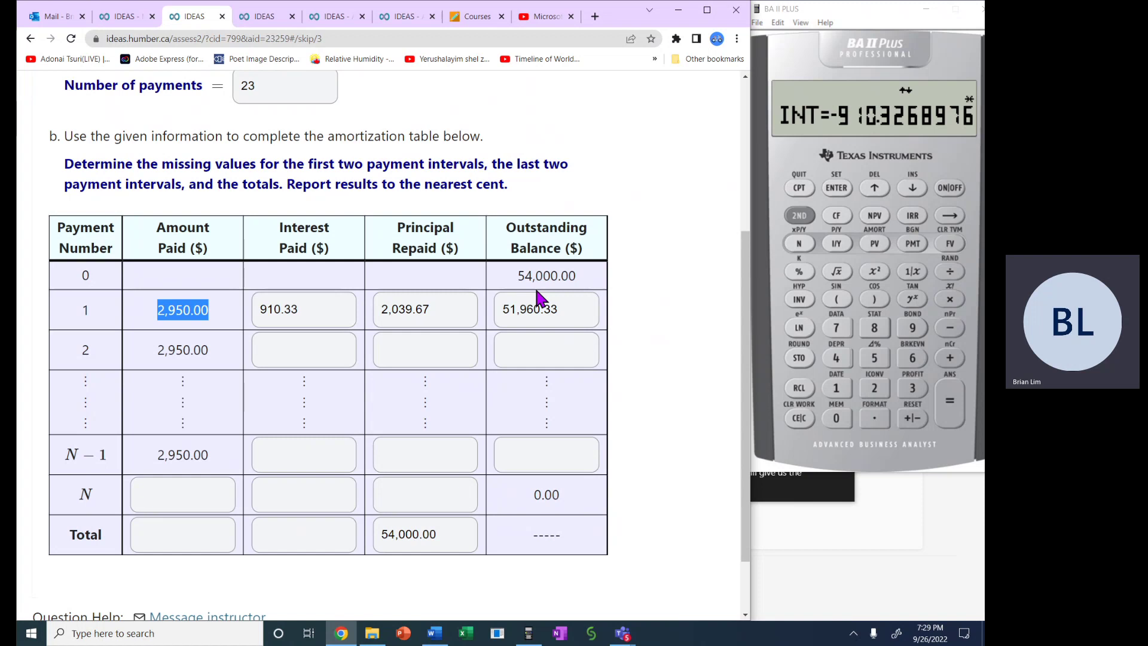
pyautogui.moveTo(374, 311); pyautogui.dragTo(433, 310)
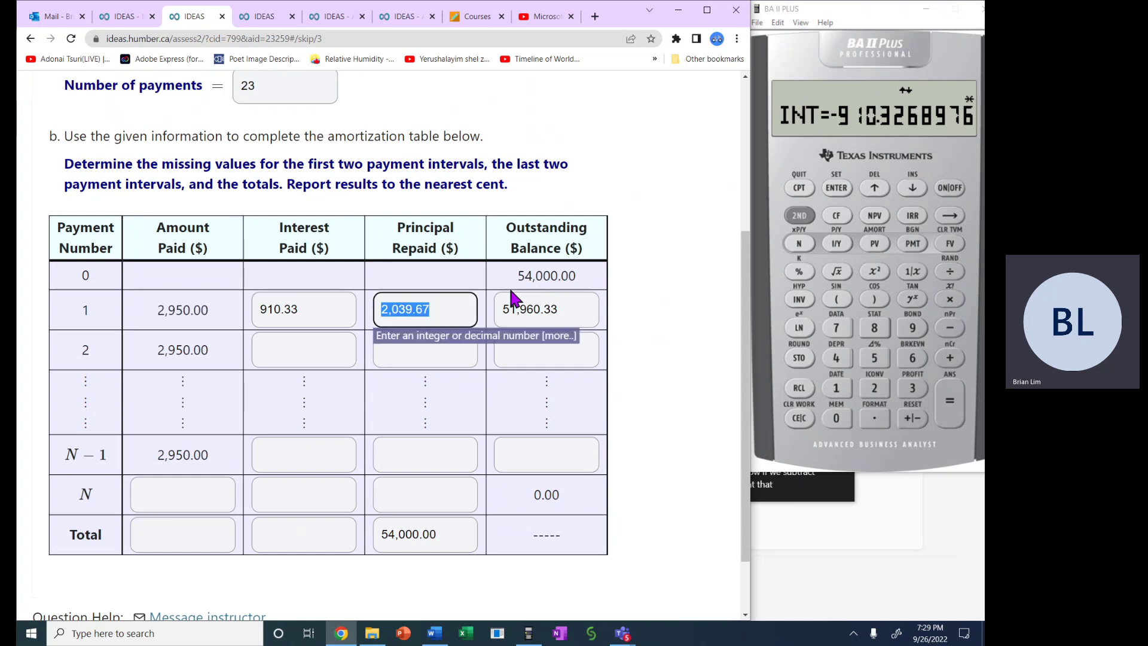
pyautogui.moveTo(515, 275); pyautogui.dragTo(600, 270)
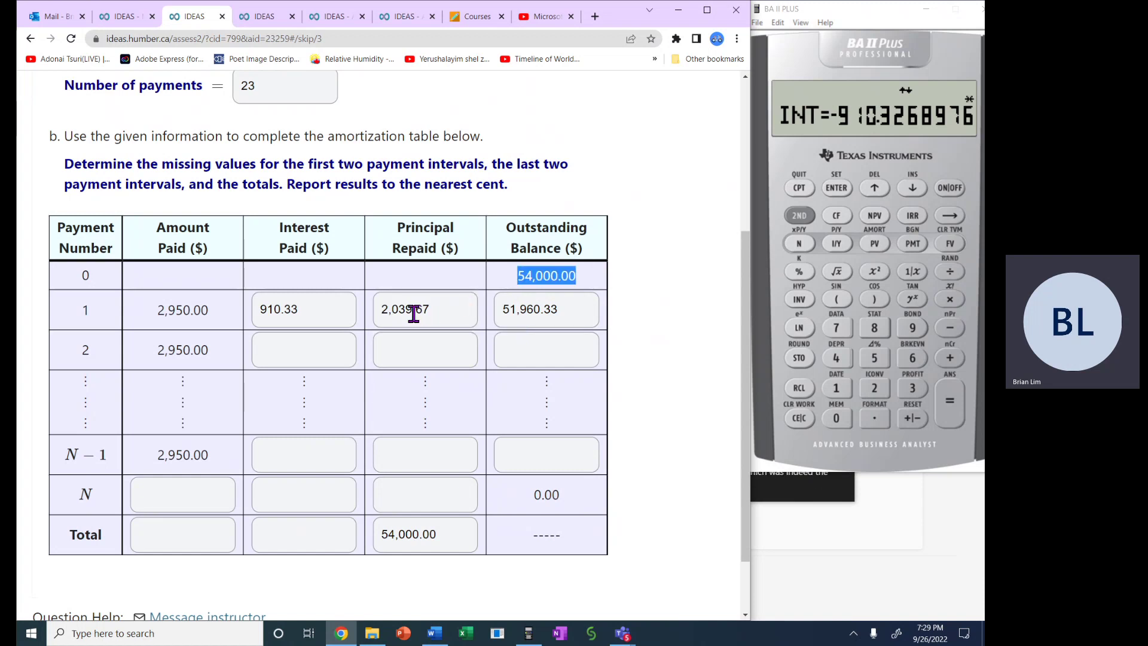
pyautogui.click(445, 309)
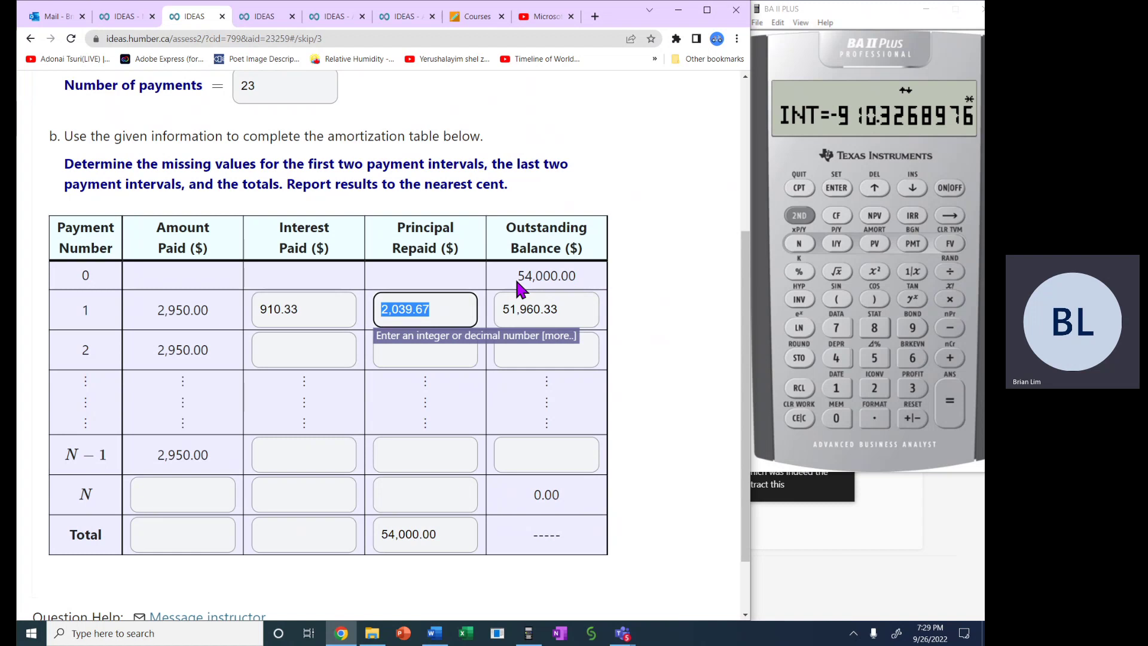
pyautogui.moveTo(522, 274); pyautogui.dragTo(576, 273)
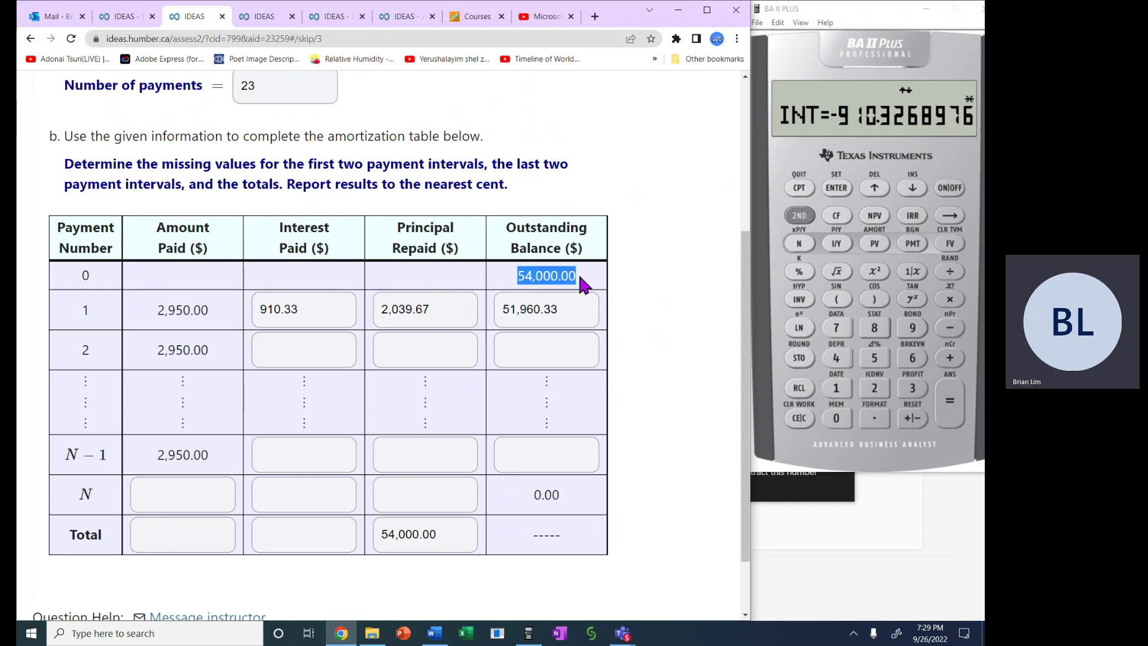
pyautogui.click(561, 307)
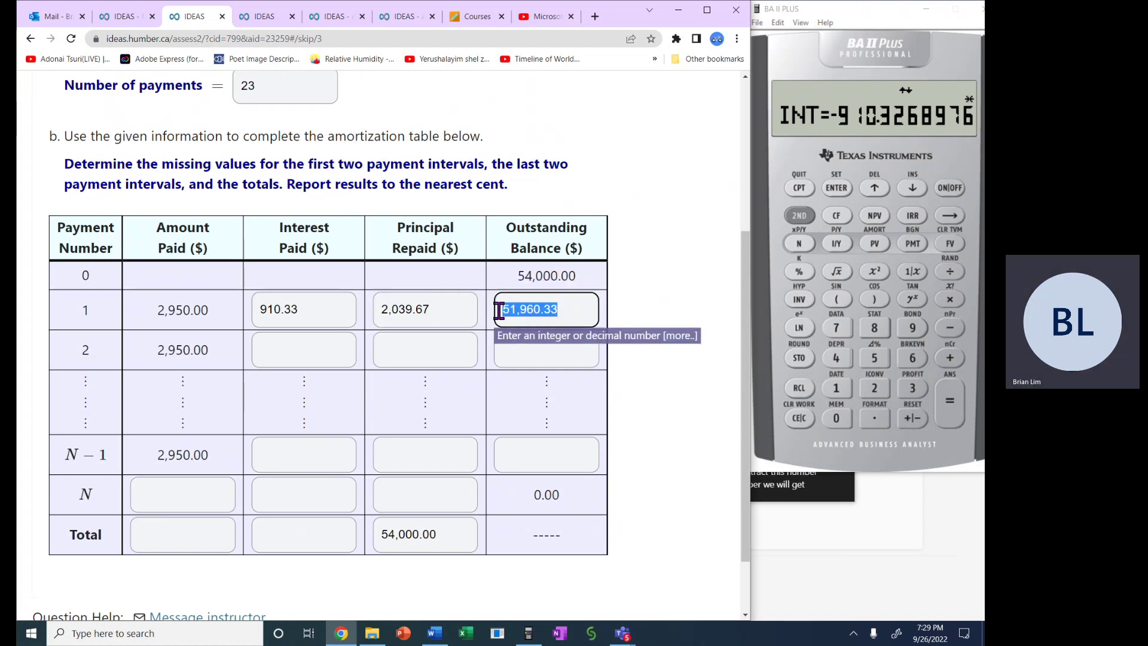
pyautogui.click(666, 282)
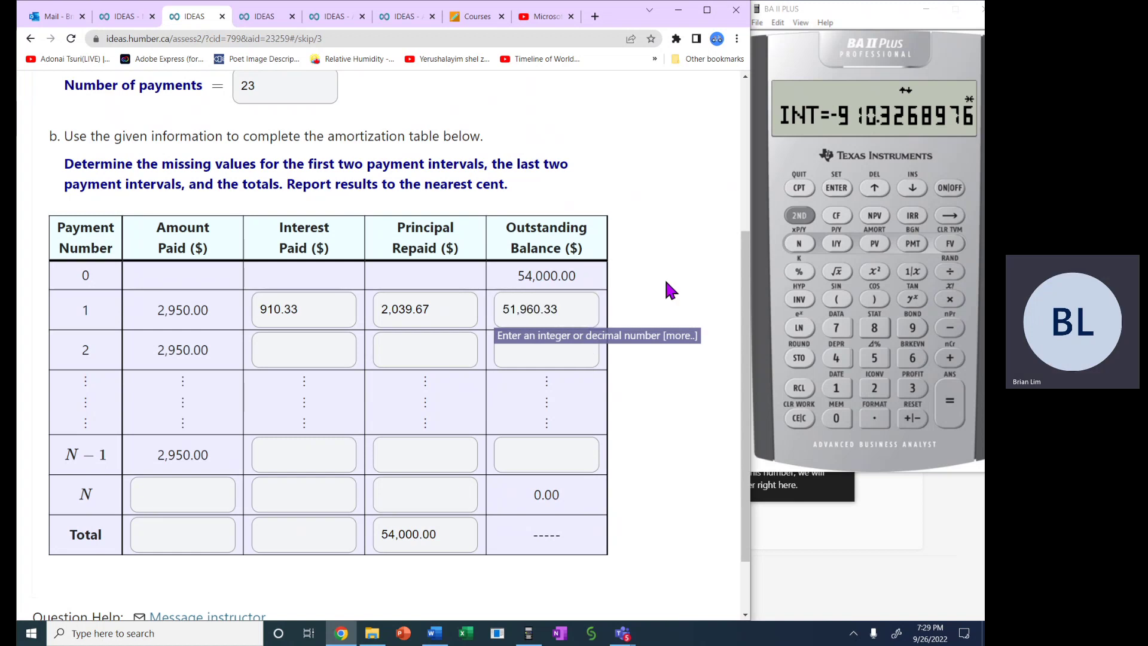
# - Set the amortization range to P1 = 2, P2 = 2 and show the 49,886.27 balance
pyautogui.click(911, 188)
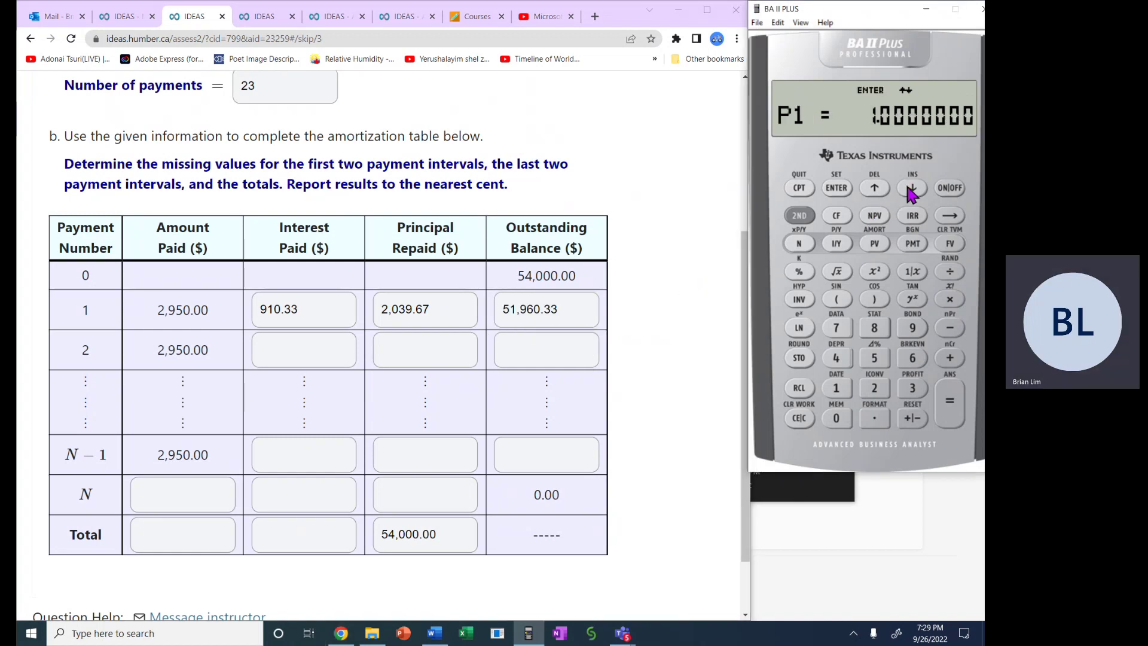
pyautogui.click(876, 389)
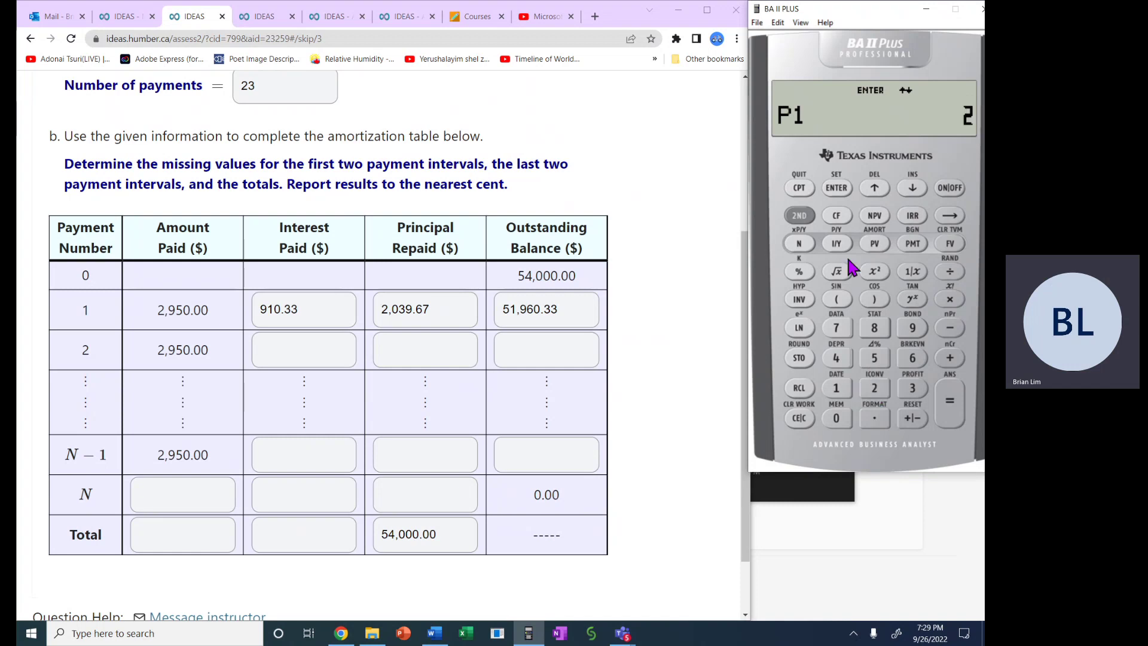
pyautogui.click(839, 190)
pyautogui.click(911, 189)
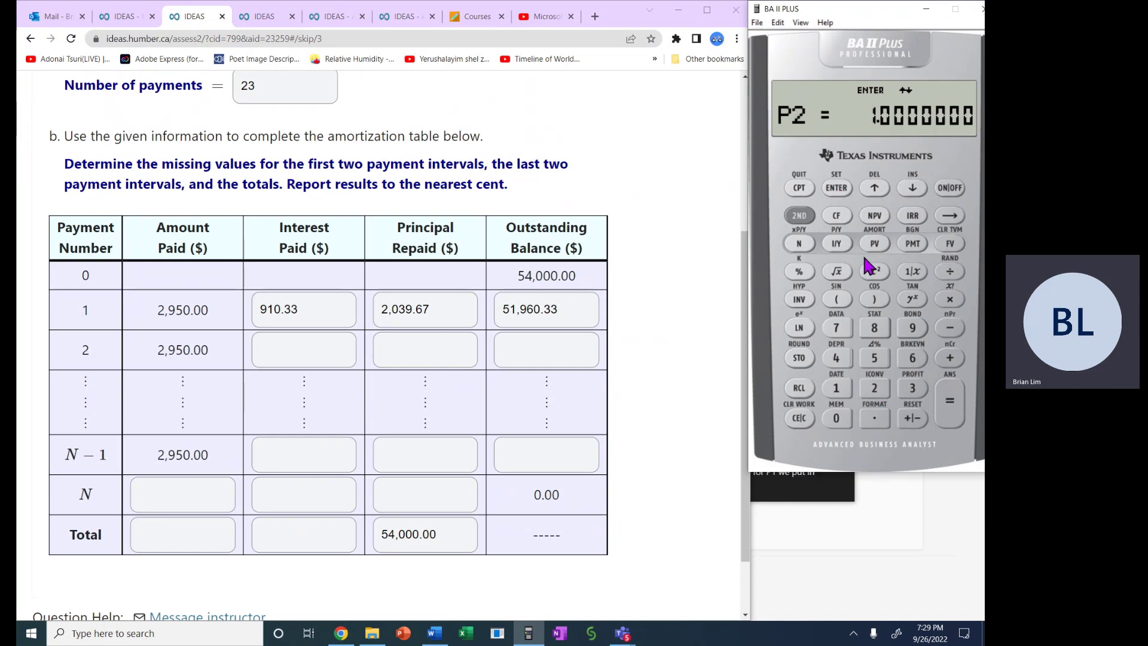
pyautogui.click(874, 389)
pyautogui.click(836, 188)
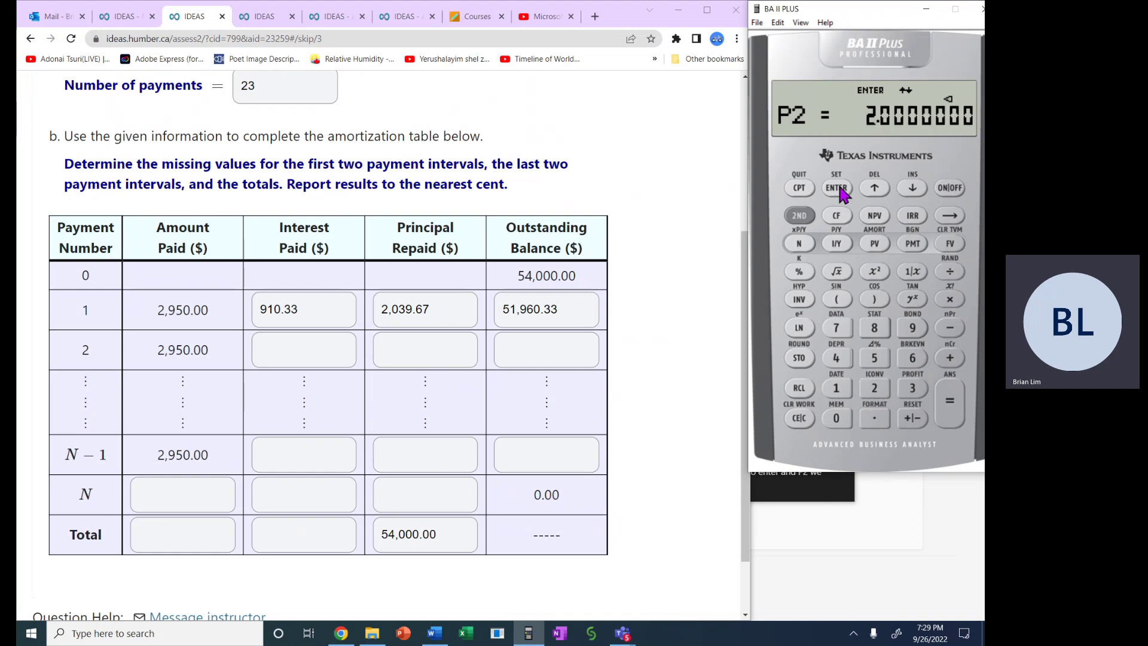
pyautogui.click(911, 189)
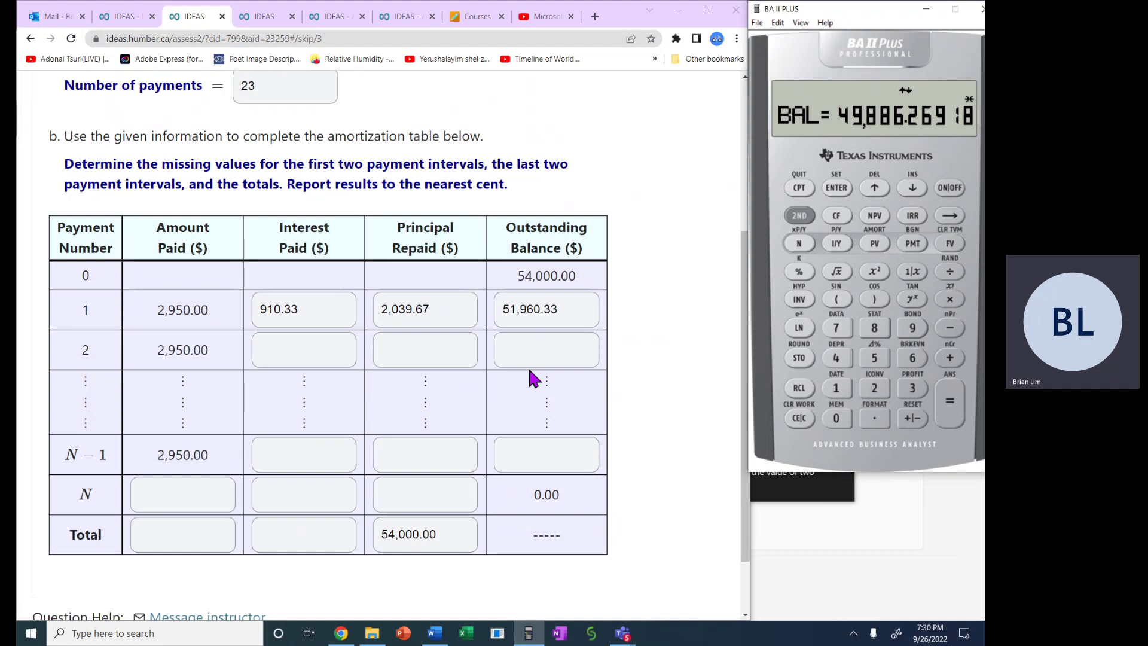
pyautogui.click(542, 358)
# - Enter row 2's balance 49,886.27 and principal repaid 2,074.06
pyautogui.write('49')
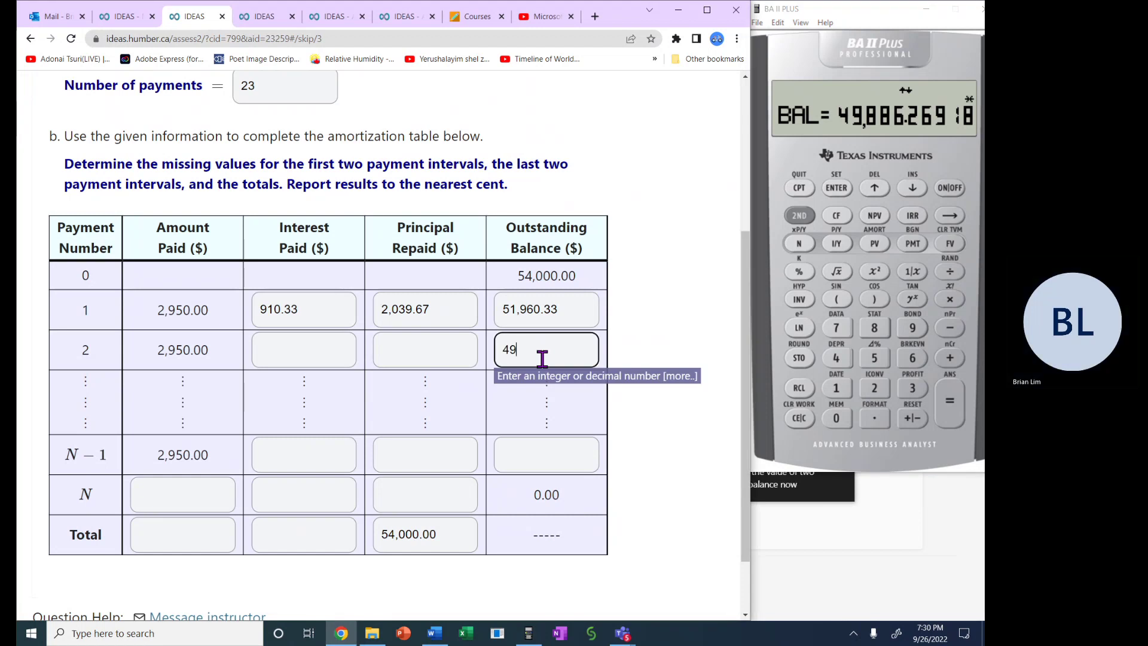
pyautogui.write(',886.27')
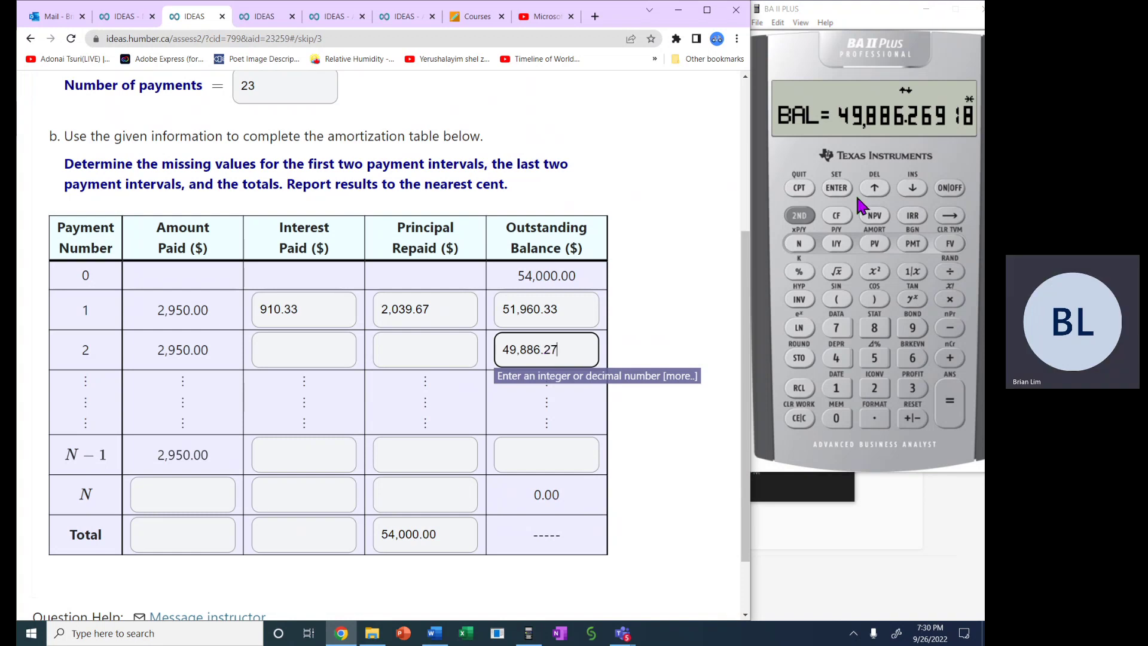
pyautogui.click(916, 178)
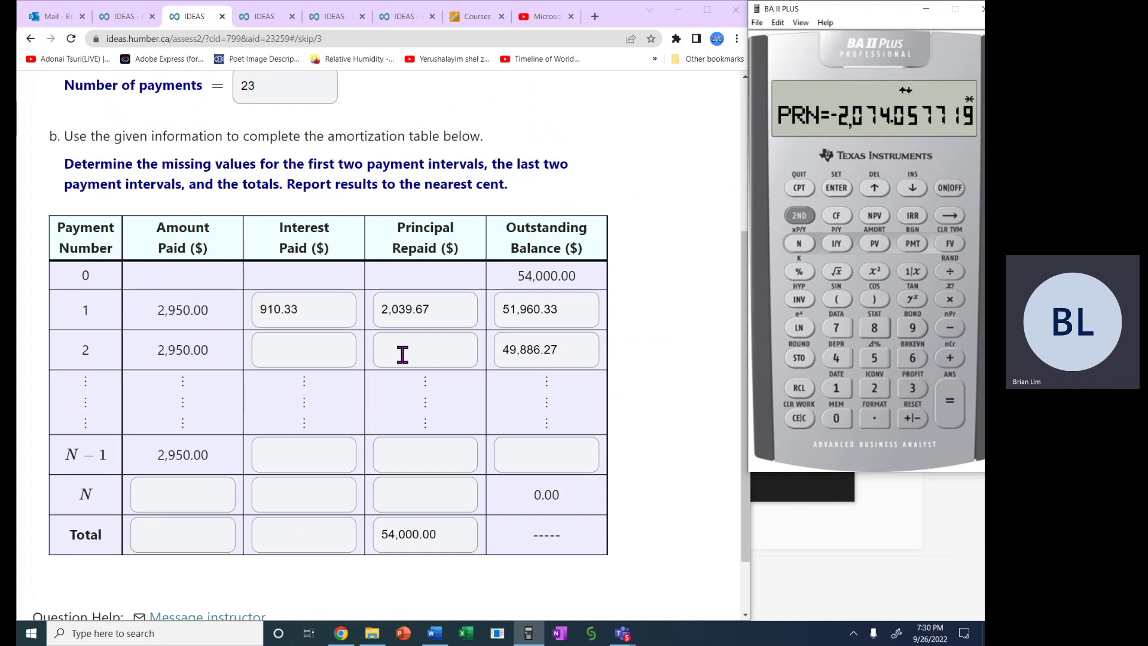
pyautogui.click(419, 345)
pyautogui.write('3')
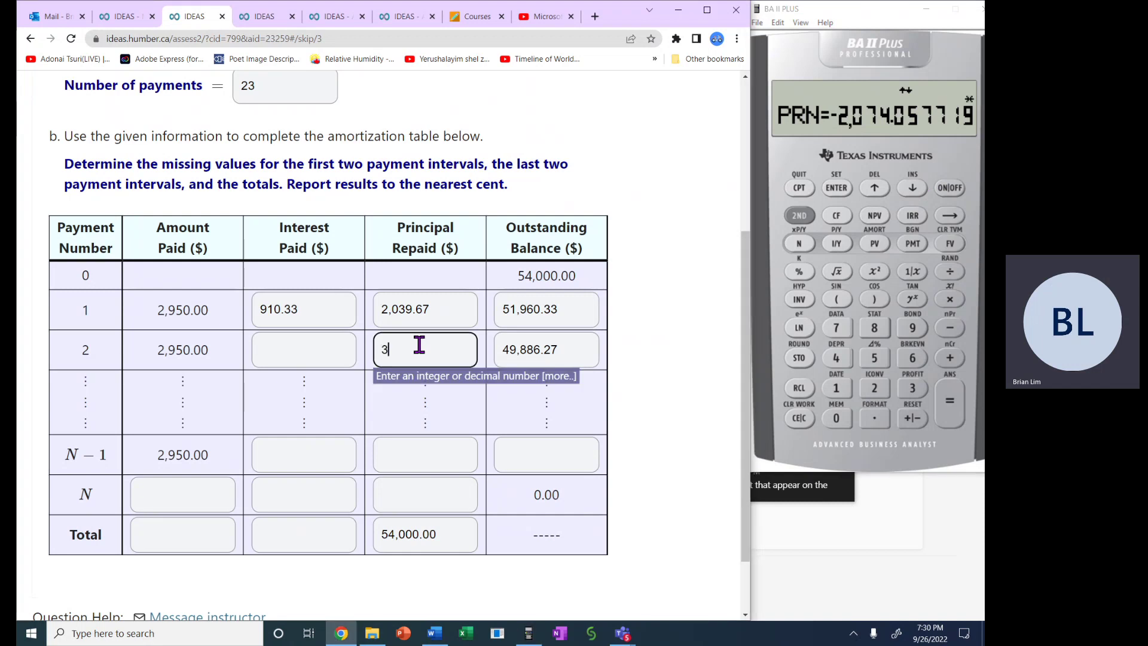
pyautogui.press('BackSpace')
pyautogui.write('2,074.06')
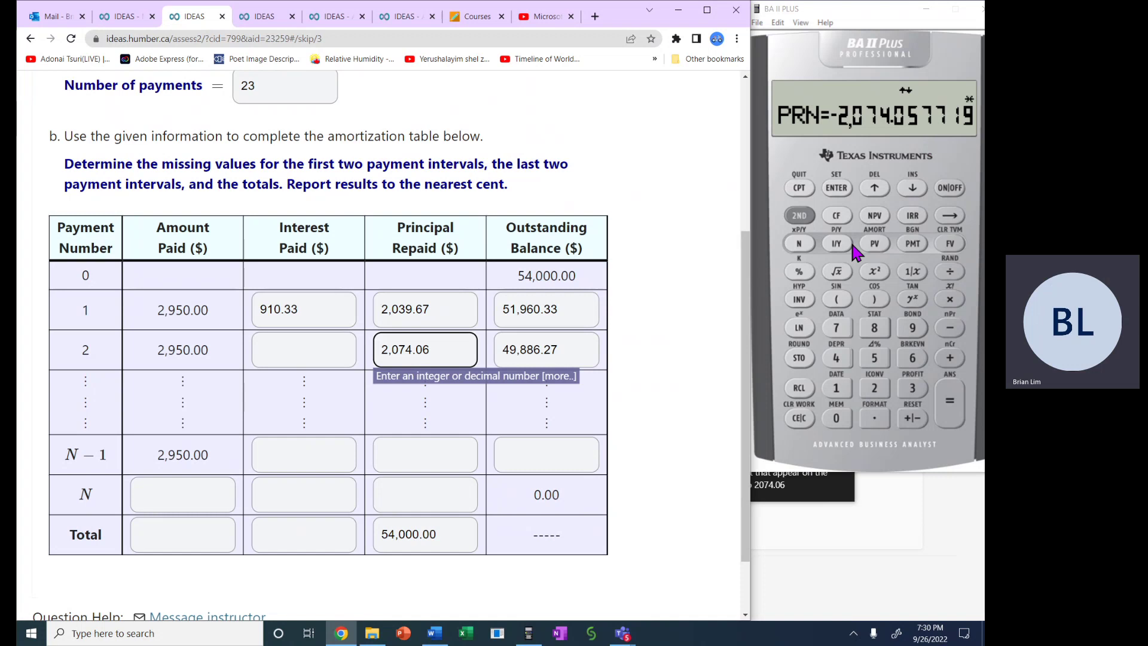
# - Enter row 2's interest paid of 875.94 and confirm the 23-payment count
pyautogui.click(912, 187)
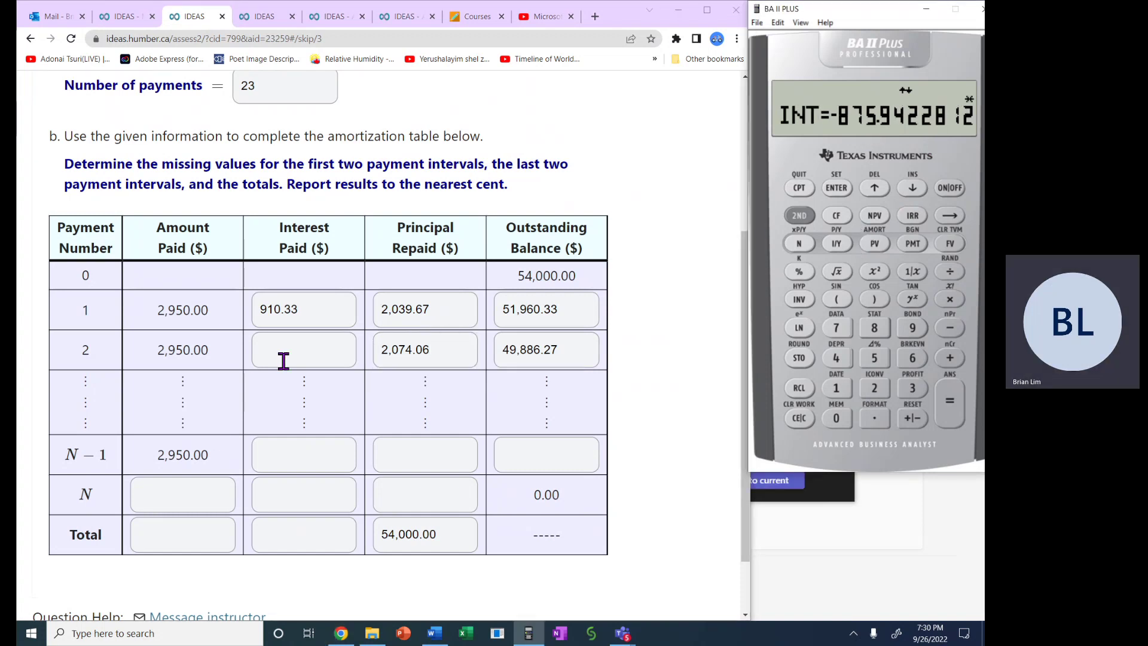
pyautogui.click(303, 355)
pyautogui.write('87')
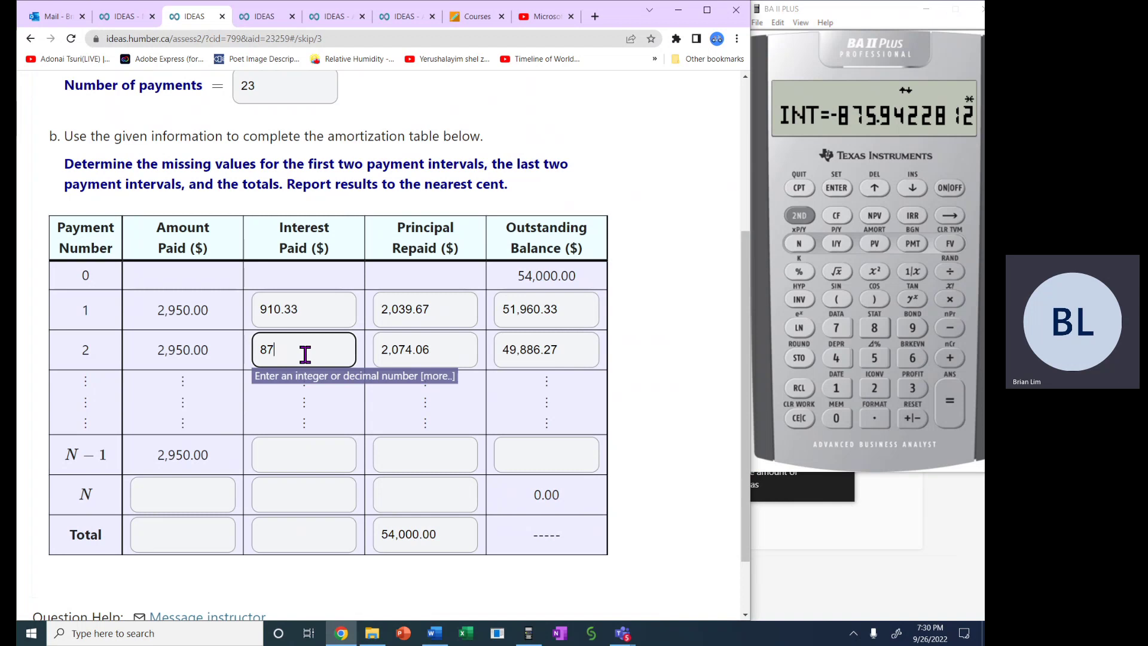
pyautogui.write('5.94')
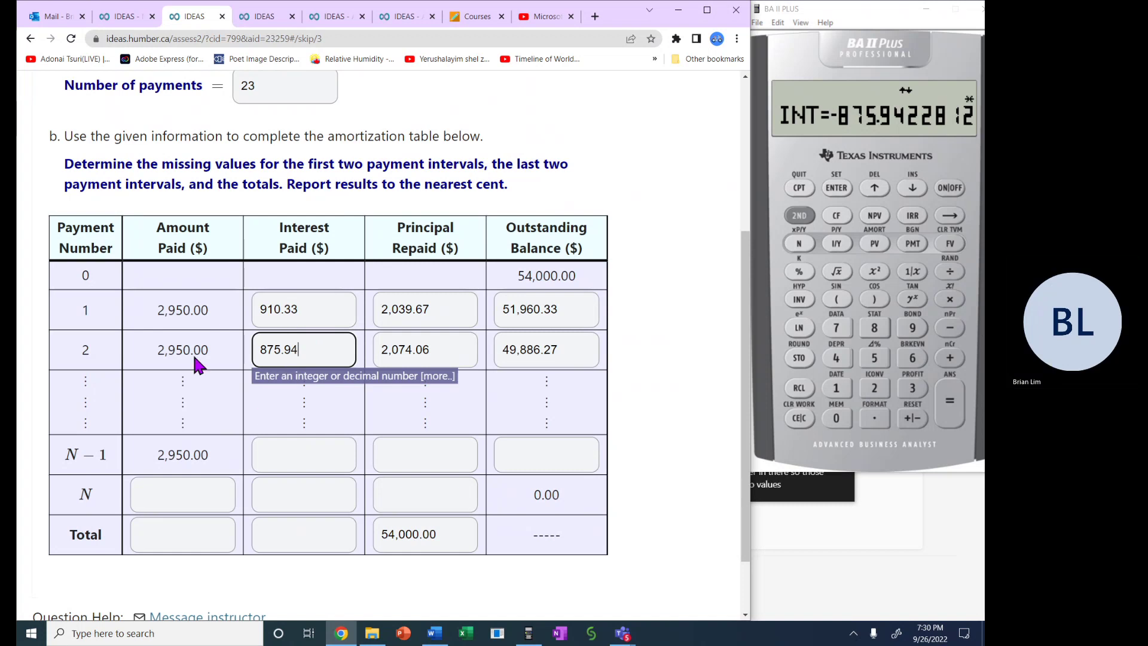
pyautogui.click(264, 78)
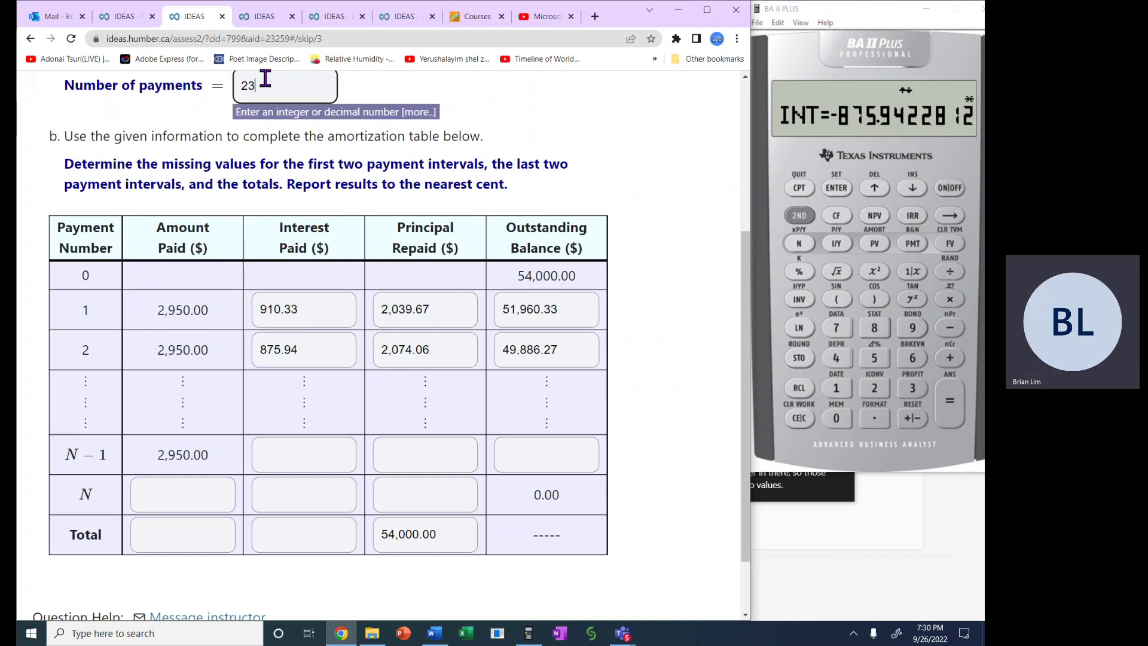
pyautogui.click(183, 497)
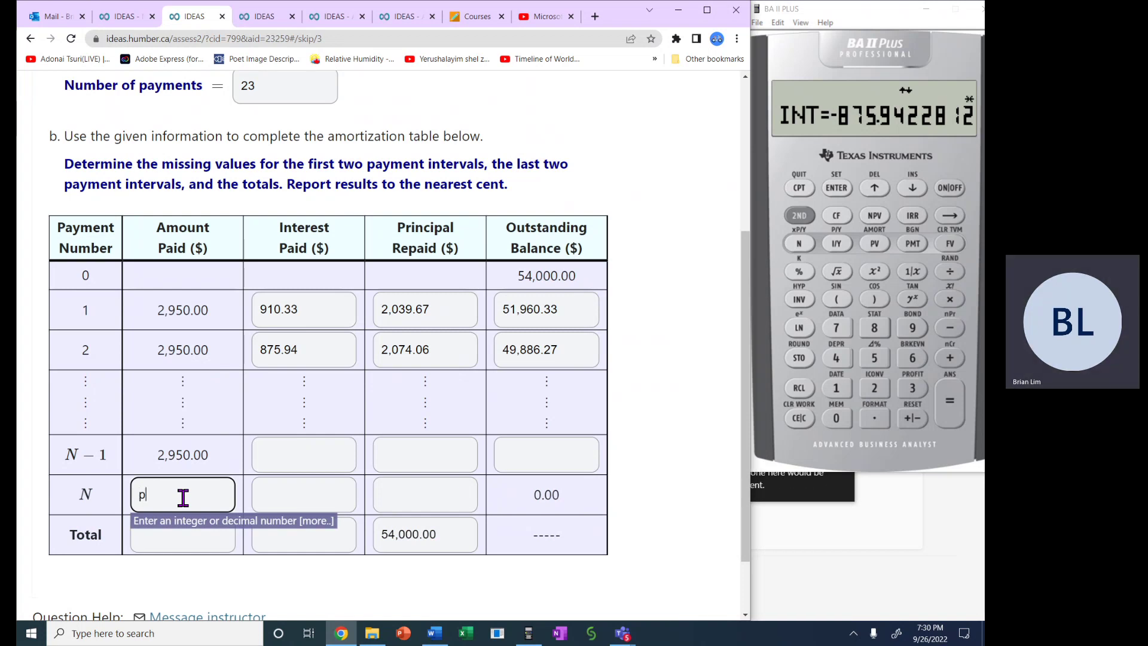
# - Type the working note 'pmt 23' into row N's Amount Paid box
pyautogui.write('pmt')
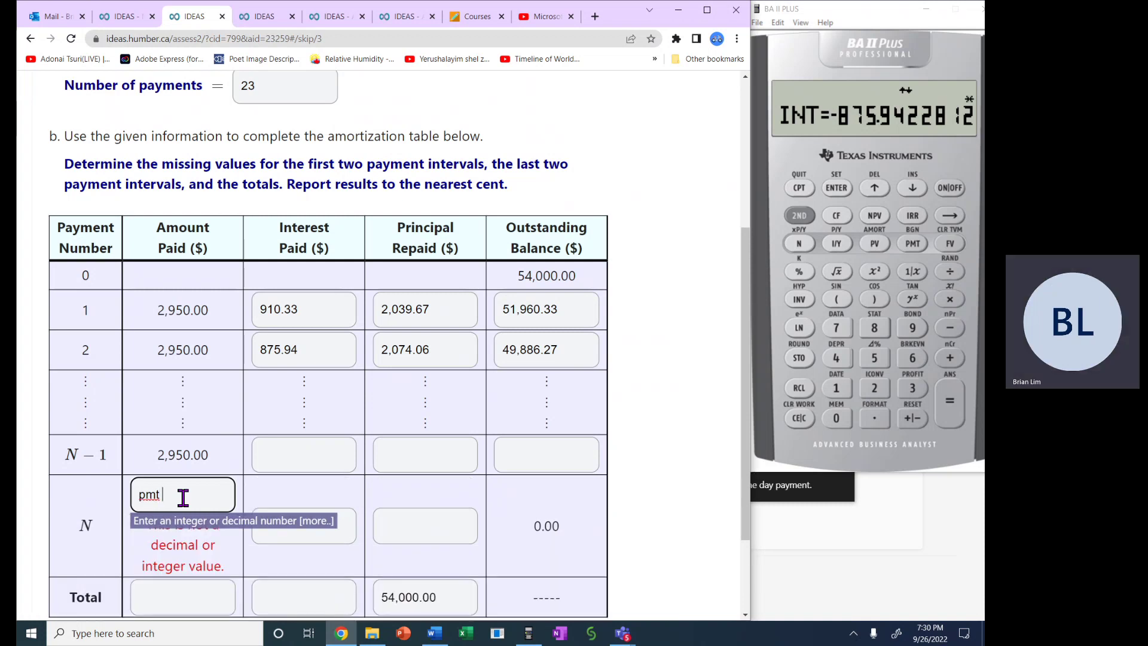
pyautogui.write(' 23')
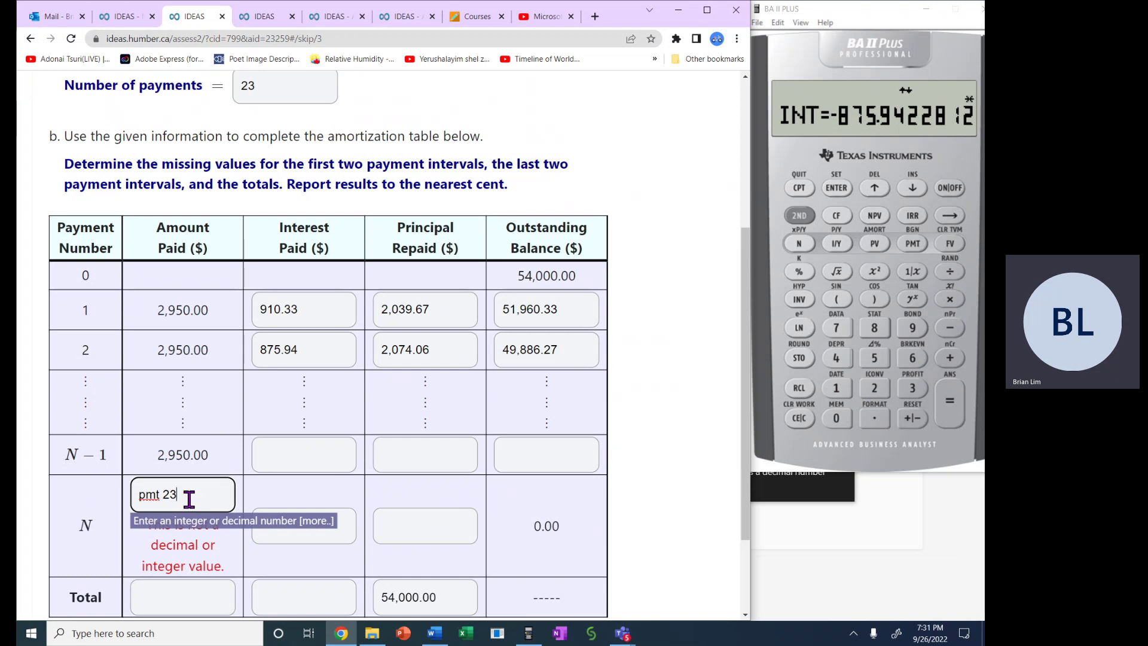
pyautogui.click(220, 453)
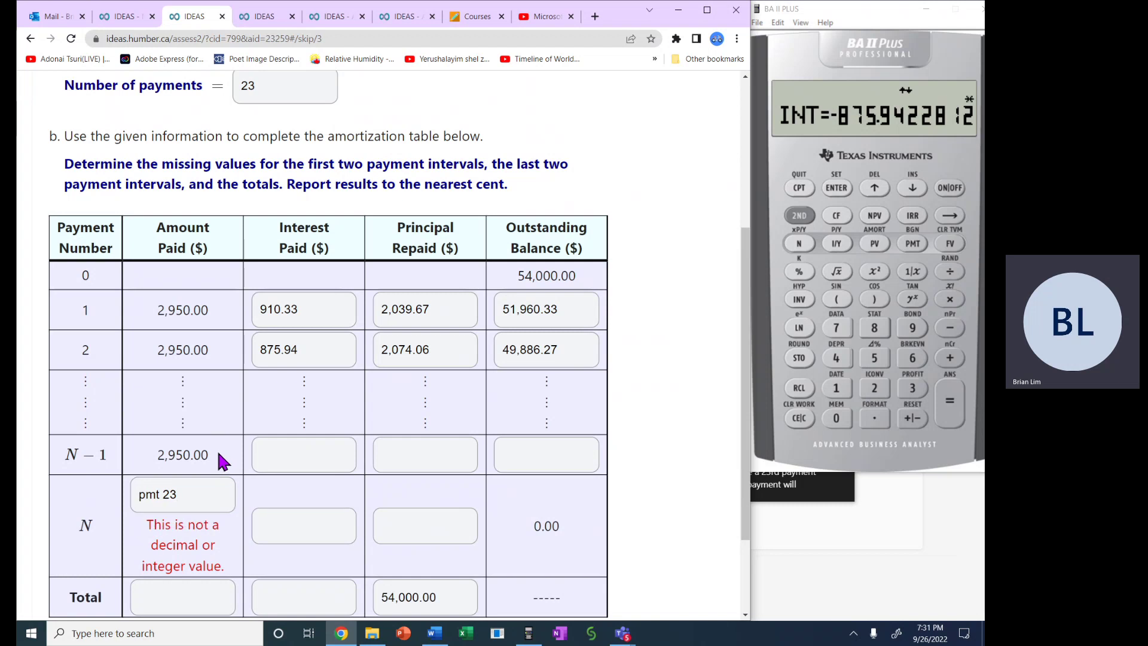
pyautogui.moveTo(213, 454); pyautogui.dragTo(173, 457)
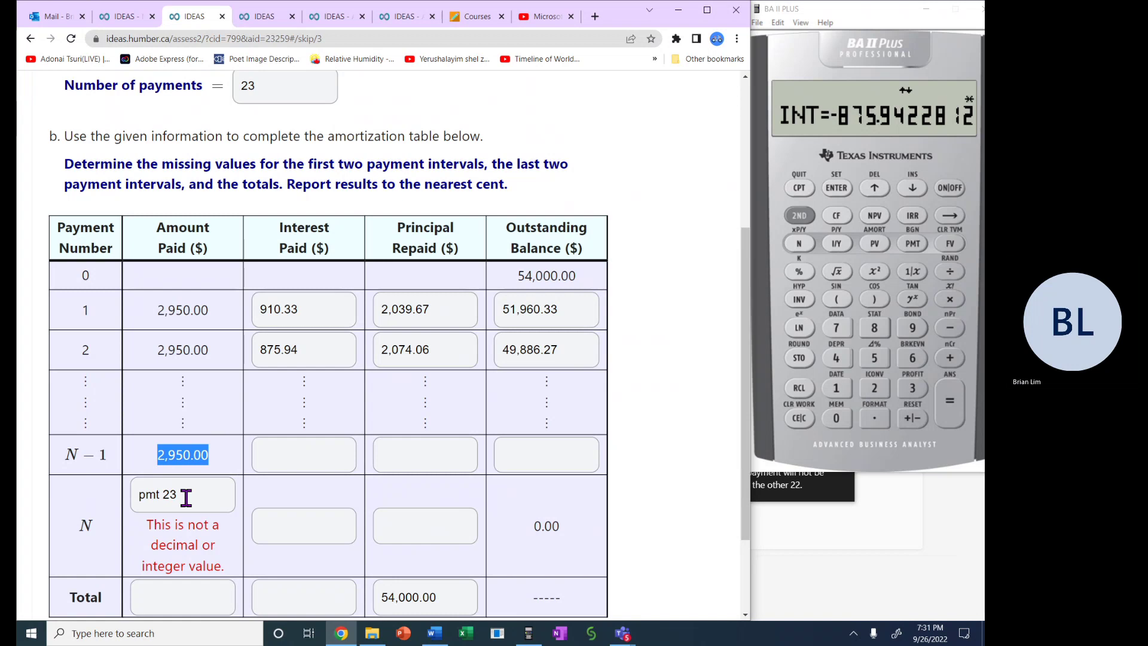
pyautogui.moveTo(186, 497); pyautogui.dragTo(132, 499)
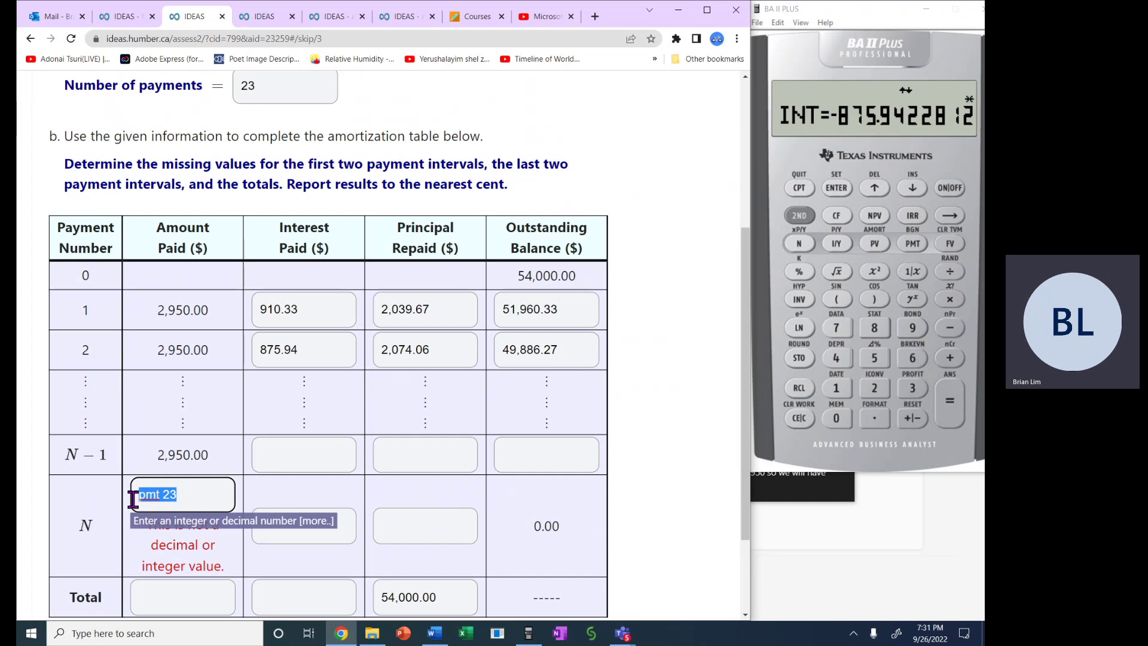
pyautogui.click(307, 454)
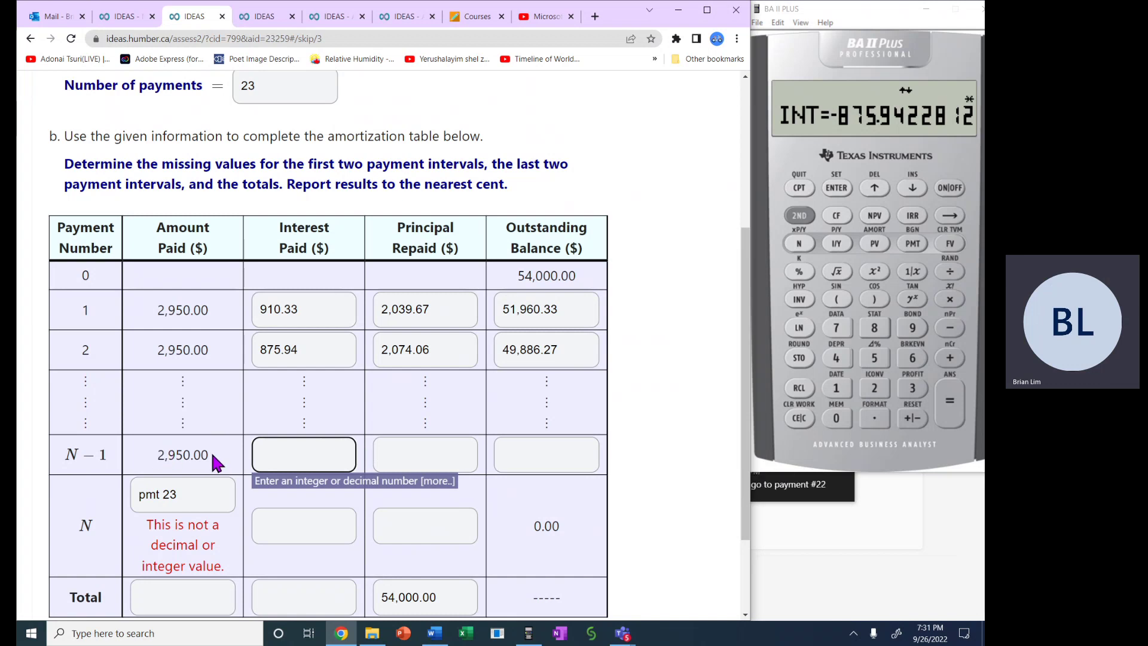
# - Change the row N note from 'pmt 23' to 'PMT 23'
pyautogui.click(158, 496)
pyautogui.press('BackSpace')
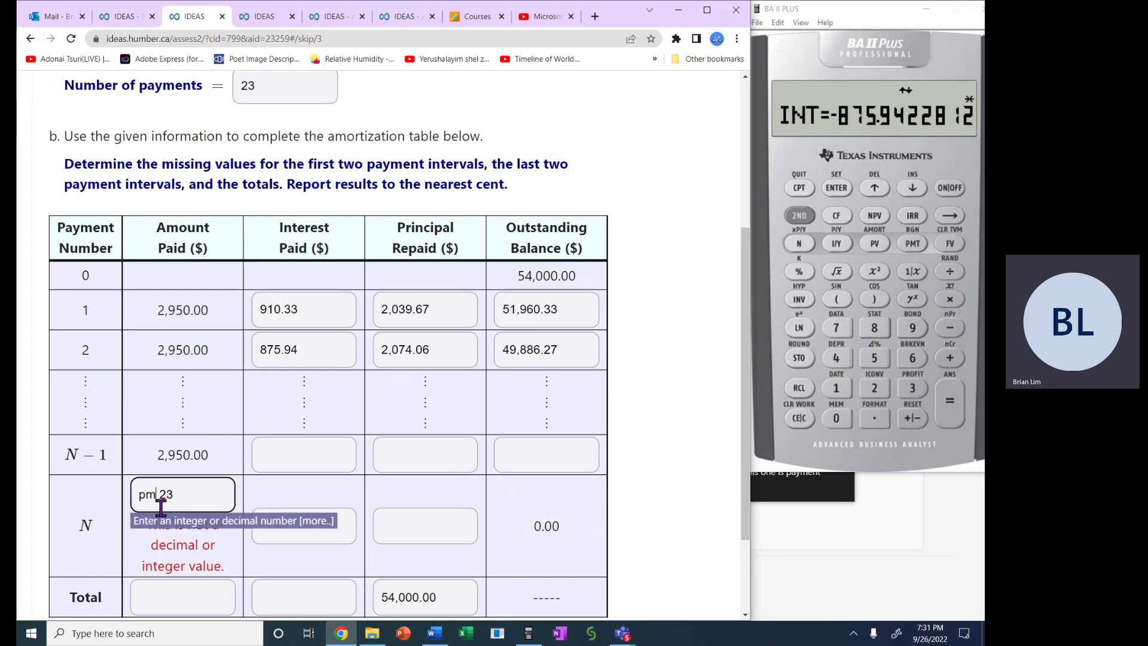
pyautogui.press('BackSpace')
pyautogui.press('BackSpace')
pyautogui.write('PMT')
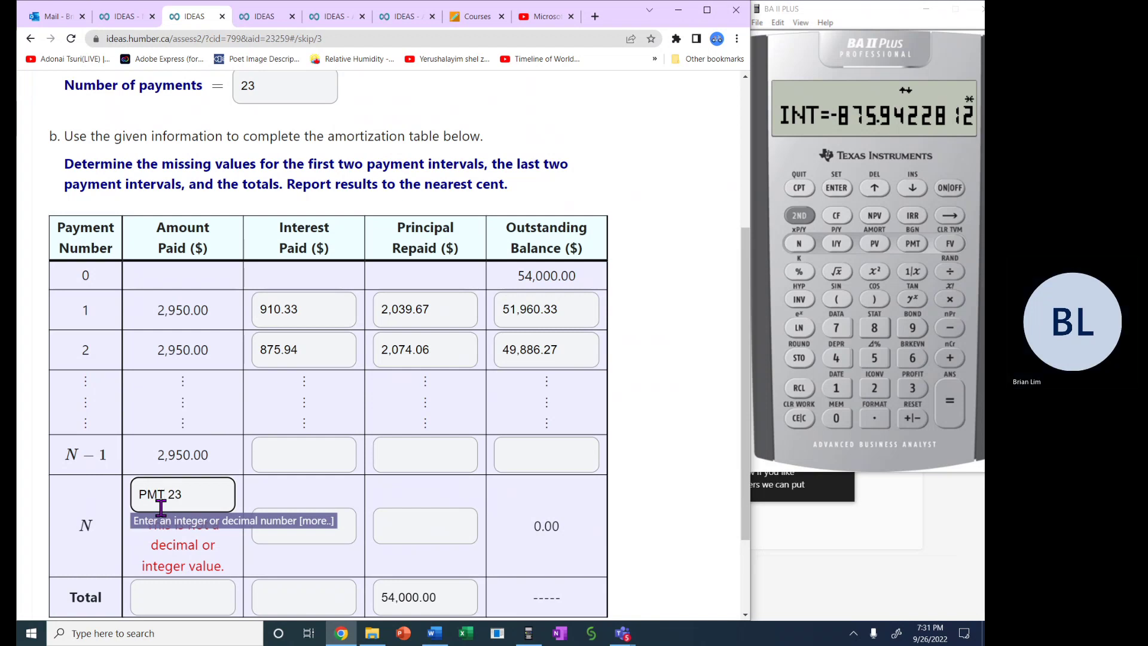
pyautogui.click(195, 492)
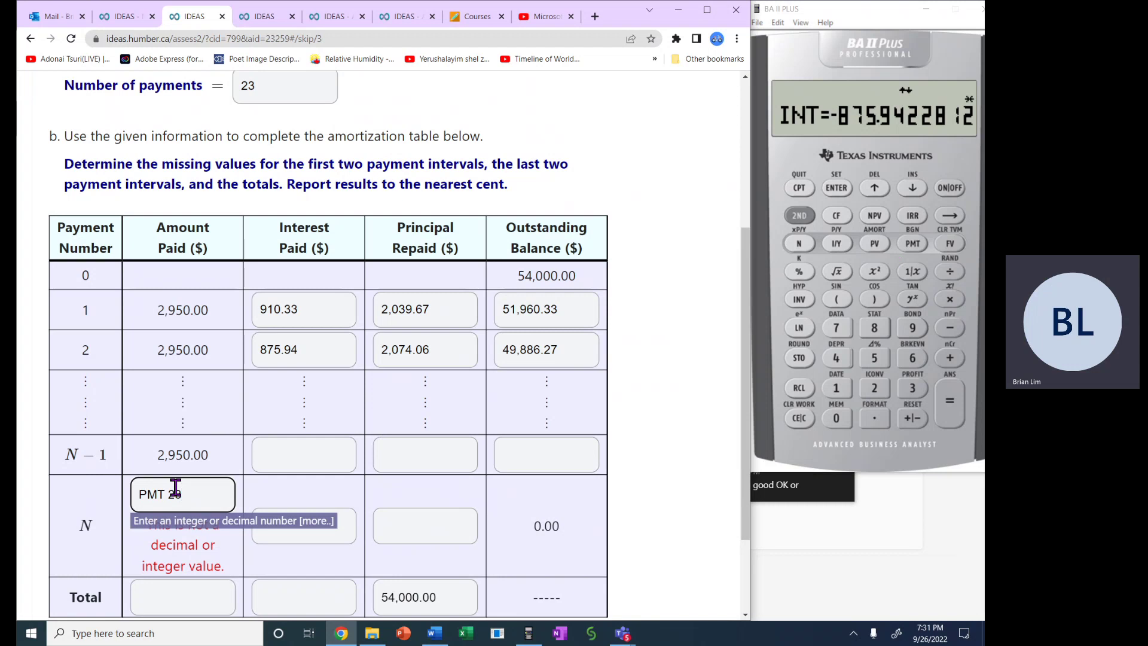
pyautogui.click(320, 502)
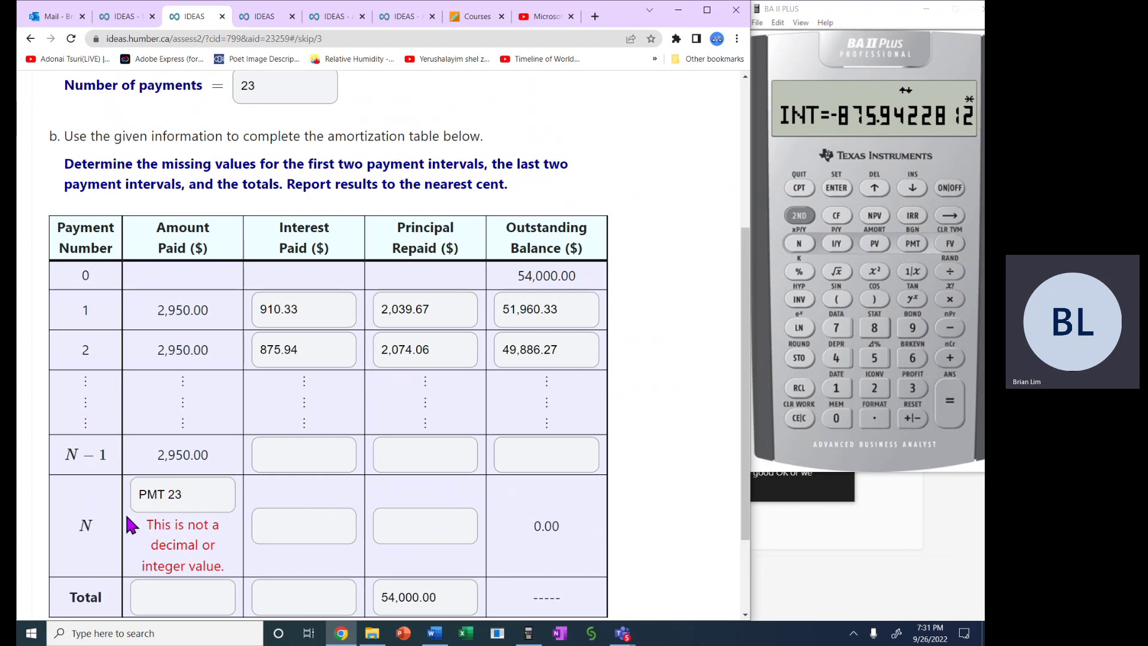
# - Rewrite the row N note as 'P1=23, P2=23'
pyautogui.click(170, 493)
pyautogui.press('BackSpace')
pyautogui.press('BackSpace')
pyautogui.press('BackSpace')
pyautogui.press('BackSpace')
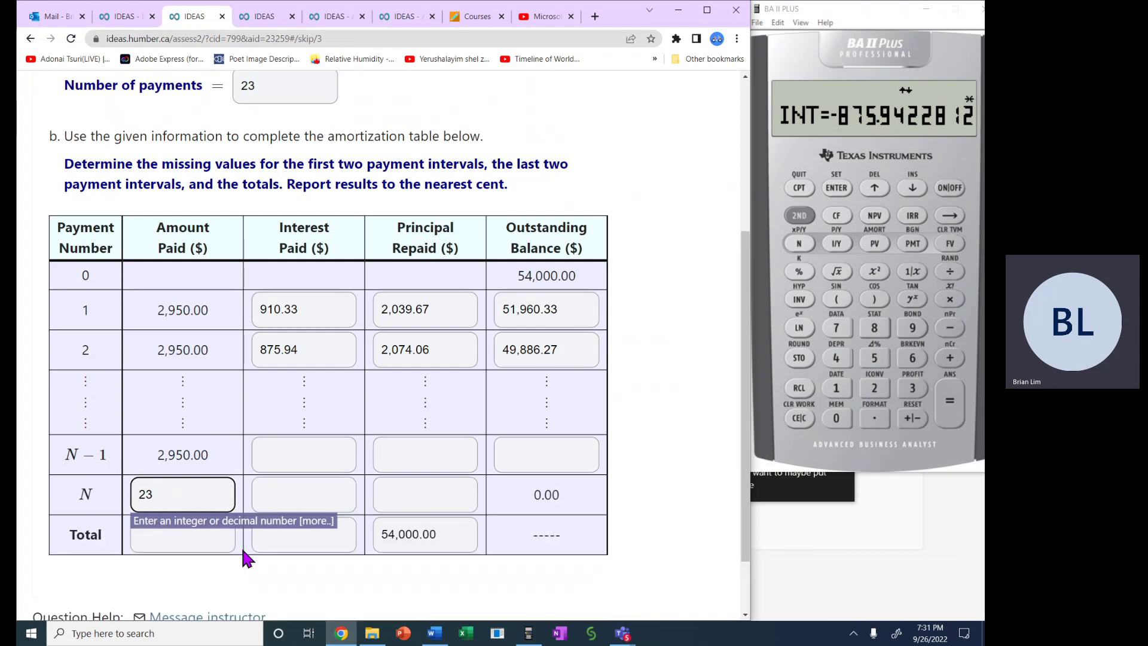
pyautogui.write('P1')
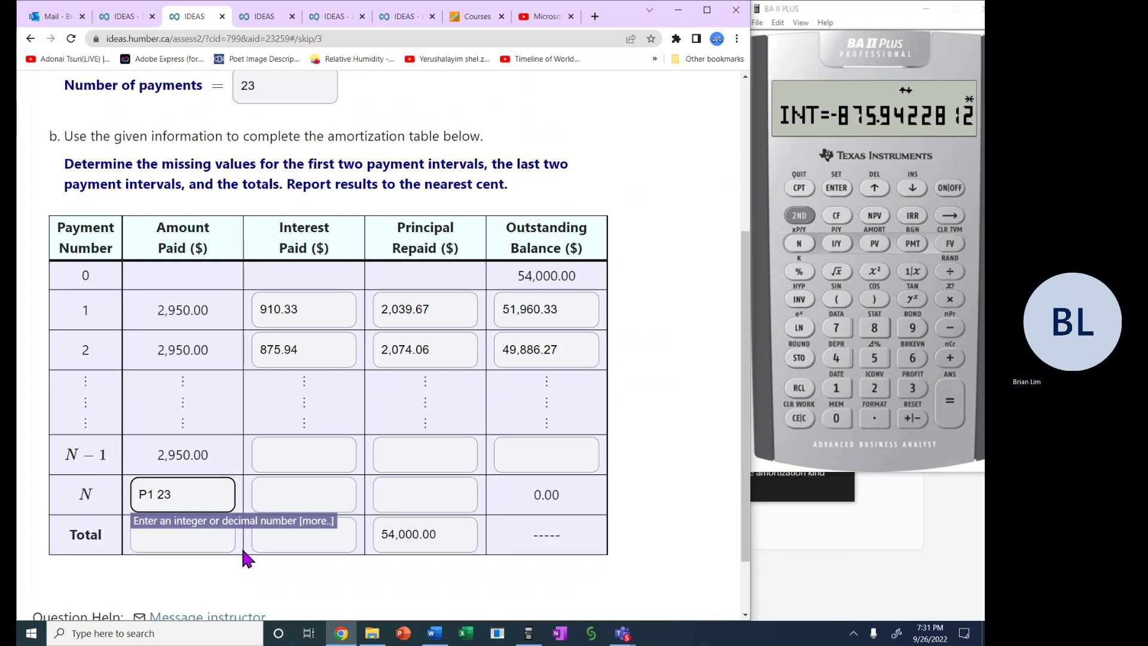
pyautogui.press('BackSpace')
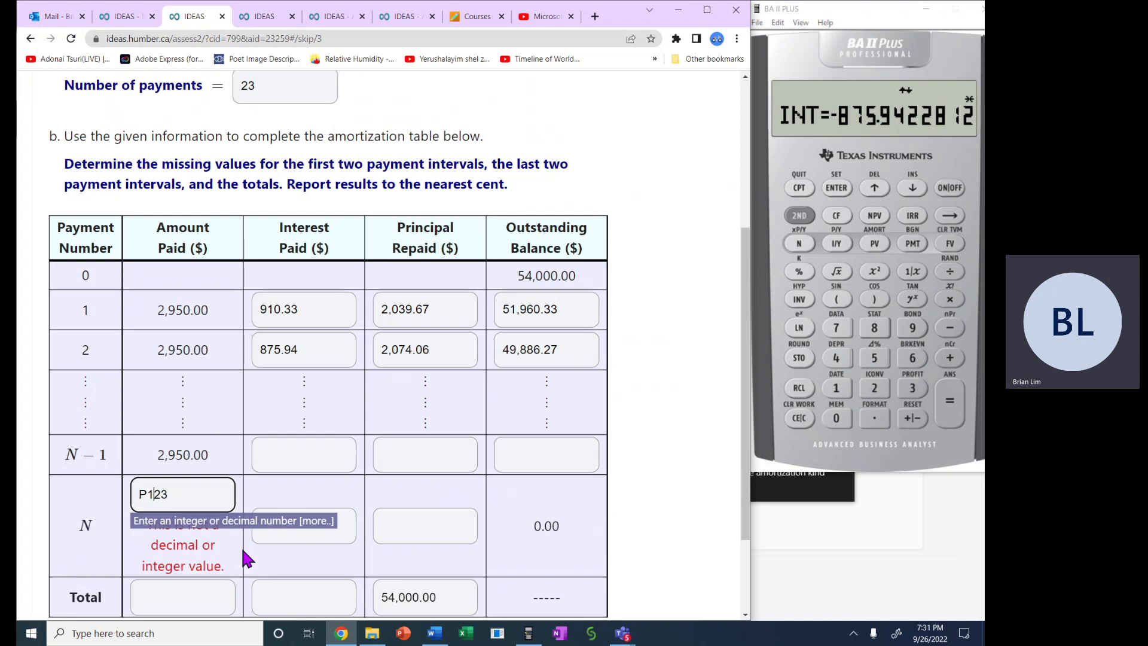
pyautogui.write('=23, P')
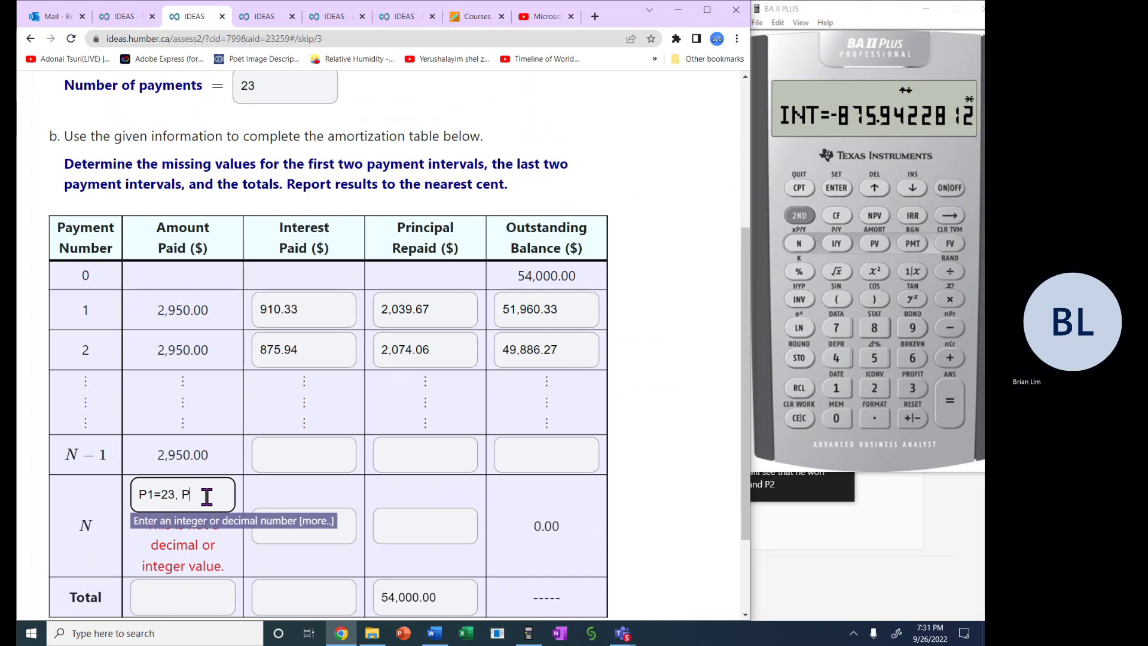
pyautogui.write('W2=23')
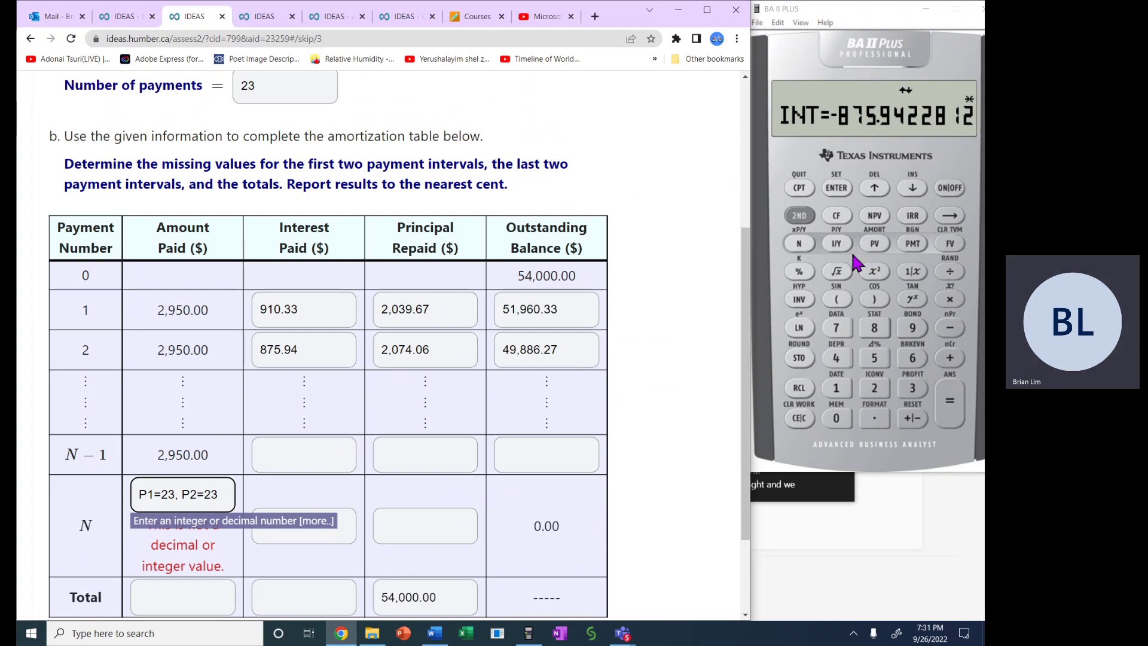
# - In the BA II Plus AMORT worksheet, set P1 and P2 to 22 and show balance 215.6466587
pyautogui.click(912, 187)
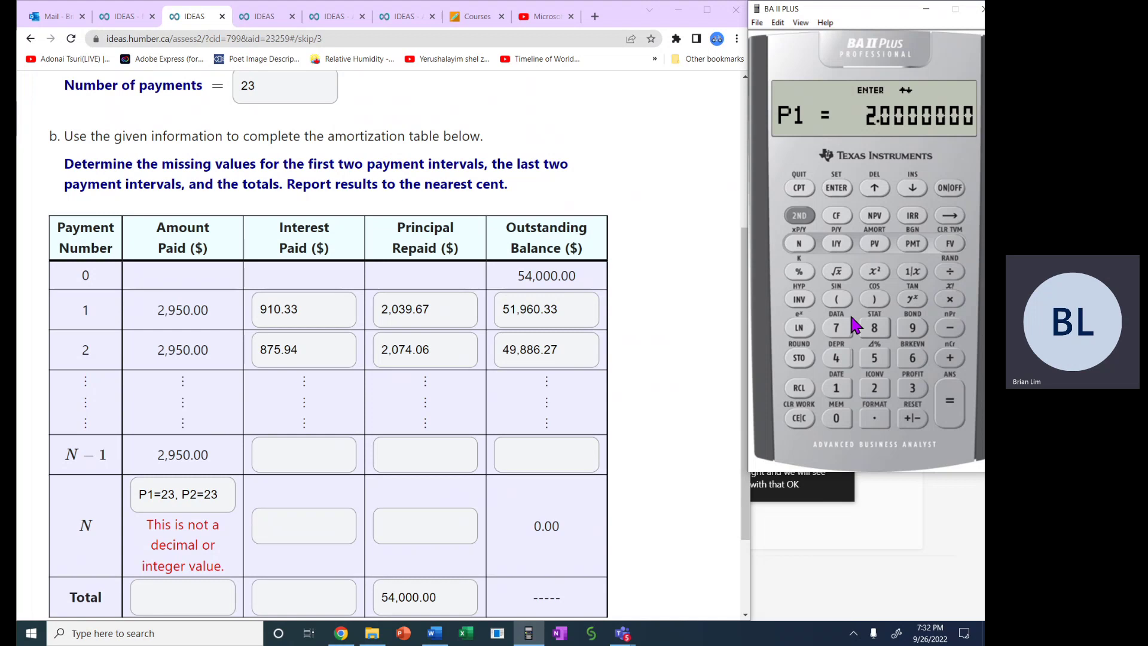
pyautogui.click(849, 388)
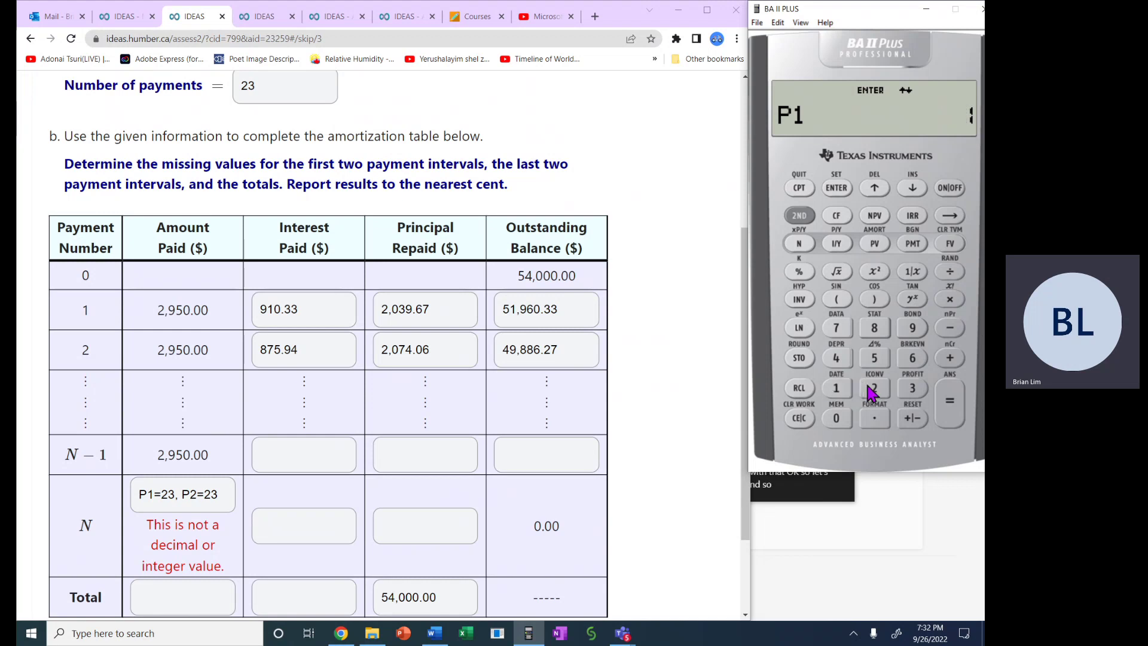
pyautogui.click(799, 418)
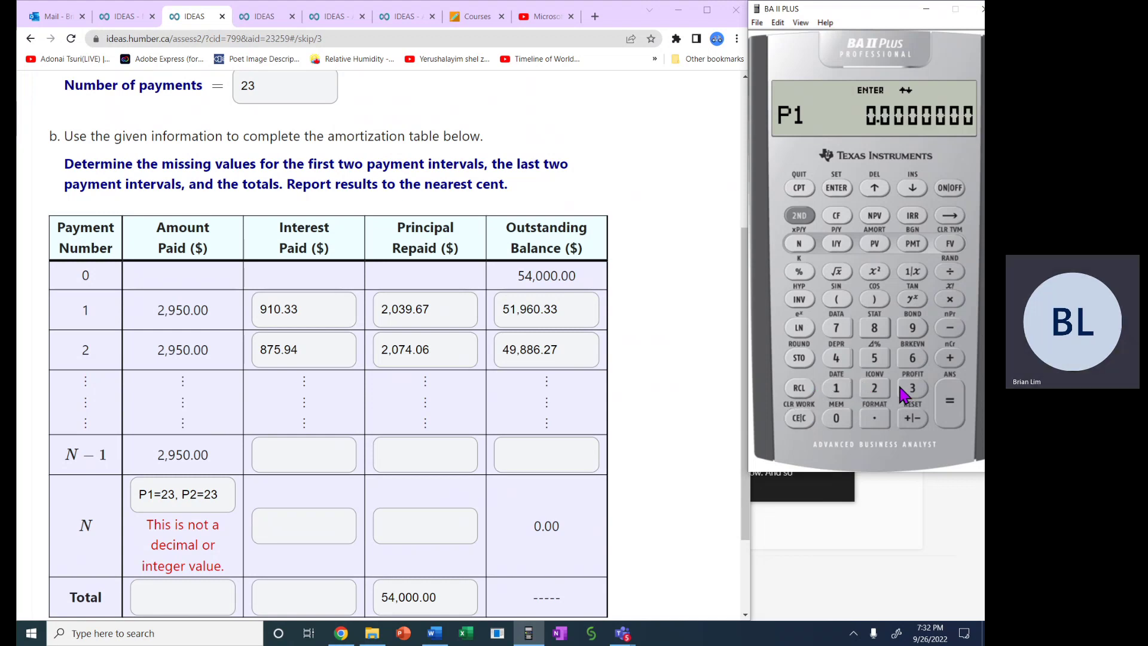
pyautogui.click(875, 386)
pyautogui.click(876, 385)
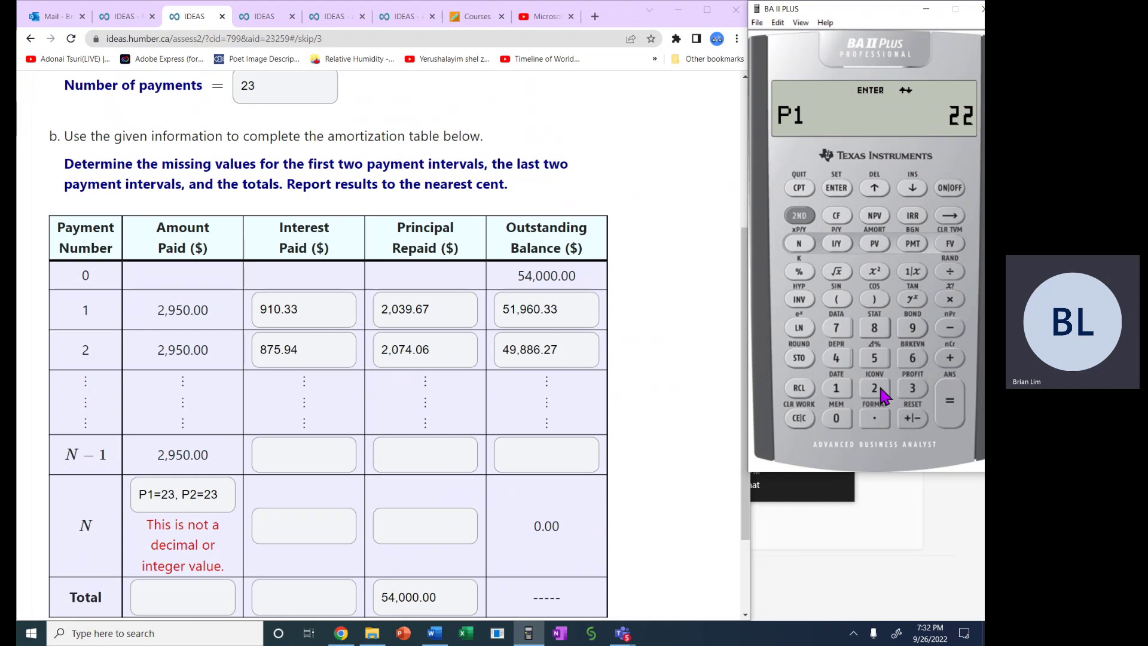
pyautogui.click(841, 190)
pyautogui.click(912, 189)
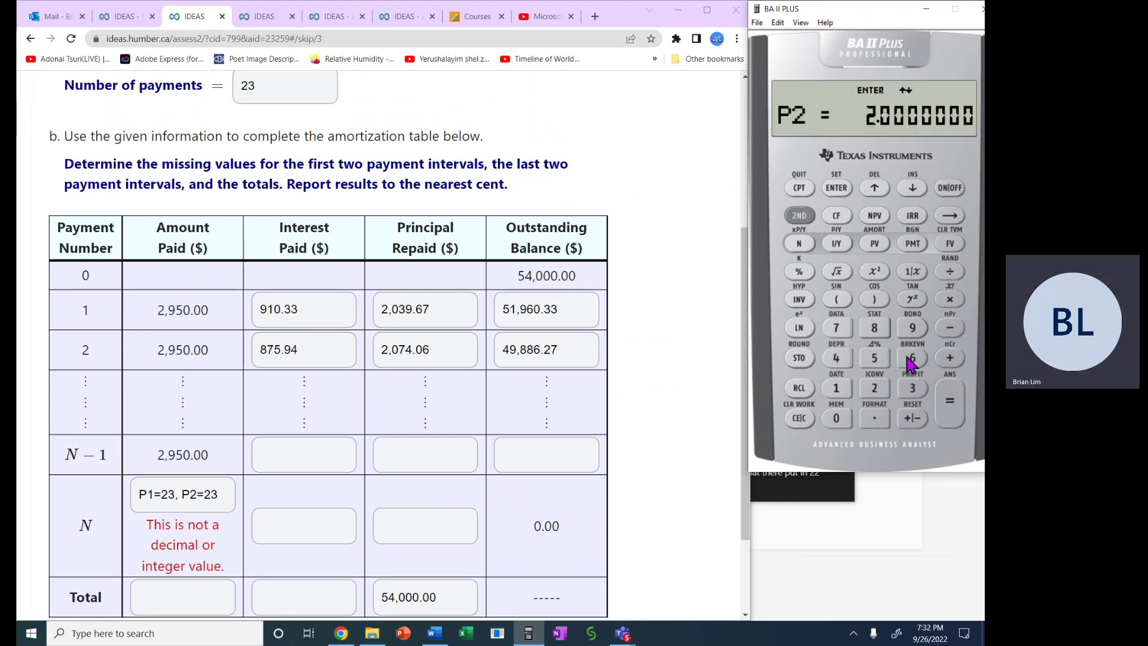
pyautogui.click(873, 394)
pyautogui.click(873, 395)
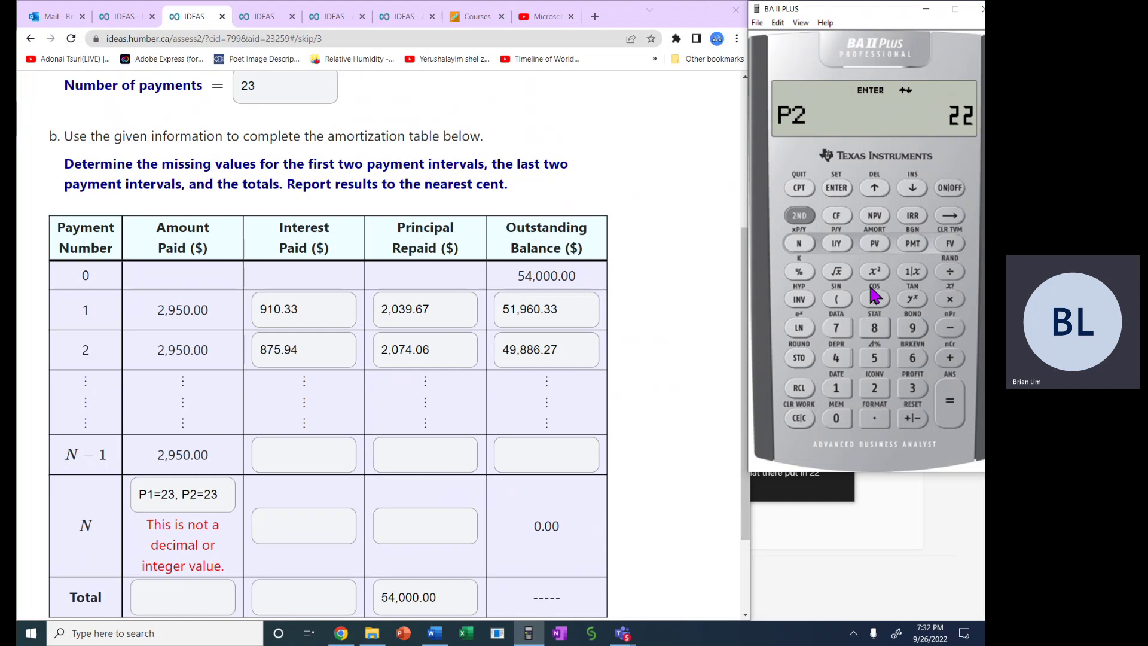
pyautogui.click(837, 189)
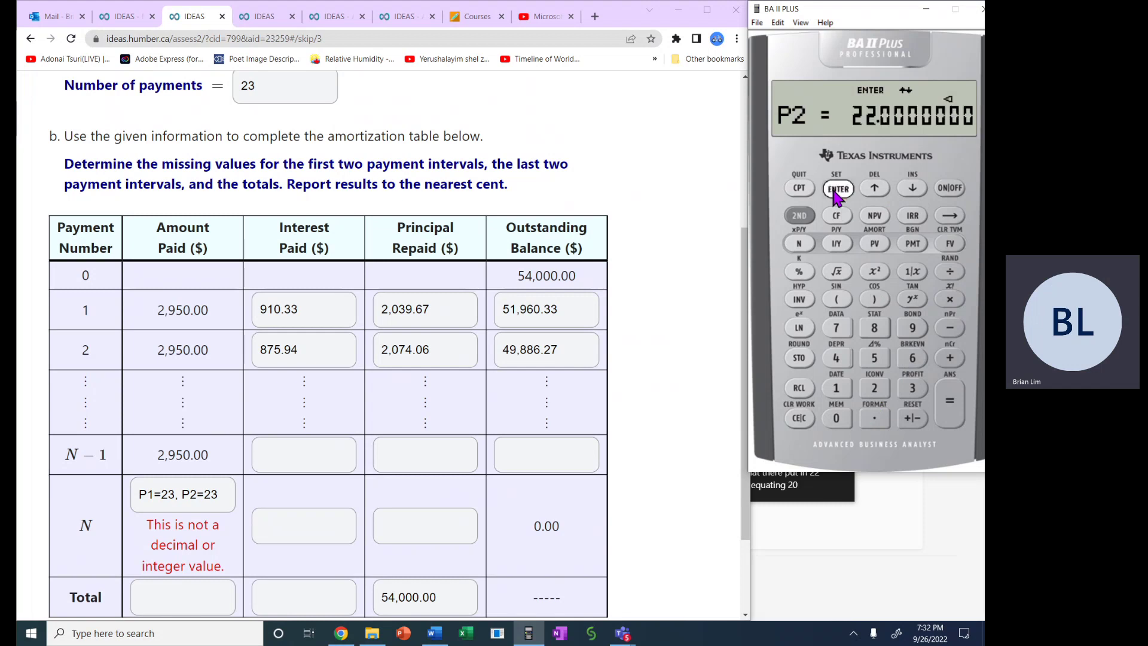
pyautogui.click(912, 188)
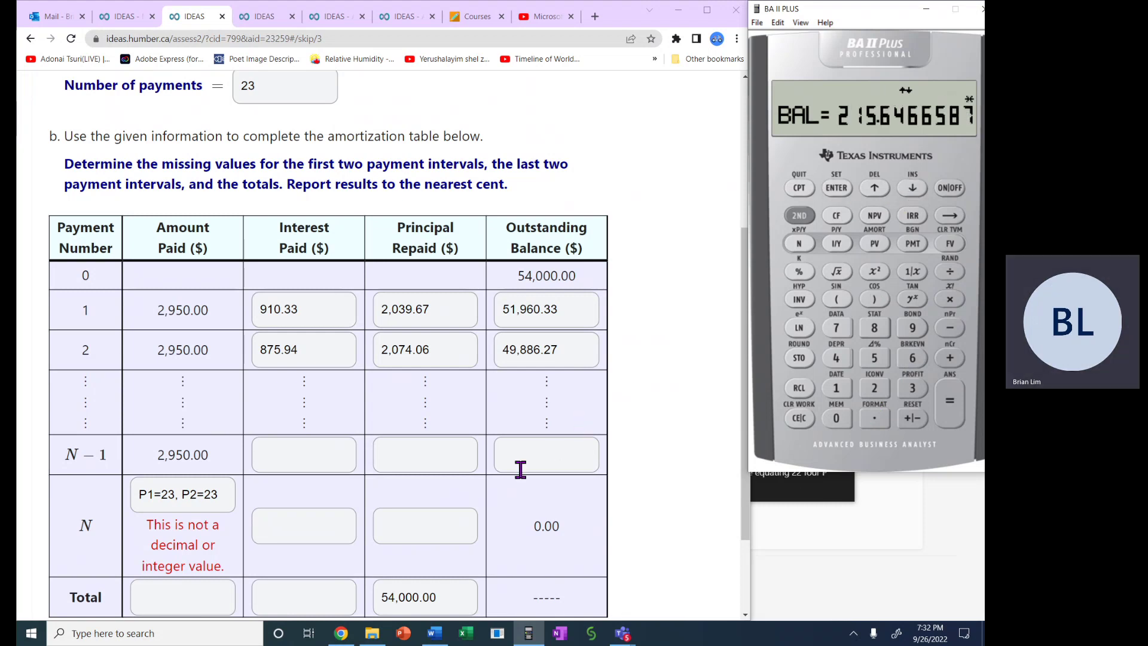
pyautogui.click(539, 457)
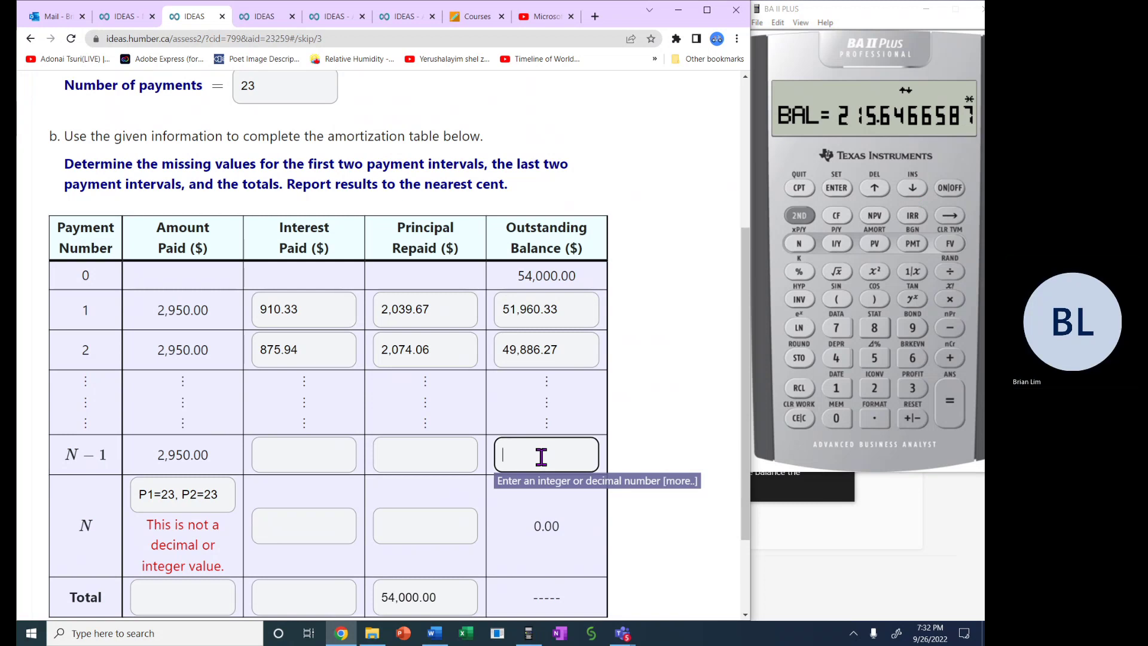
# - Fill row N−1 with balance 215.65, principal repaid 2,897.52 and interest paid 52.48
pyautogui.write('215.6')
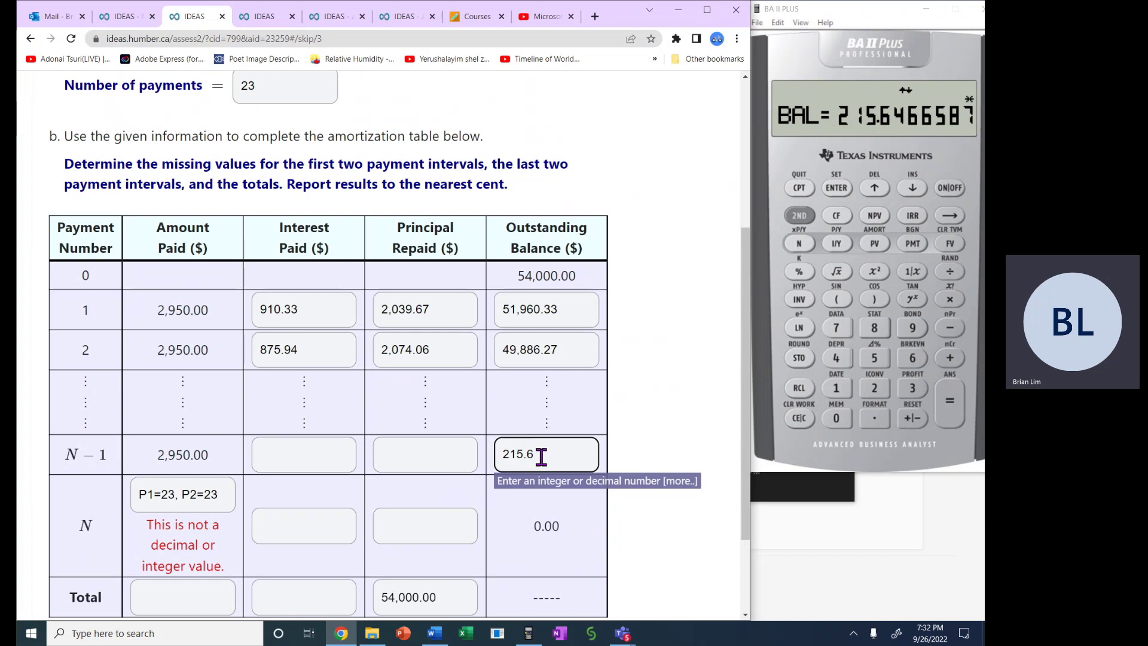
pyautogui.write('5')
pyautogui.click(914, 187)
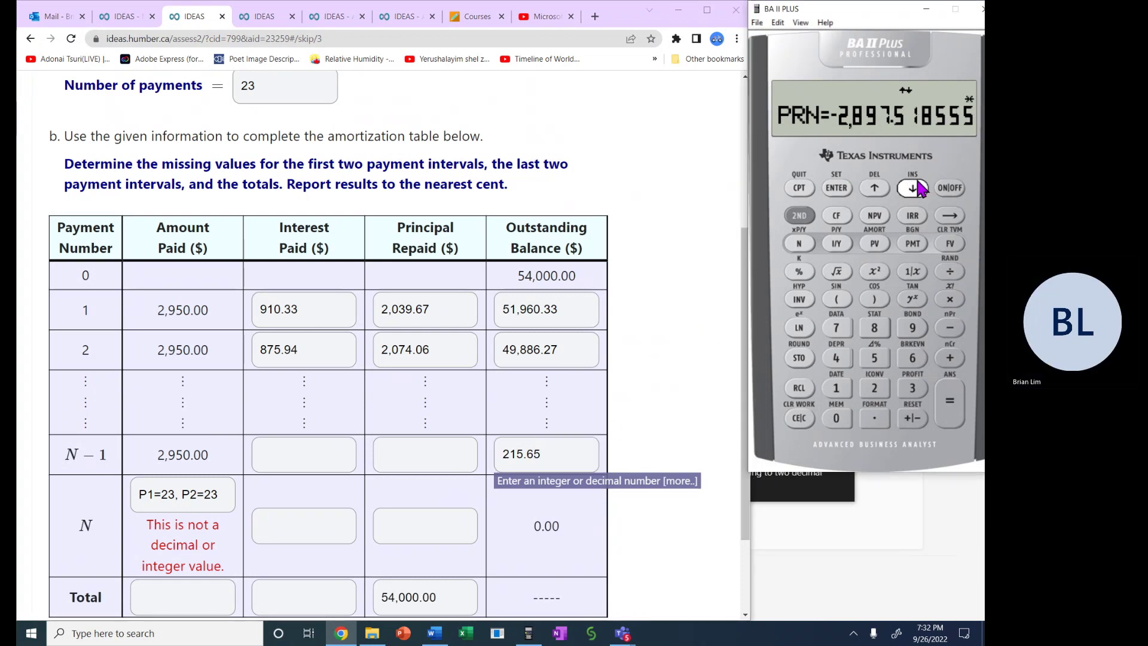
pyautogui.click(443, 460)
pyautogui.write('2')
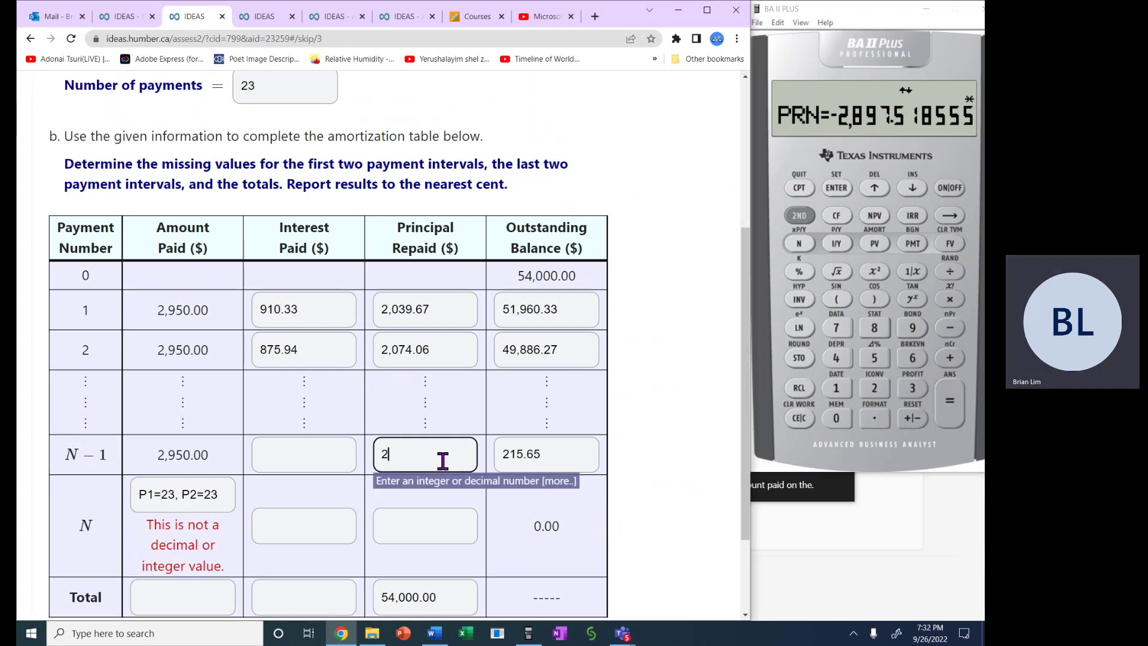
pyautogui.write(',897.52')
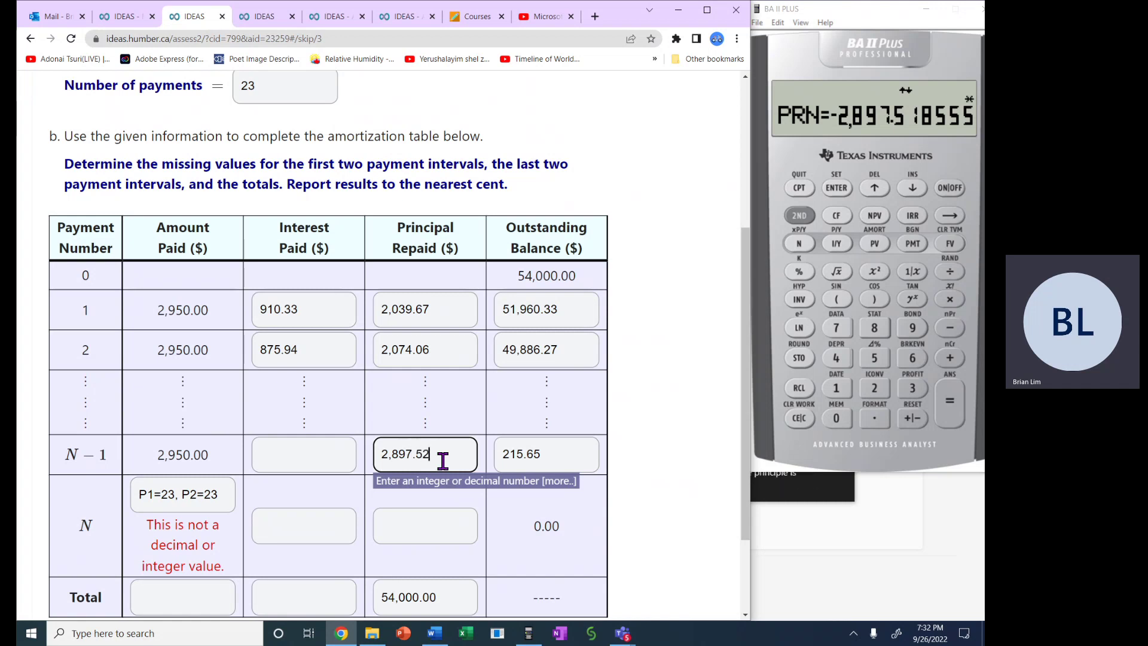
pyautogui.click(915, 189)
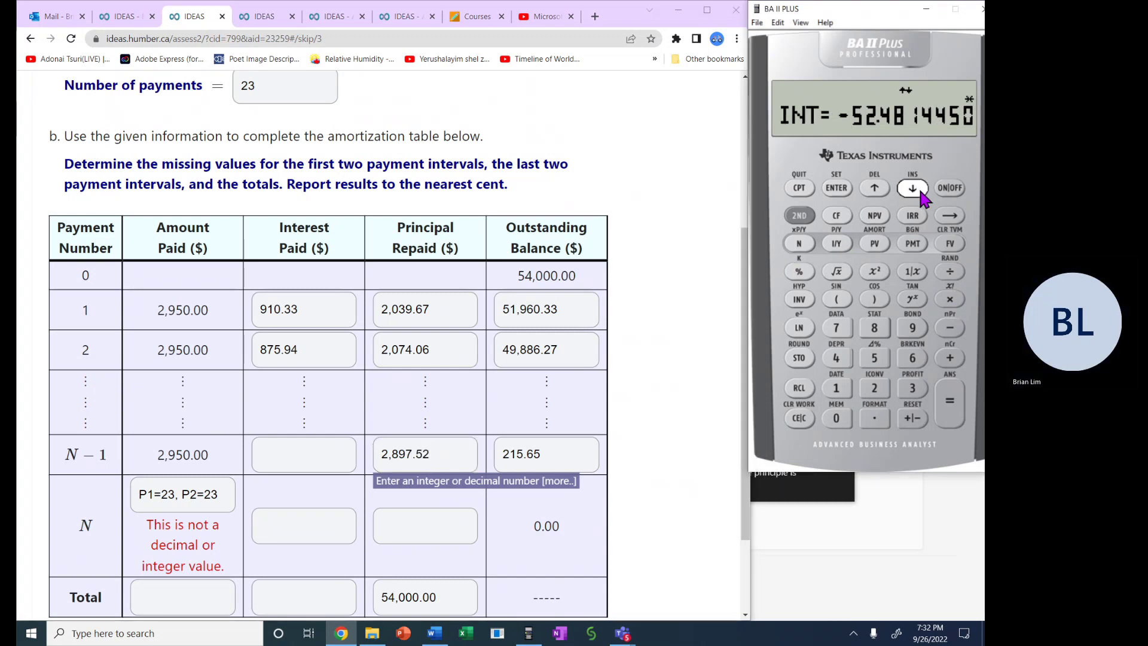
pyautogui.click(307, 456)
pyautogui.write('52')
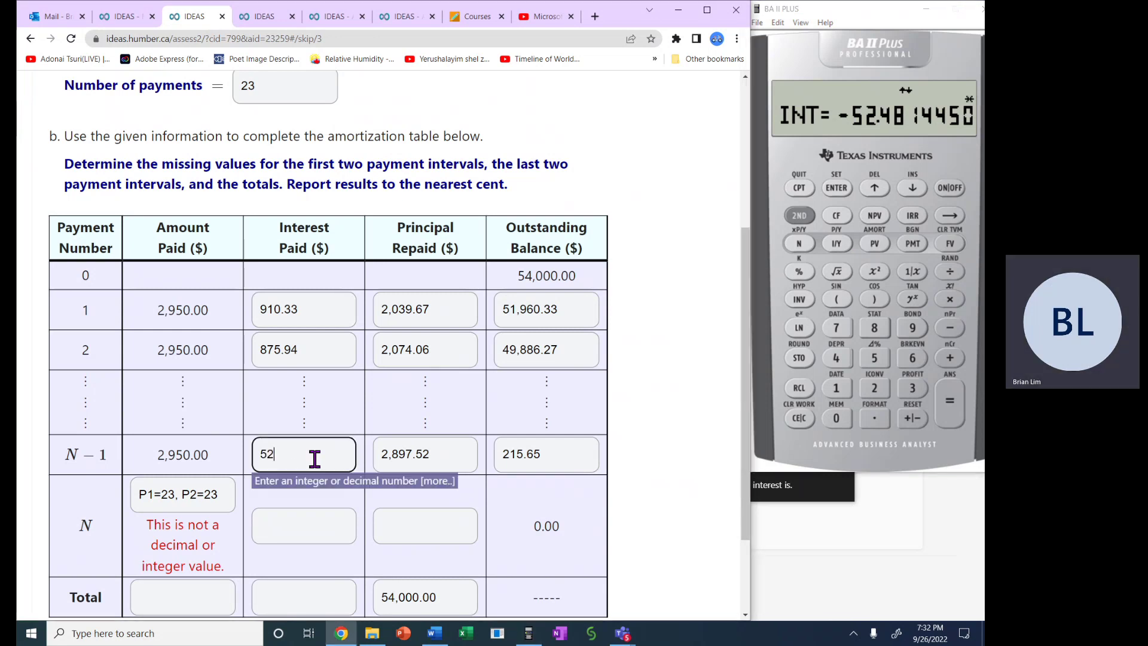
pyautogui.write('.48')
pyautogui.moveTo(450, 454); pyautogui.dragTo(239, 460)
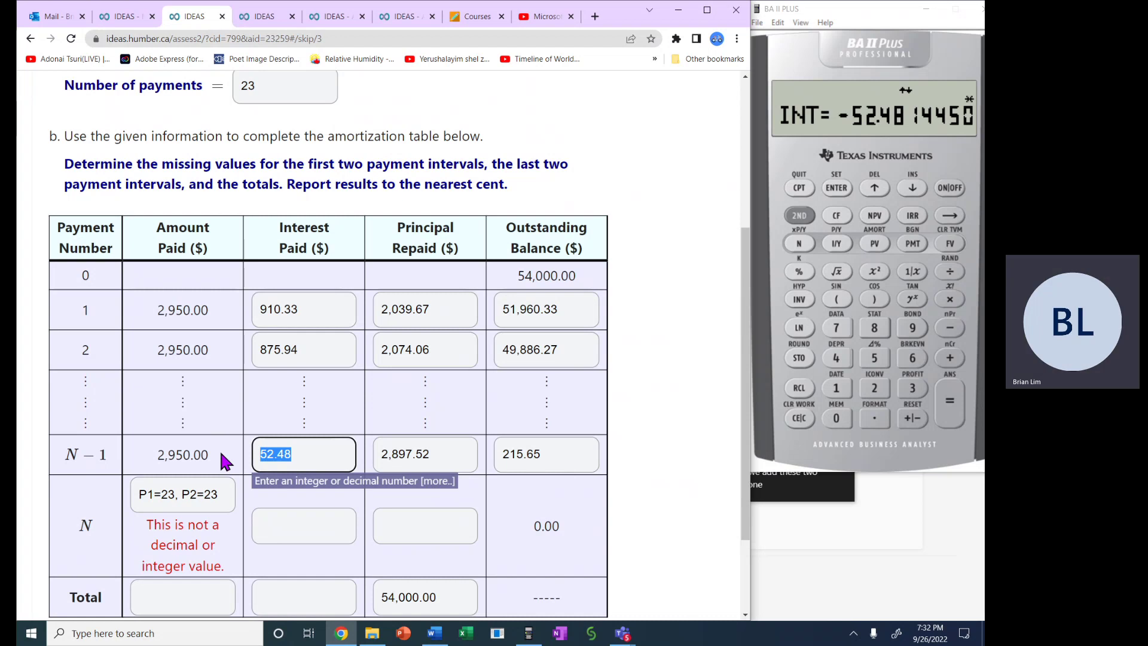
pyautogui.click(217, 451)
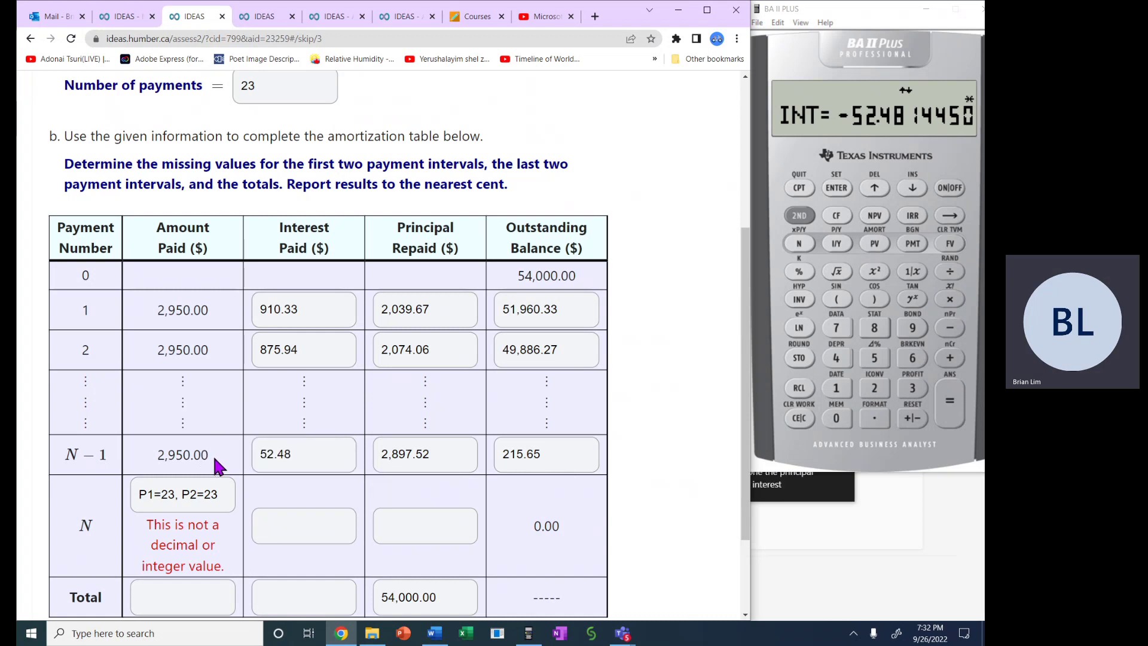
pyautogui.moveTo(213, 454); pyautogui.dragTo(155, 454)
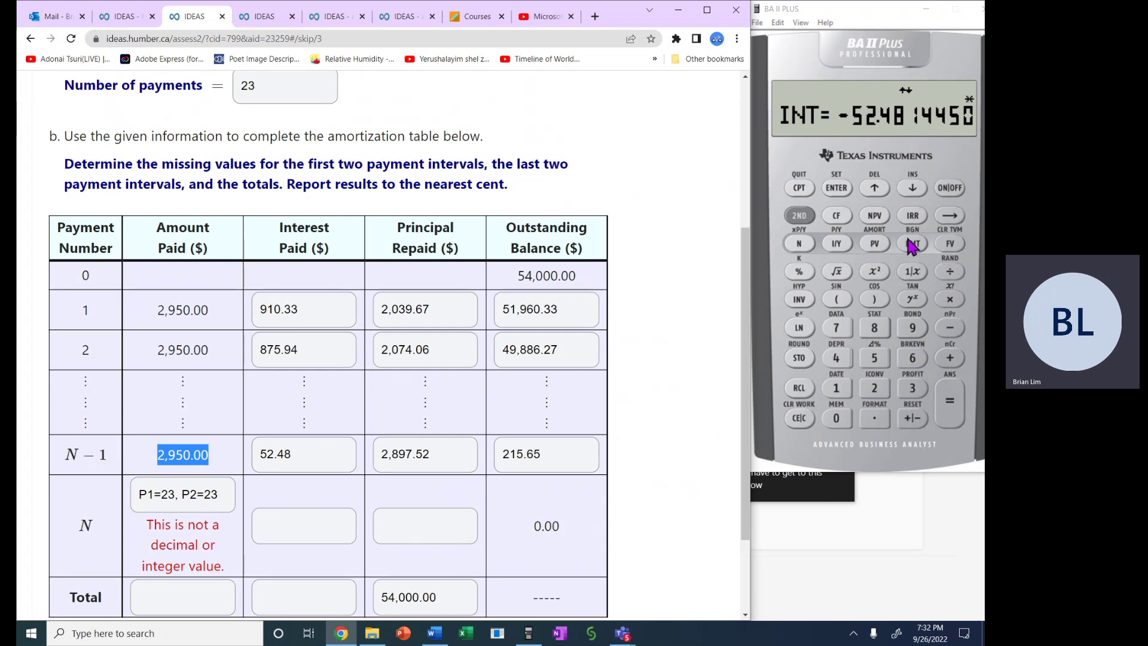
# - Set the amortization range to P1=23, P2=23 and show balance −2,730.72
pyautogui.click(913, 190)
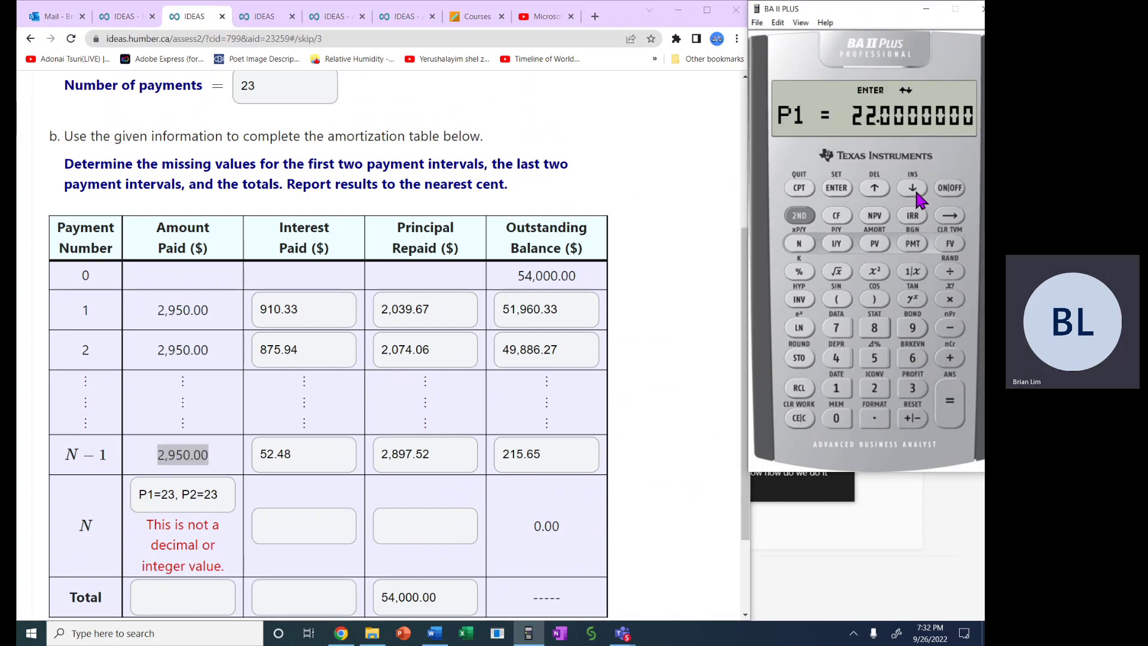
pyautogui.click(884, 390)
pyautogui.click(911, 389)
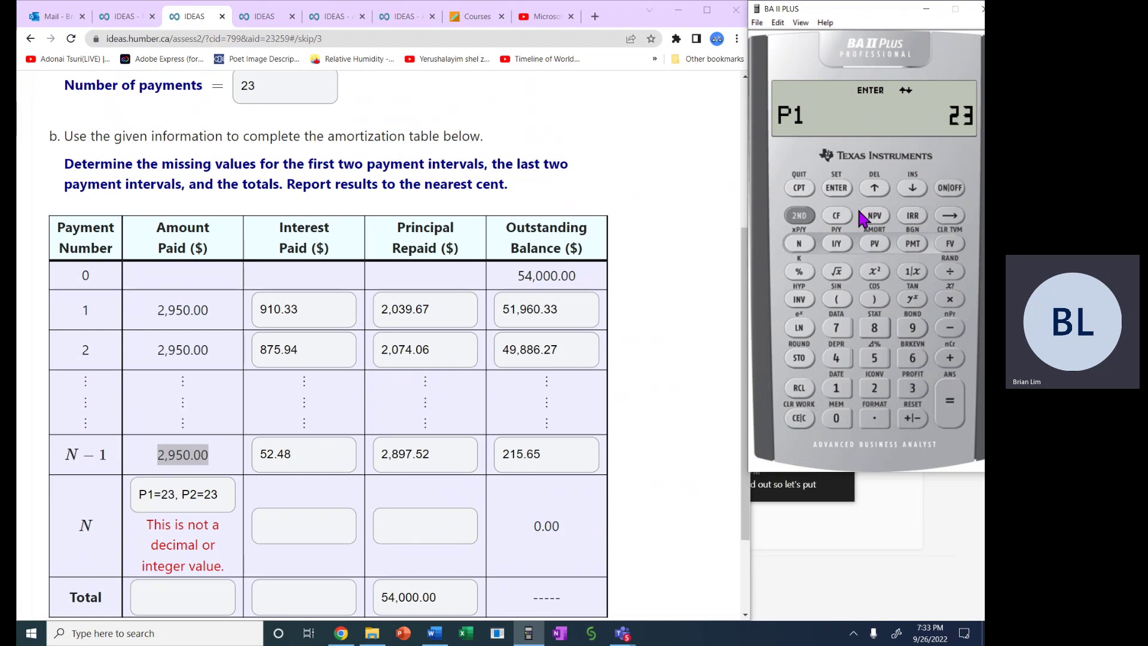
pyautogui.click(836, 189)
pyautogui.click(910, 189)
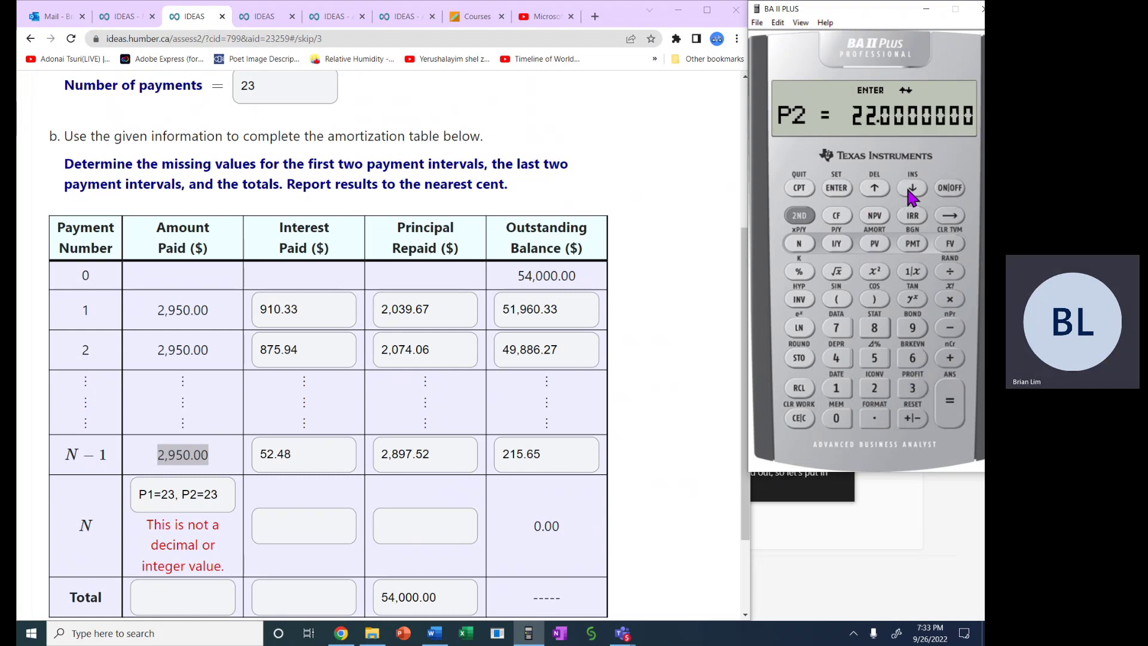
pyautogui.click(876, 389)
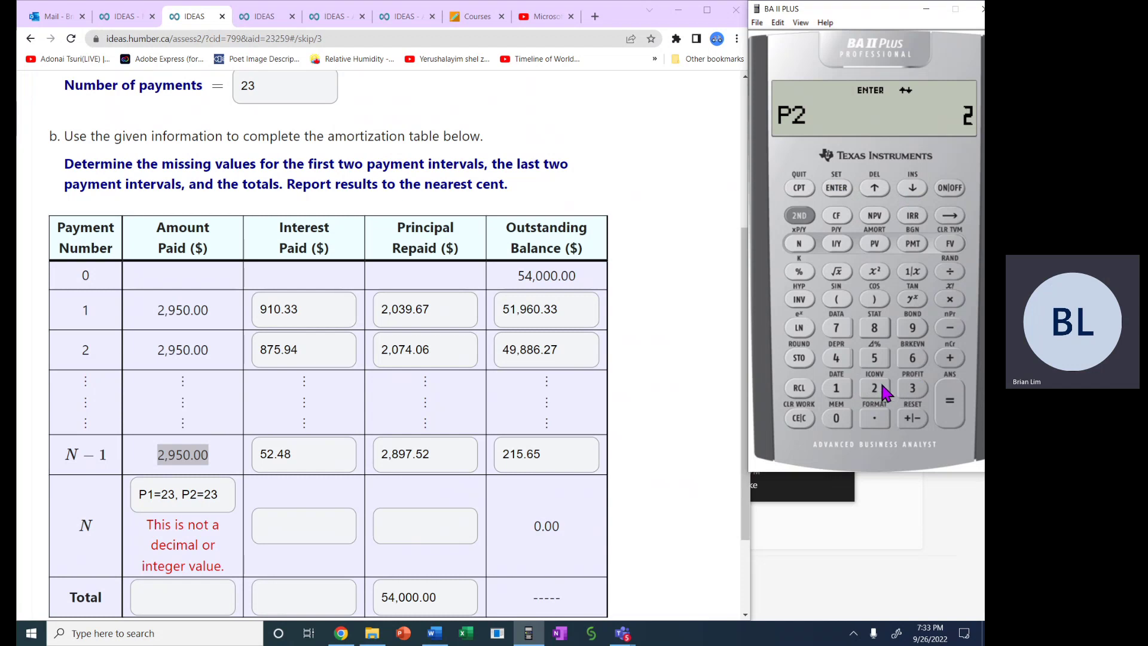
pyautogui.click(913, 389)
pyautogui.click(836, 189)
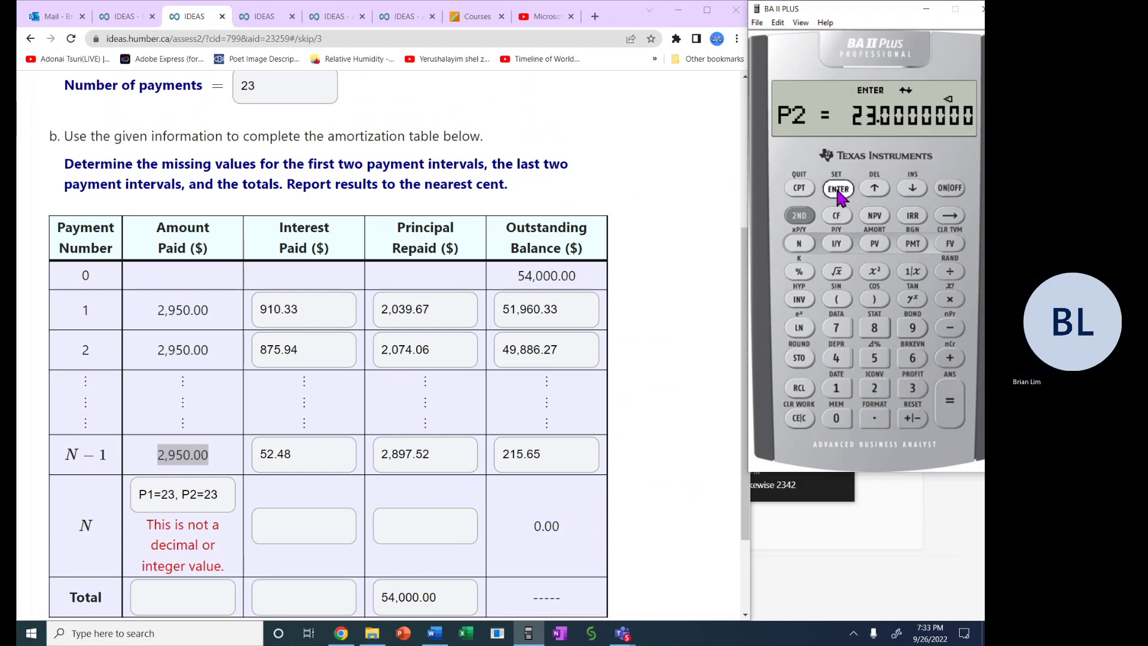
pyautogui.click(912, 189)
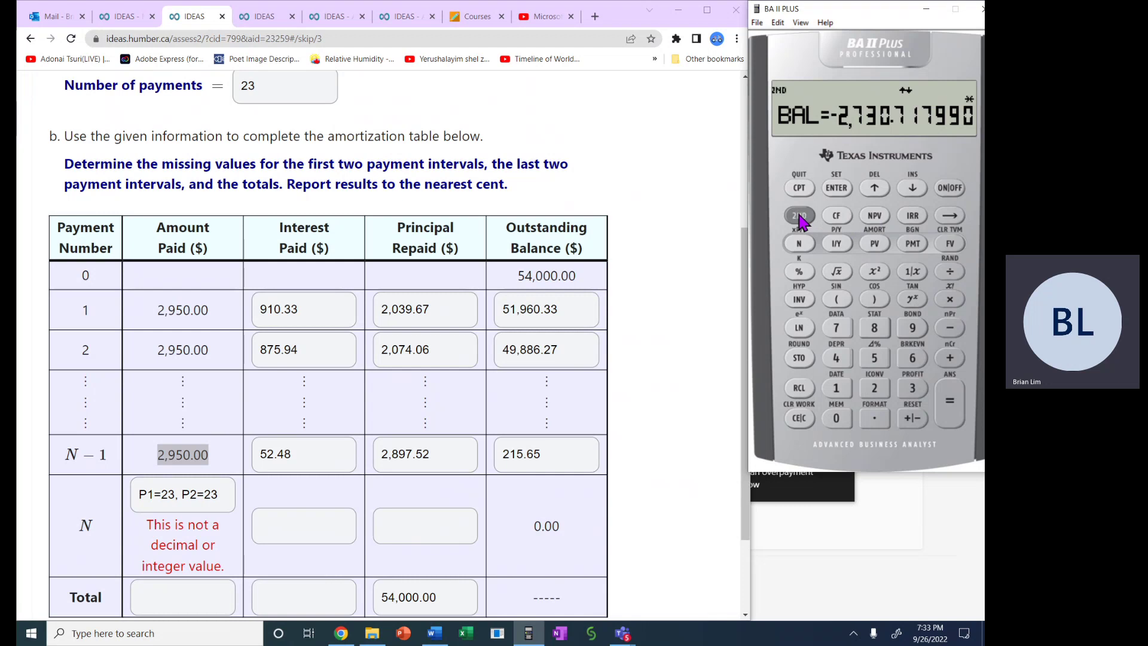
# - Quit the worksheet and recall N, showing 22.0737605
pyautogui.click(799, 186)
pyautogui.click(799, 388)
pyautogui.click(800, 244)
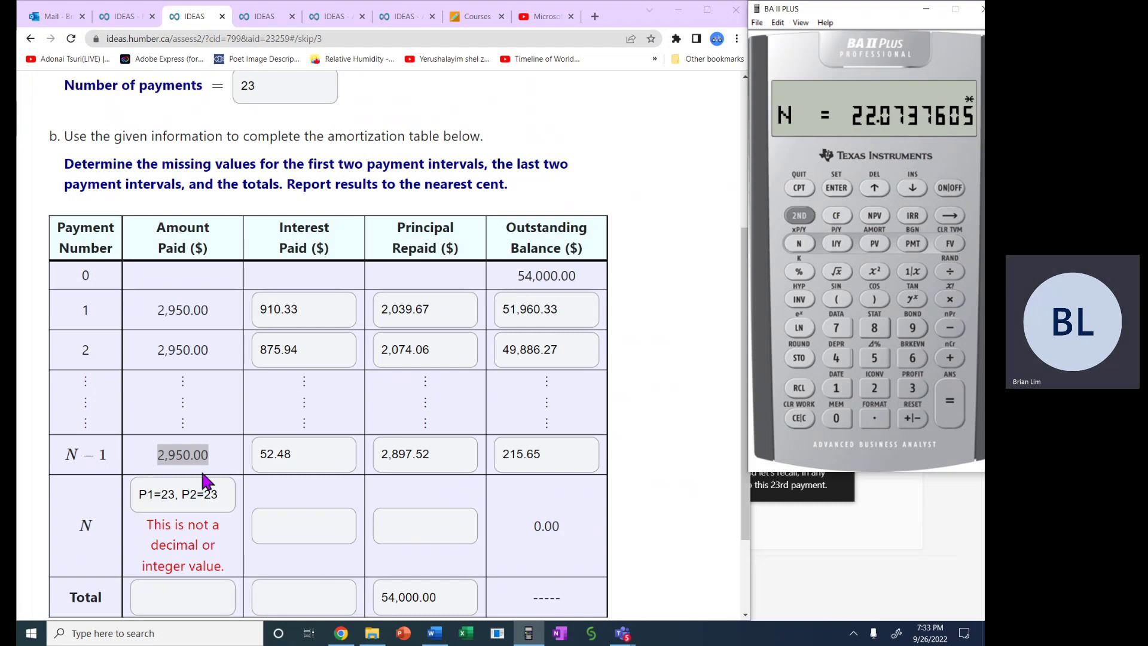
# - Recheck payment 23's −2,730.72 balance in AMORT, then quit to a cleared 0.0000000 display
pyautogui.click(218, 466)
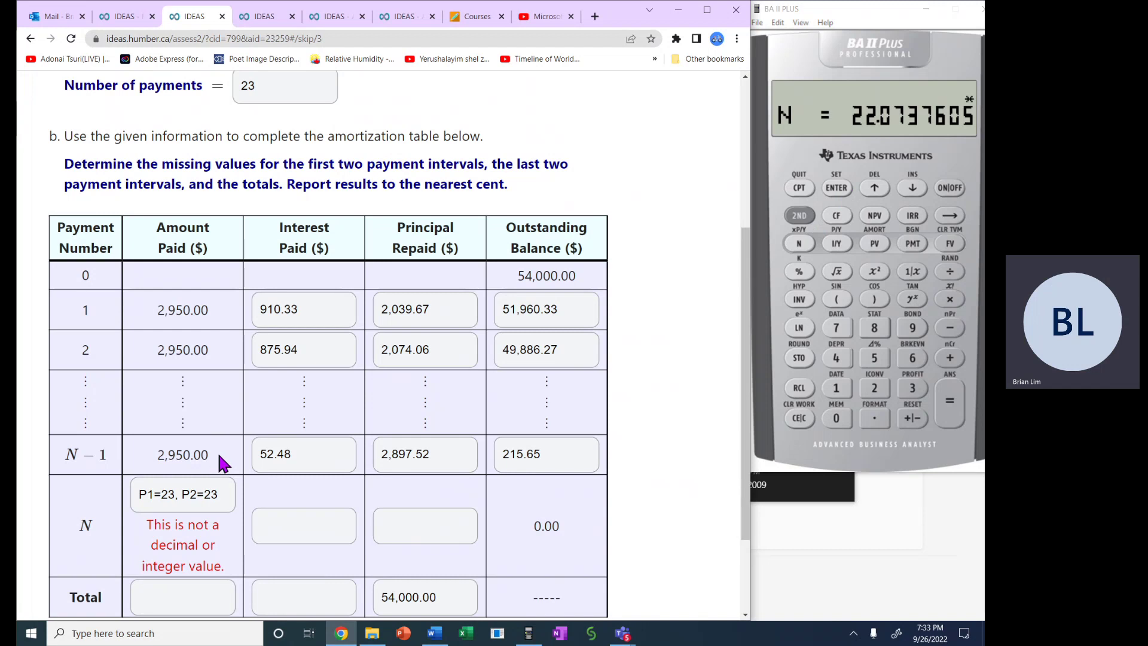
pyautogui.click(806, 219)
pyautogui.click(877, 236)
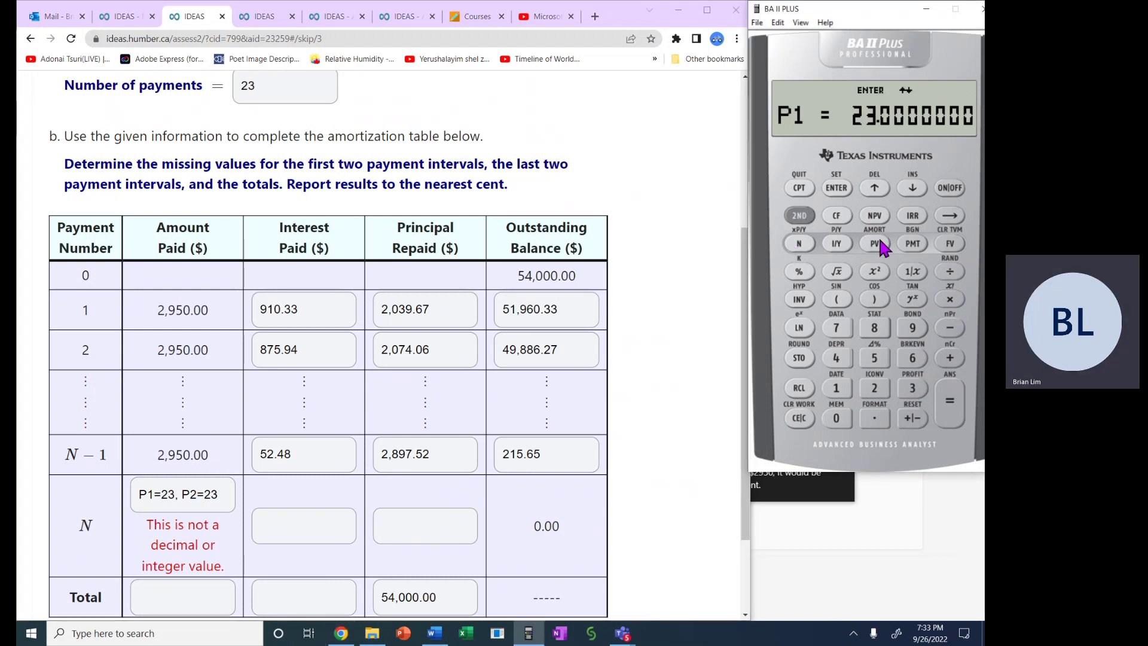
pyautogui.click(912, 191)
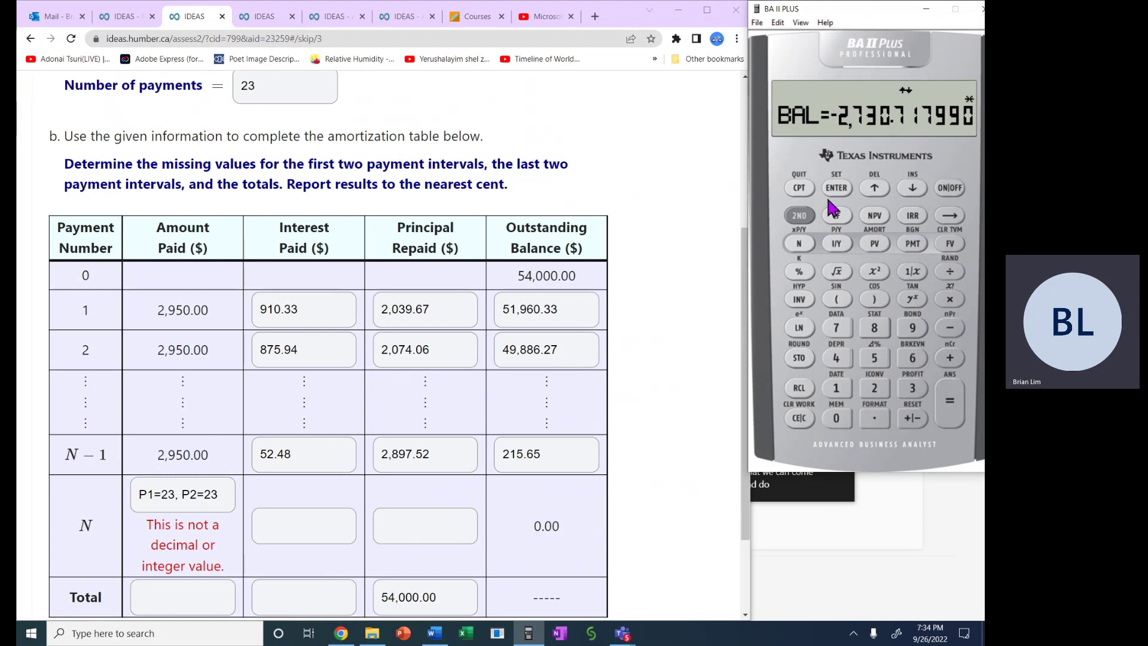
pyautogui.click(799, 215)
pyautogui.click(804, 189)
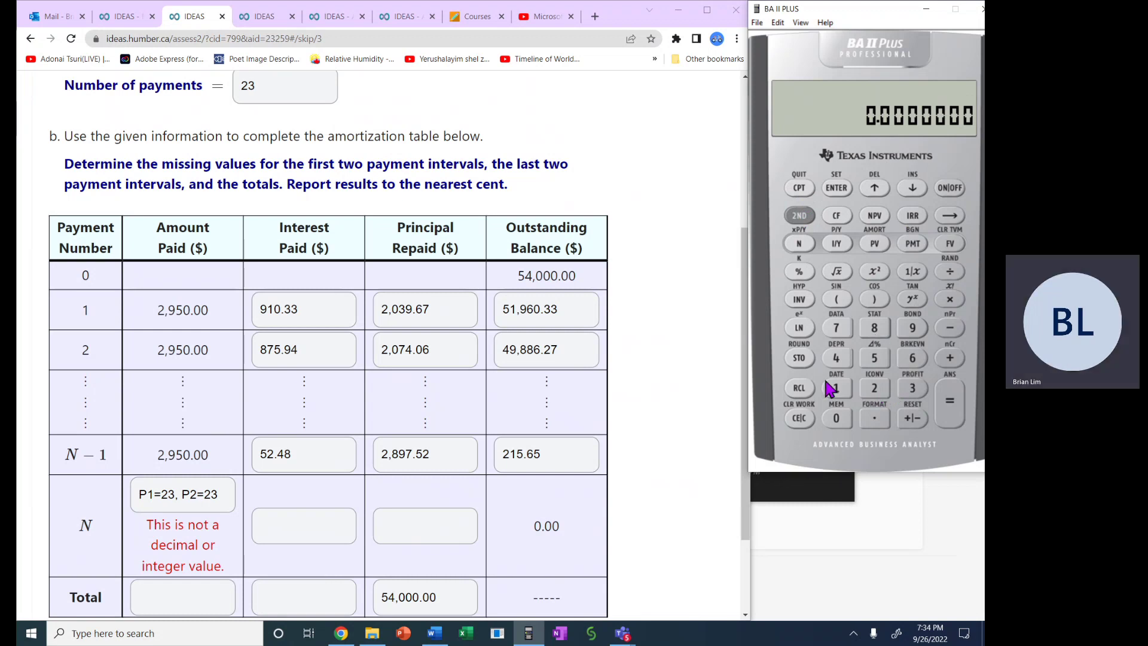
# - Recall the 2,950 payment as positive, then review payment 23's principal 2,946.36 and balance −2,730.72
pyautogui.click(911, 243)
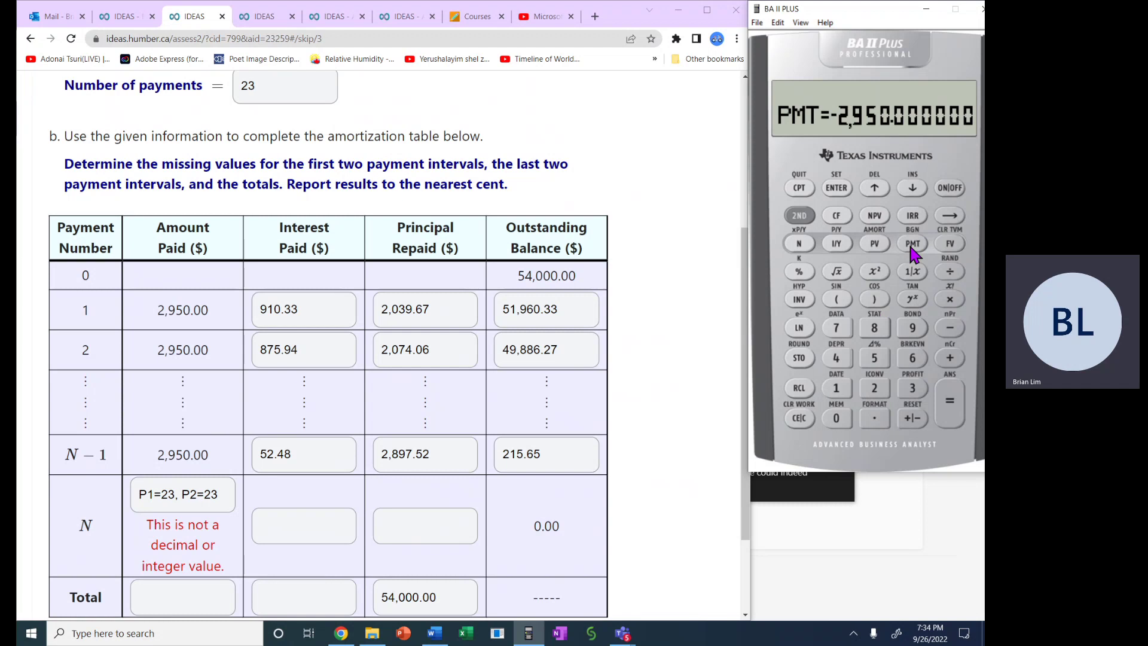
pyautogui.click(919, 420)
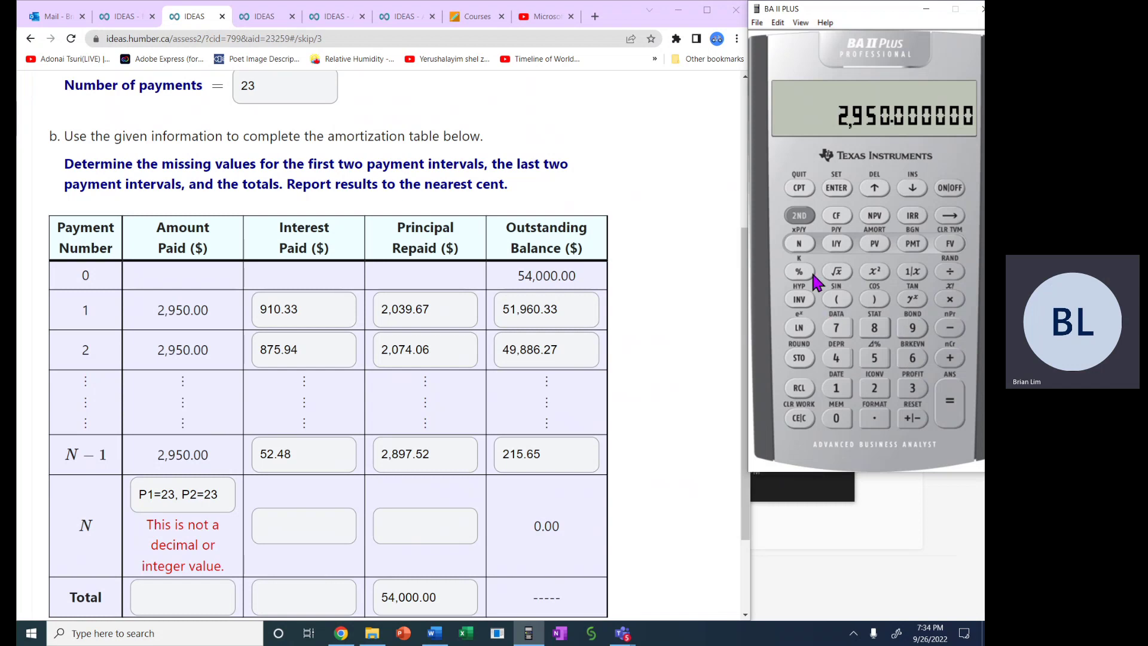
pyautogui.click(799, 218)
pyautogui.click(874, 239)
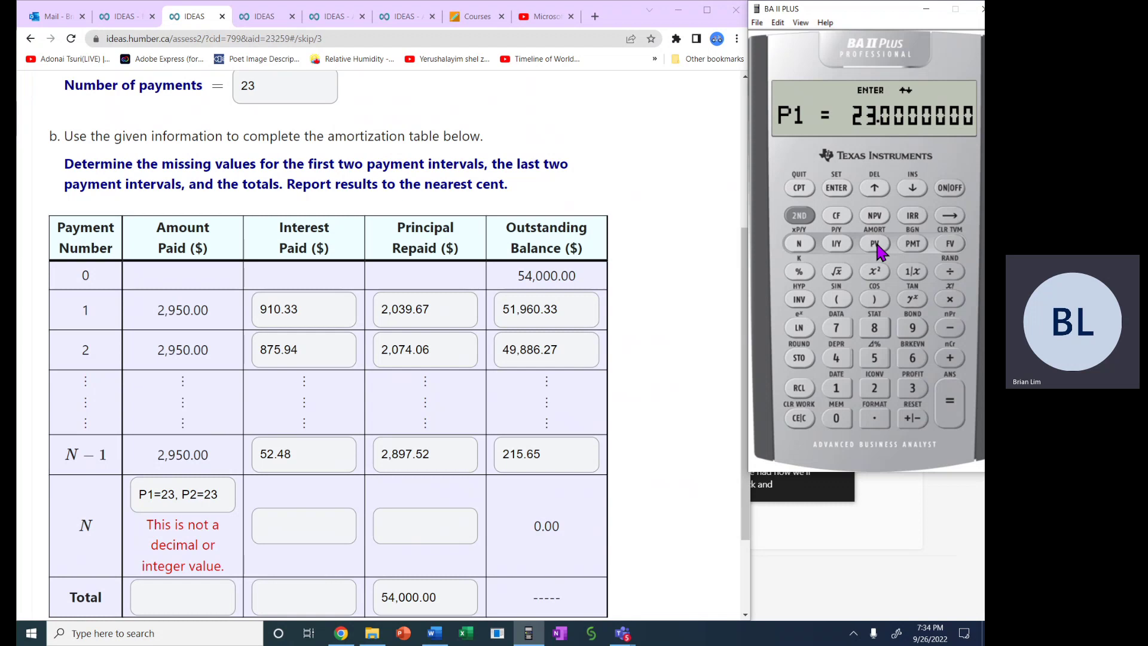
pyautogui.click(912, 189)
pyautogui.click(912, 188)
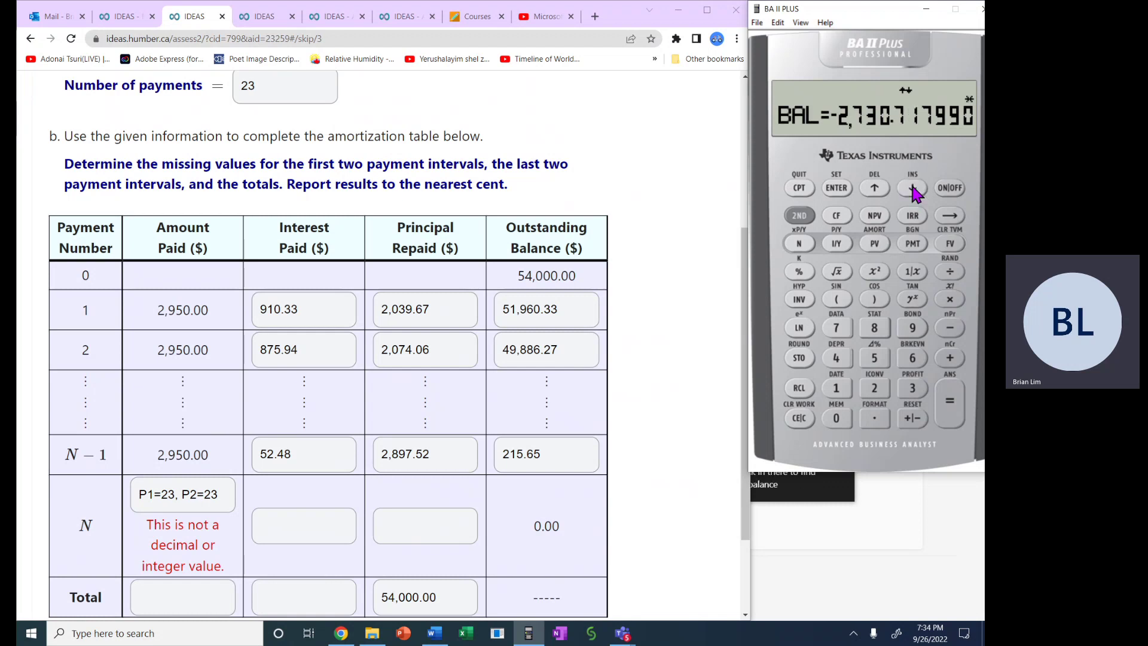
pyautogui.click(912, 189)
pyautogui.click(912, 189)
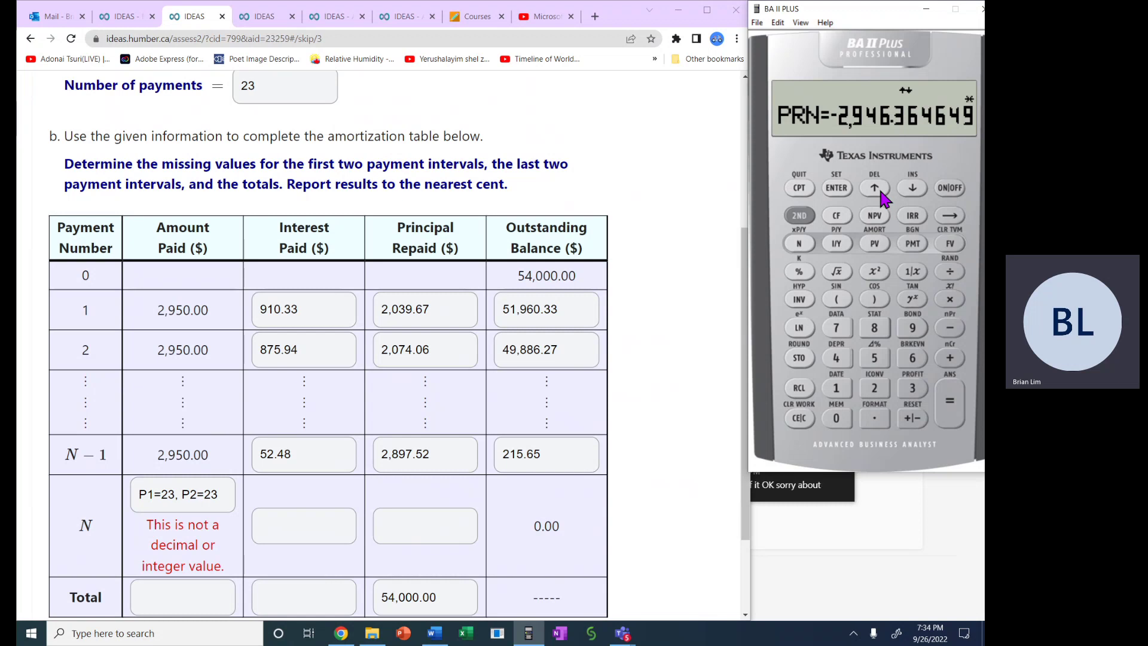
pyautogui.click(915, 186)
pyautogui.click(916, 185)
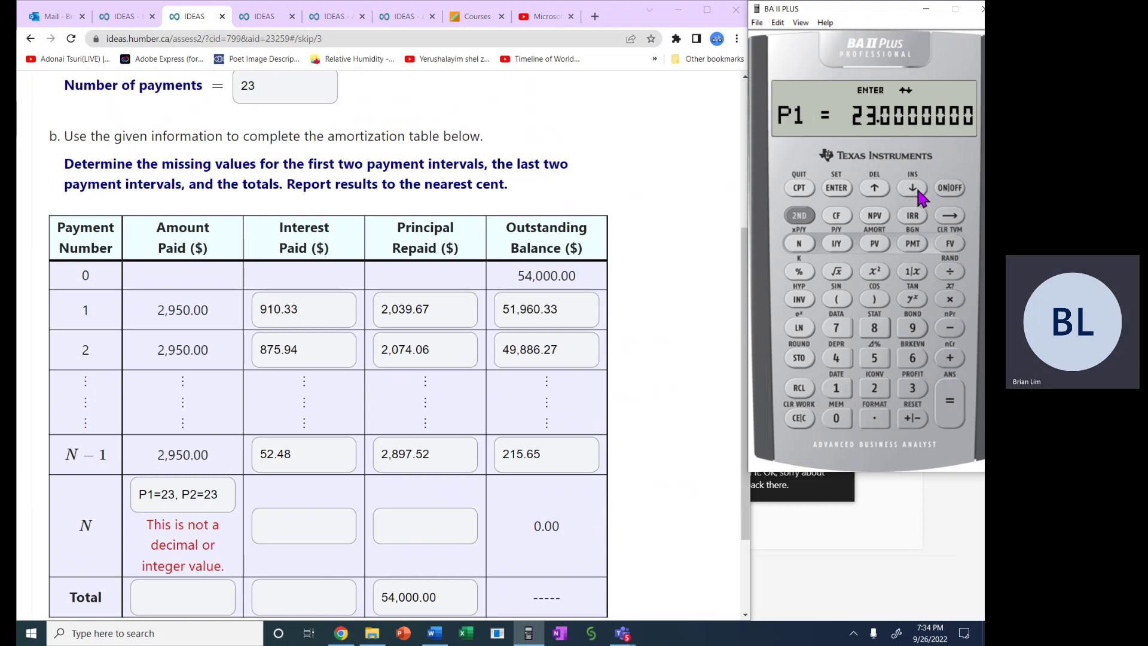
pyautogui.click(915, 185)
pyautogui.click(916, 185)
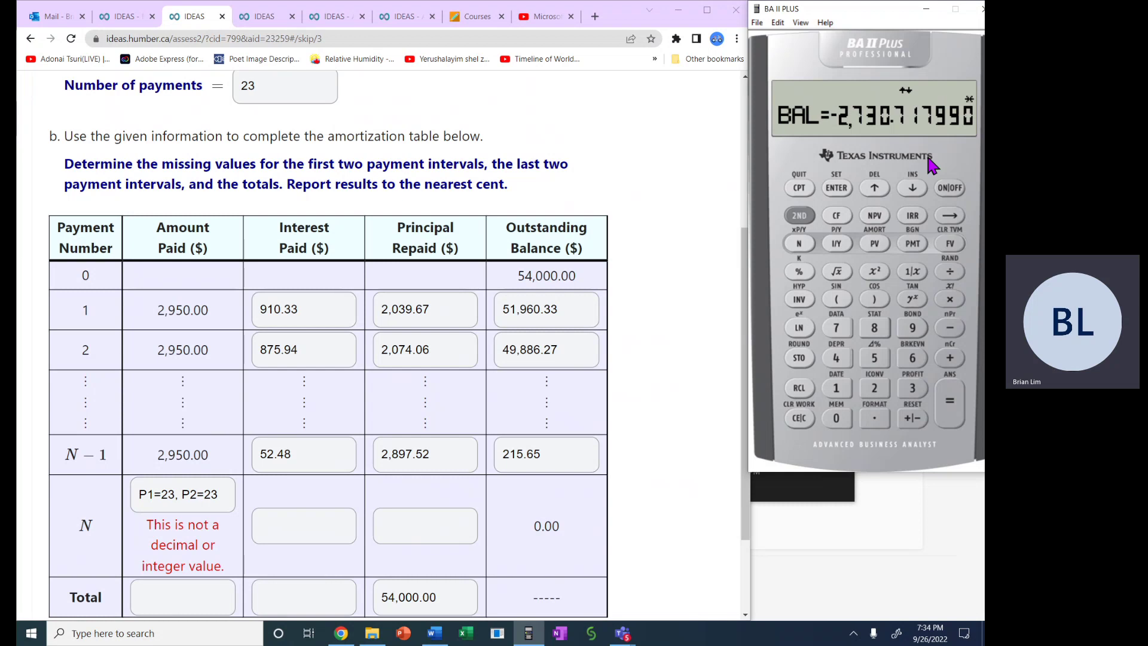
# - Leave the amortization worksheet and key in the 2,950 payment on the calculator
pyautogui.click(799, 215)
pyautogui.click(799, 188)
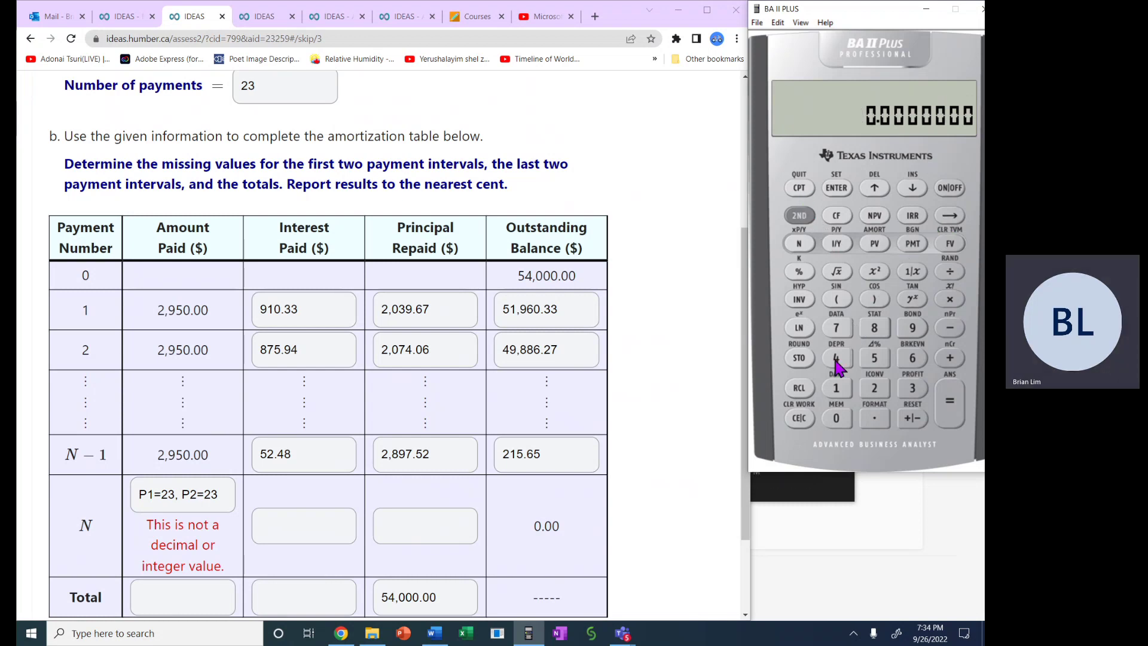
pyautogui.click(874, 388)
pyautogui.click(912, 328)
pyautogui.click(881, 358)
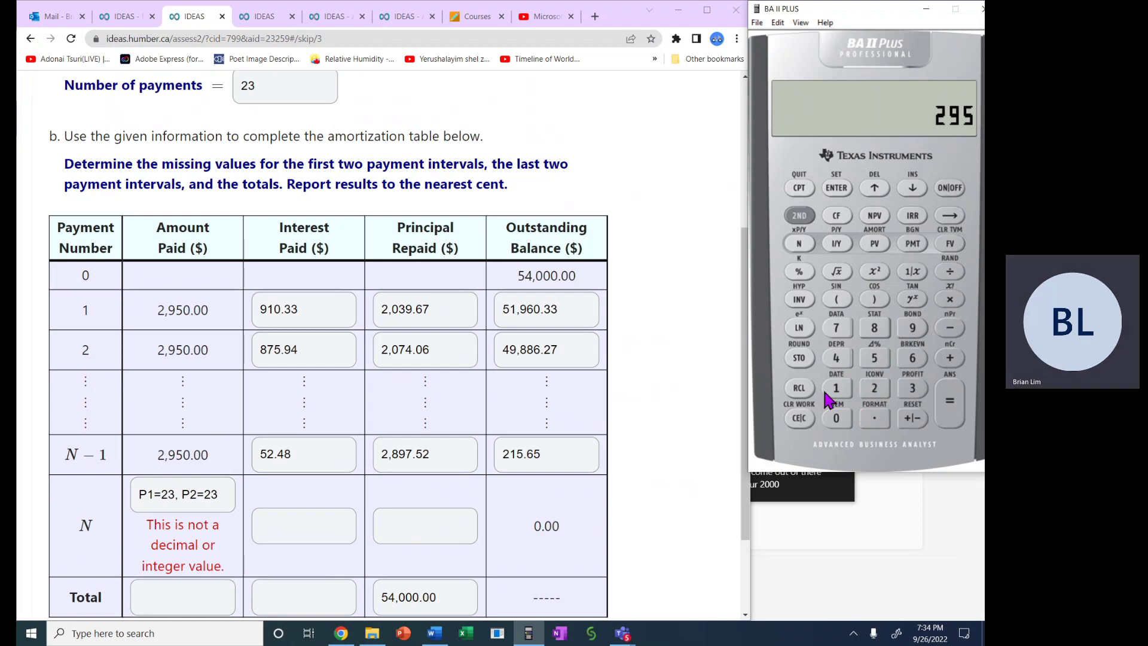
pyautogui.click(836, 417)
pyautogui.moveTo(210, 454); pyautogui.dragTo(135, 464)
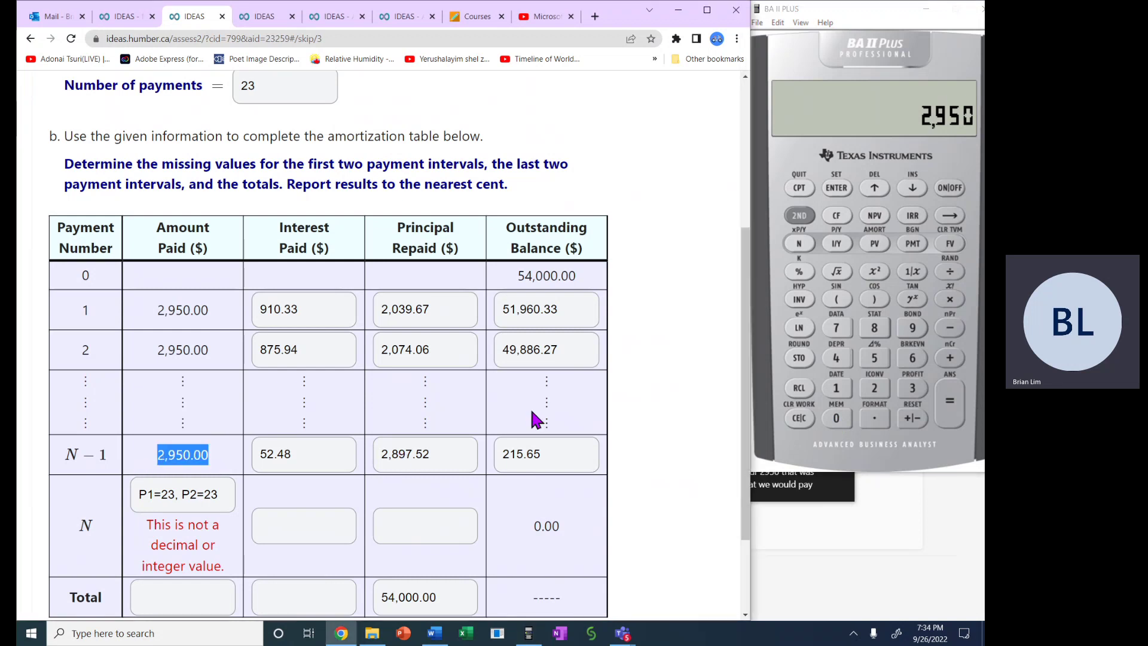
# - Subtract the 2,730.72 balance from 2,950 to get the 219.28 final payment
pyautogui.click(950, 326)
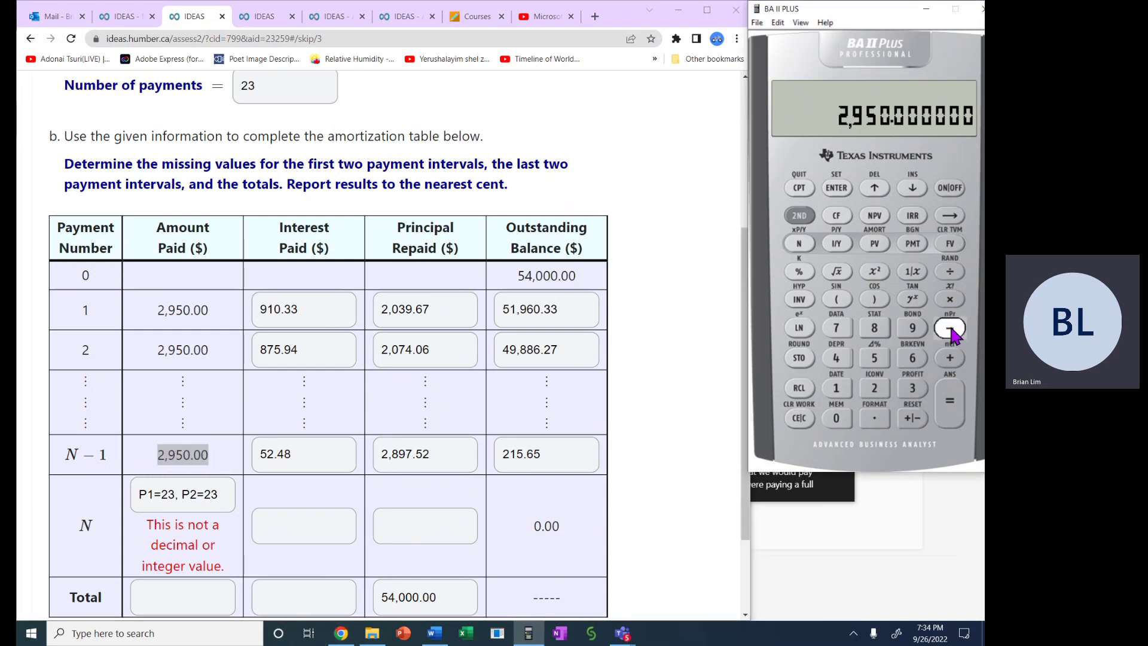
pyautogui.click(873, 388)
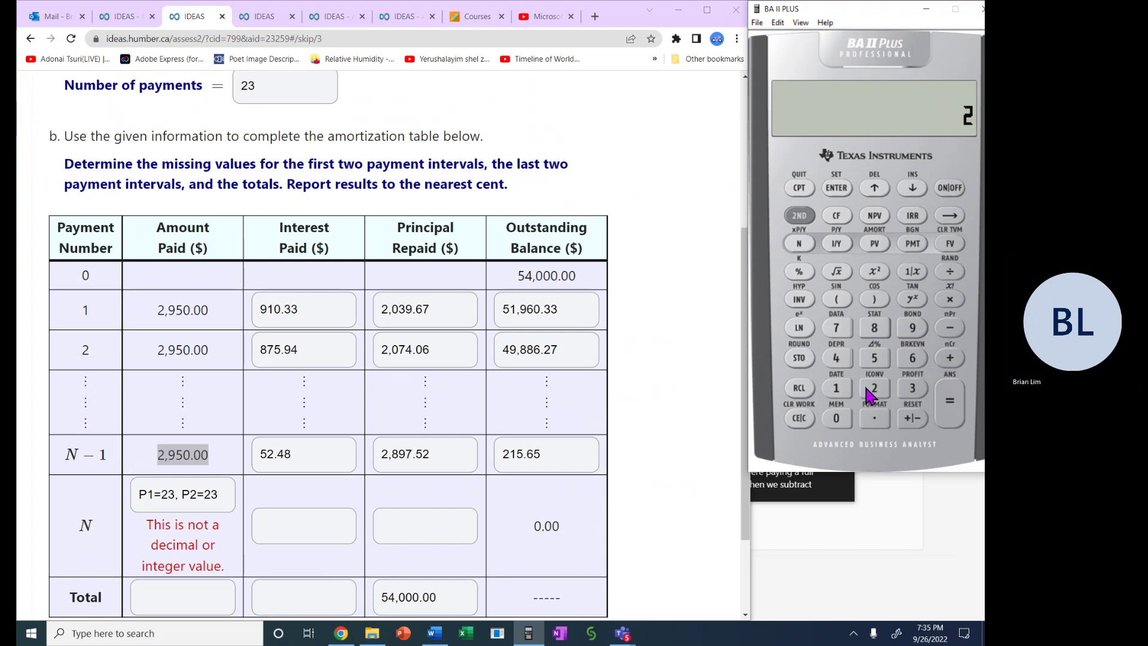
pyautogui.click(837, 329)
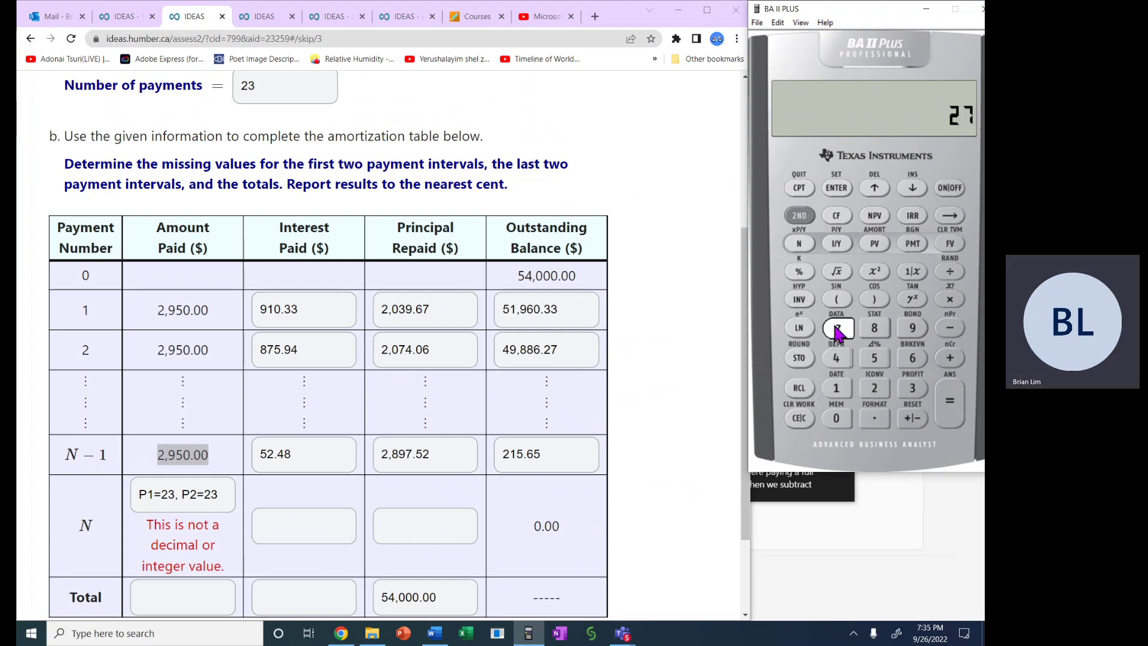
pyautogui.click(910, 390)
pyautogui.click(842, 419)
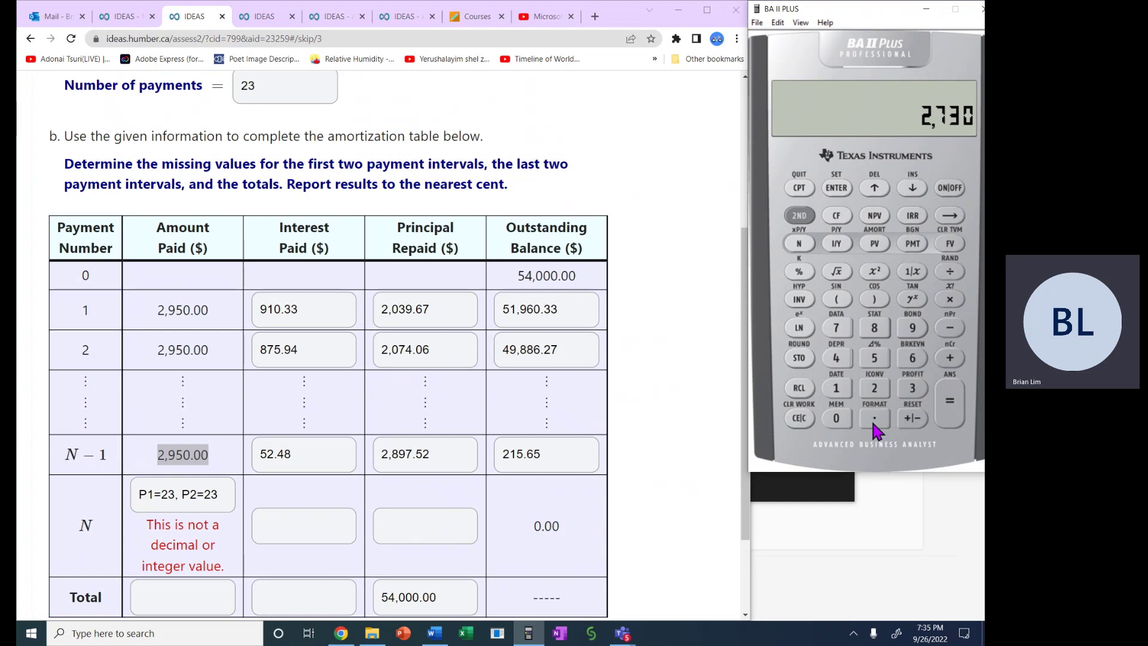
pyautogui.click(874, 420)
pyautogui.click(836, 329)
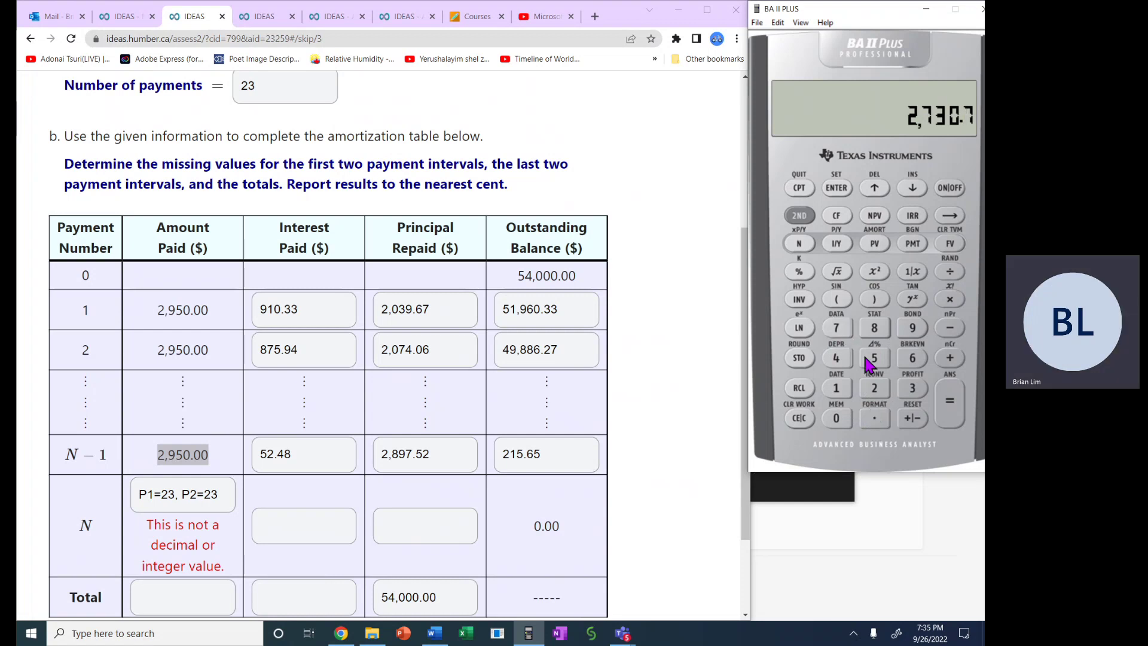
pyautogui.click(876, 390)
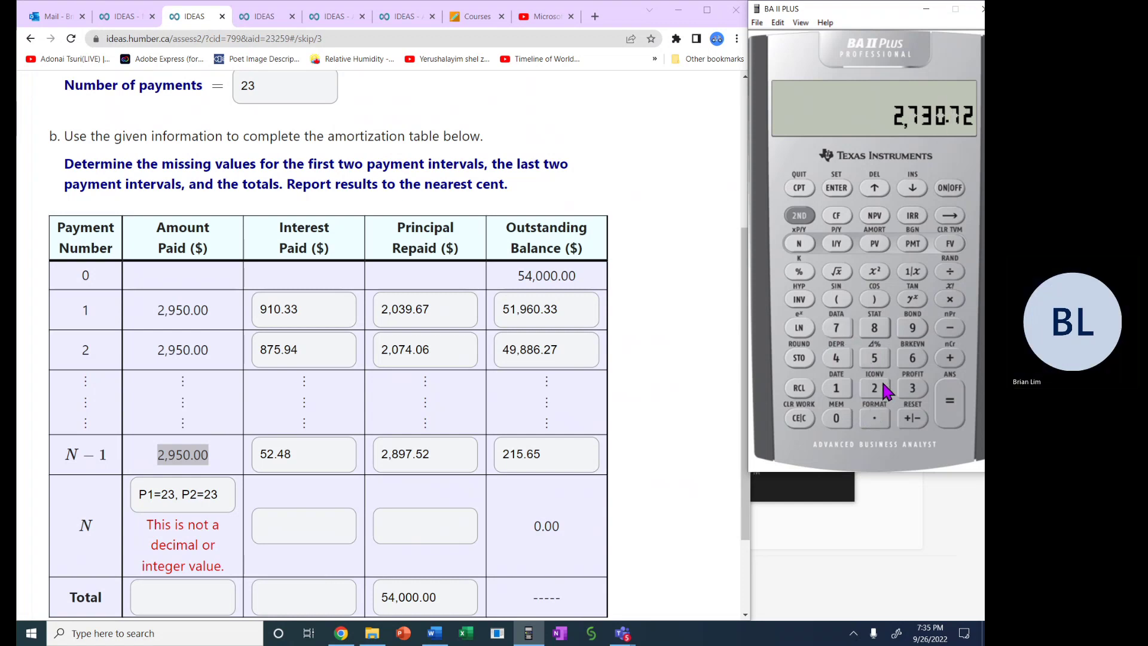
pyautogui.click(943, 413)
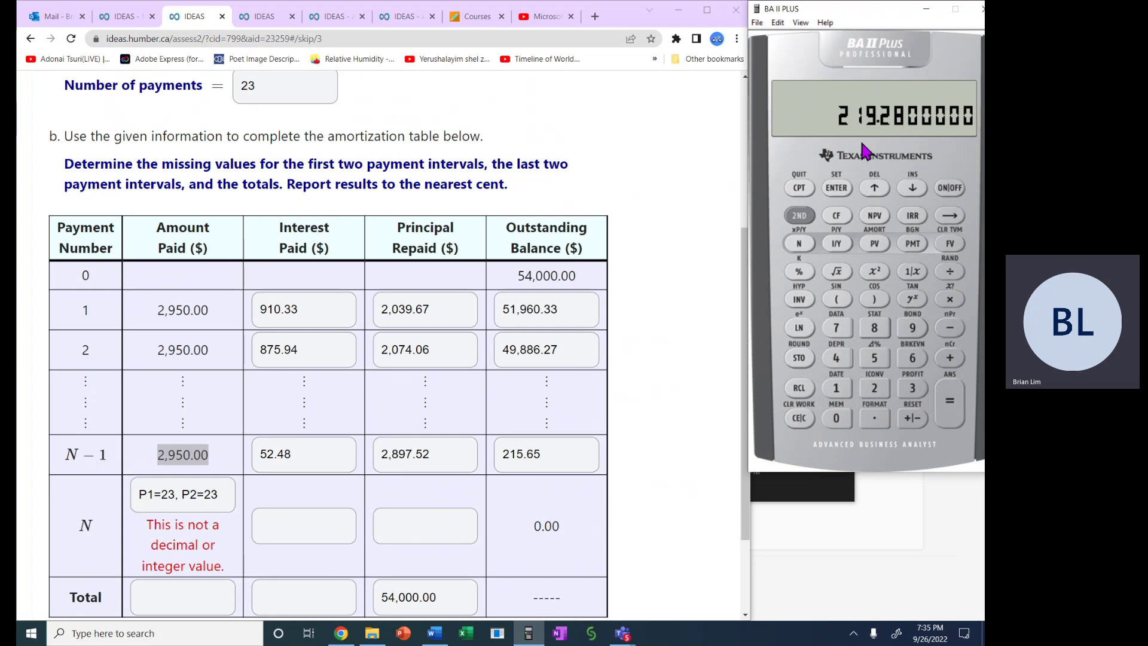
# - Replace row N's invalid Amount Paid note with 219.28
pyautogui.tripleClick(222, 493)
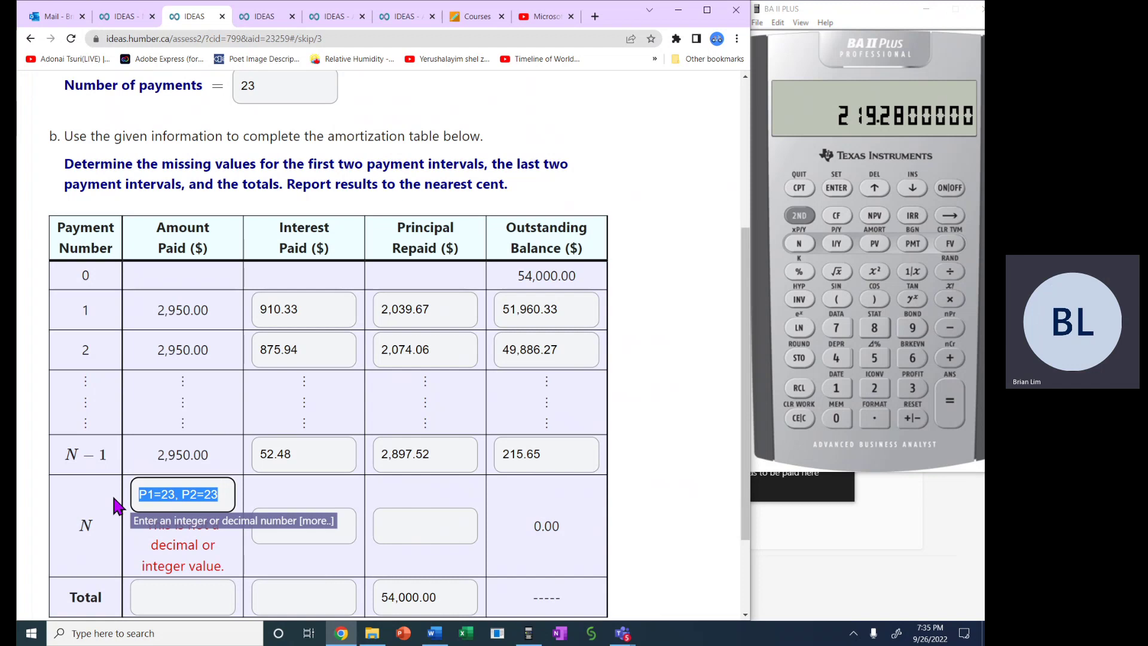
pyautogui.write('219')
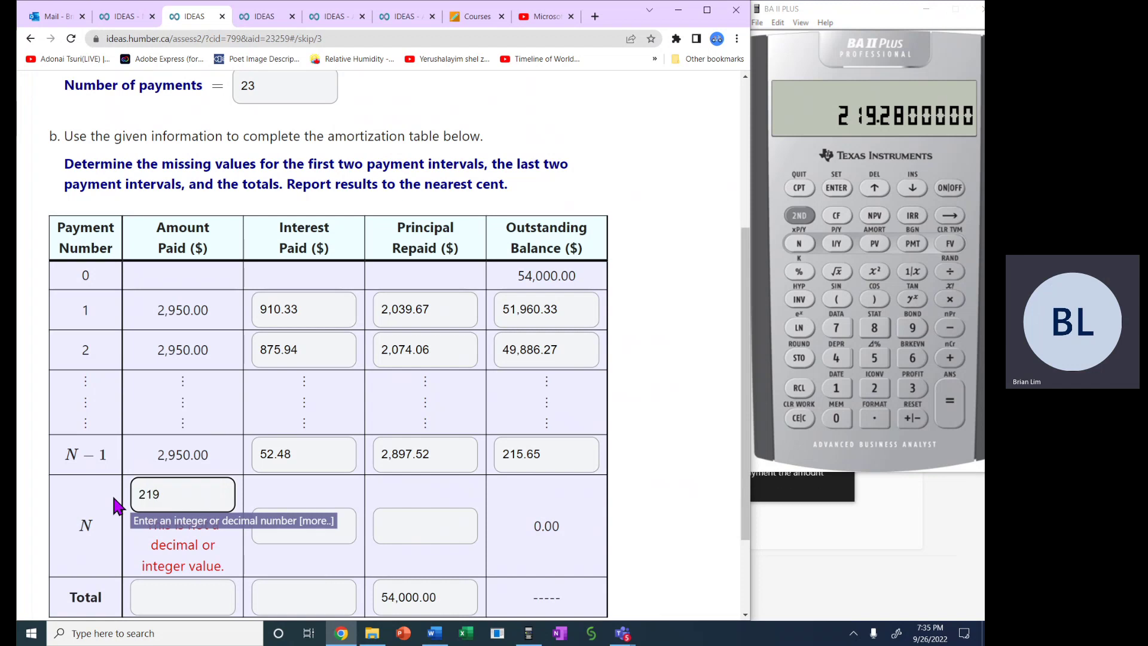
pyautogui.write('.28')
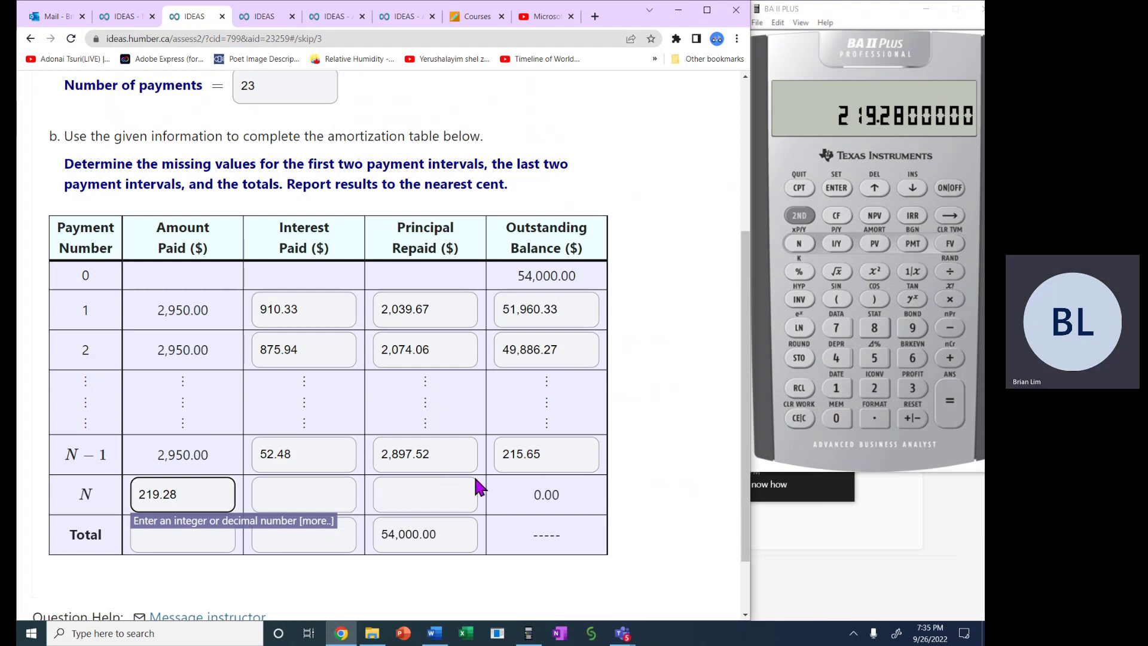
pyautogui.click(446, 498)
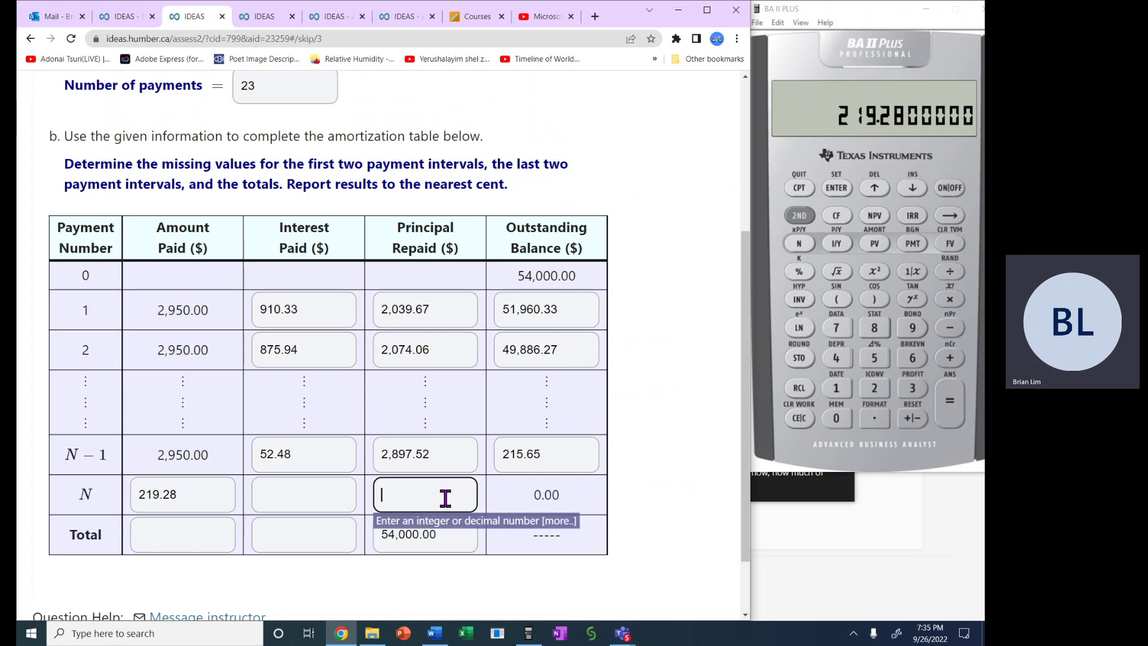
pyautogui.rightClick(314, 497)
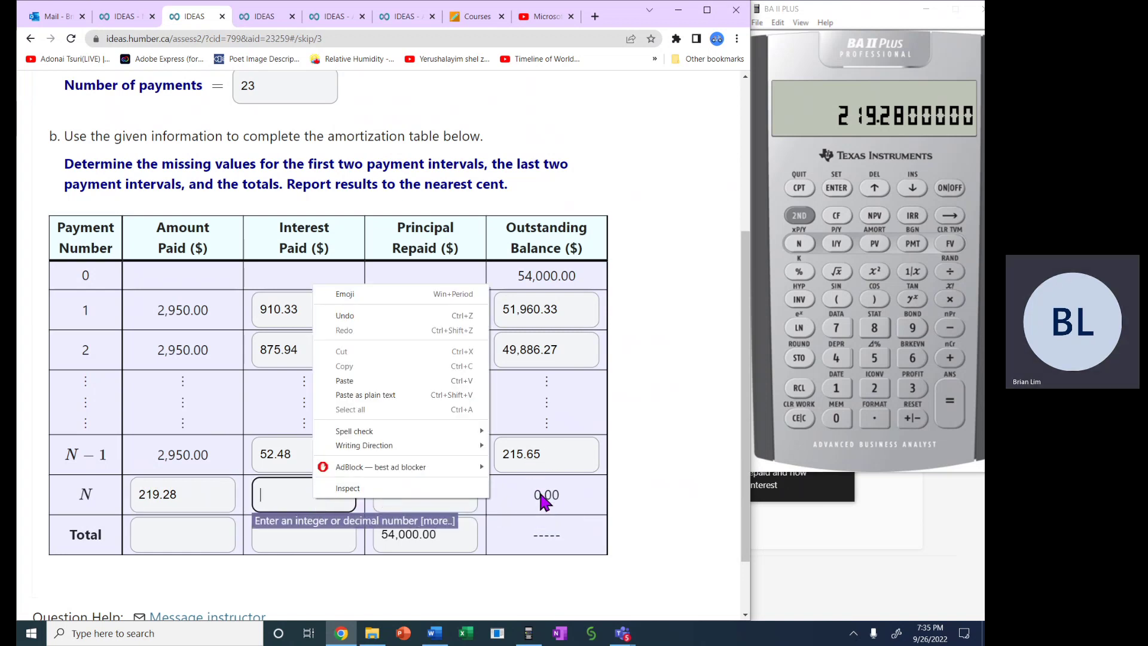
pyautogui.click(702, 425)
# - Enter 215.65 as row N's Principal Repaid
pyautogui.moveTo(562, 454); pyautogui.dragTo(474, 453)
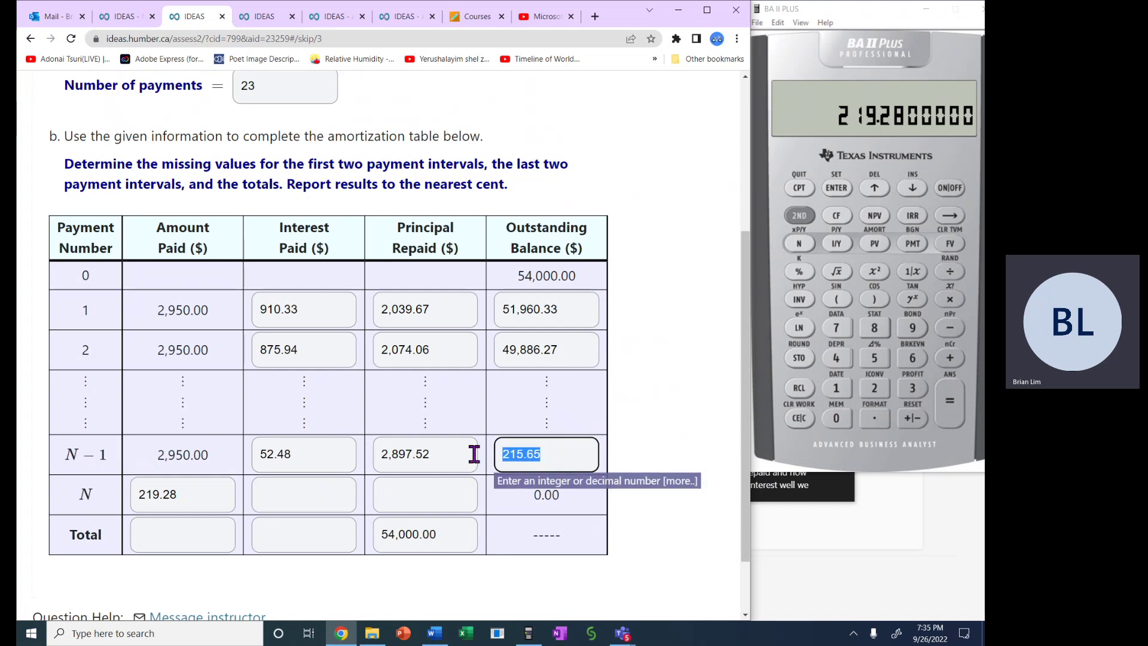
pyautogui.click(424, 500)
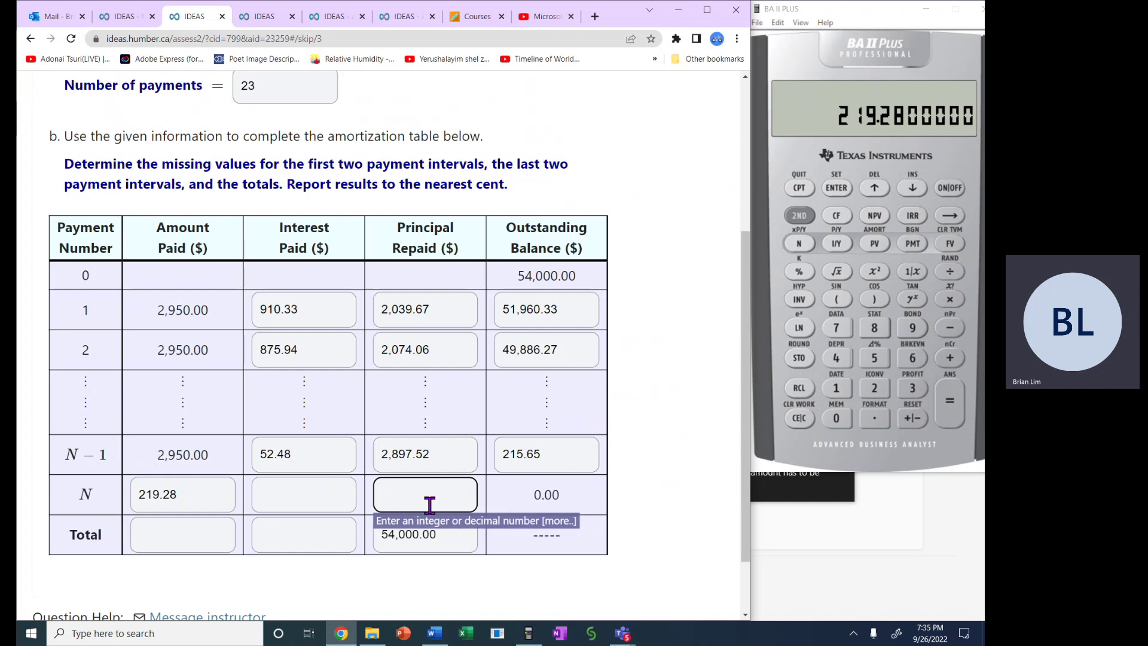
pyautogui.write('215.65')
pyautogui.moveTo(413, 498); pyautogui.dragTo(368, 501)
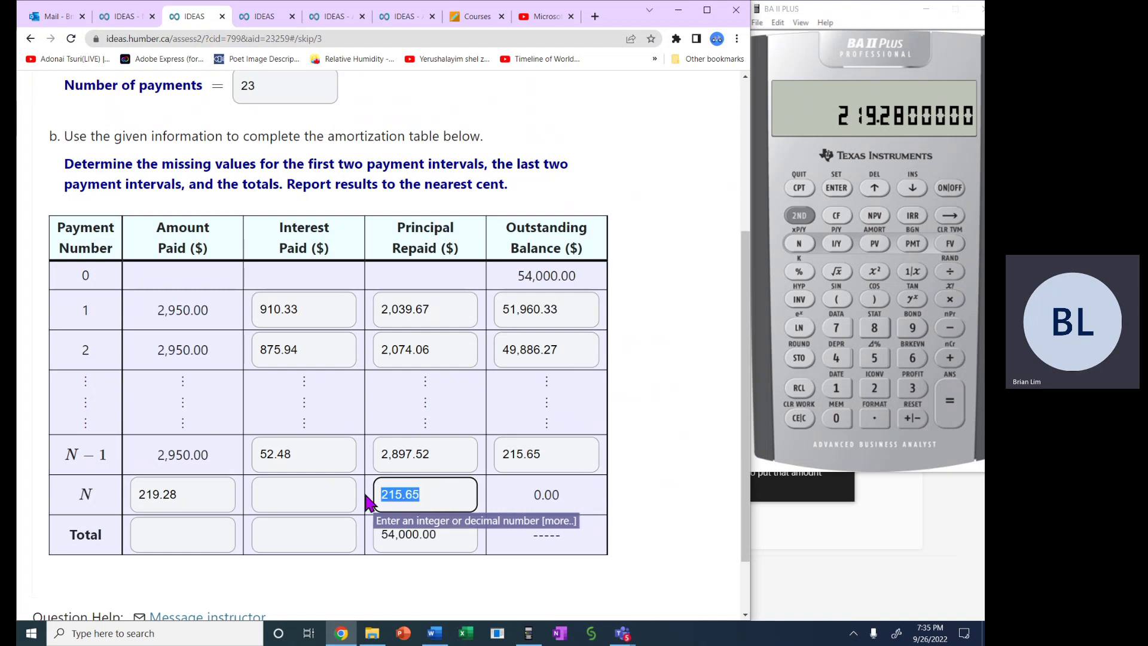
pyautogui.click(199, 494)
pyautogui.moveTo(200, 495); pyautogui.dragTo(136, 496)
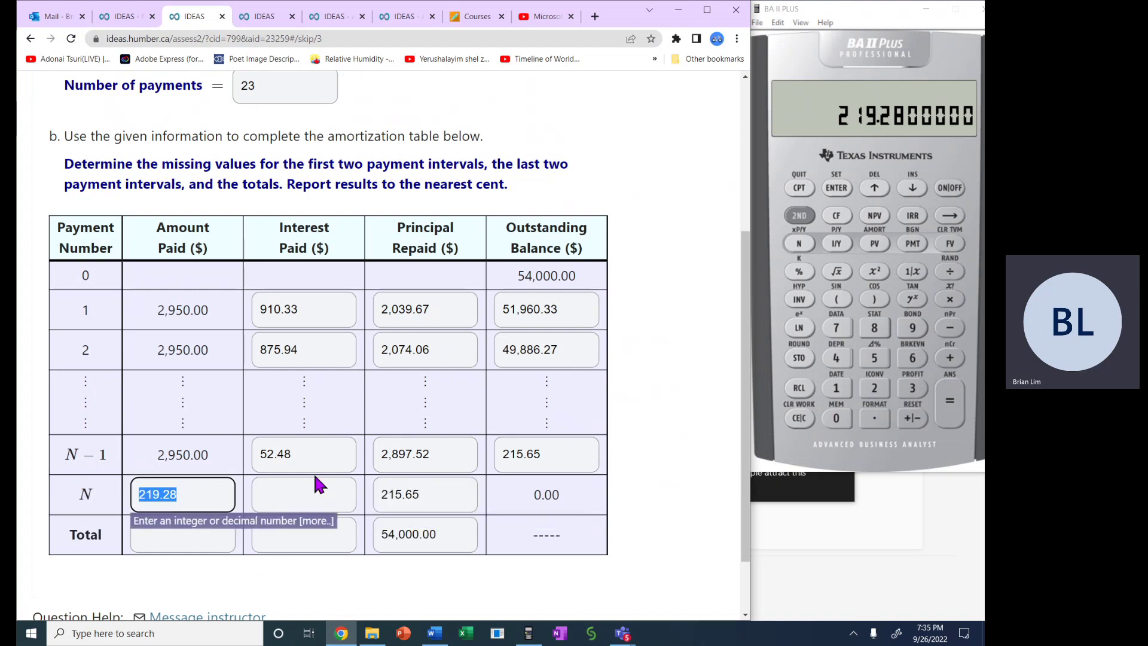
pyautogui.click(302, 489)
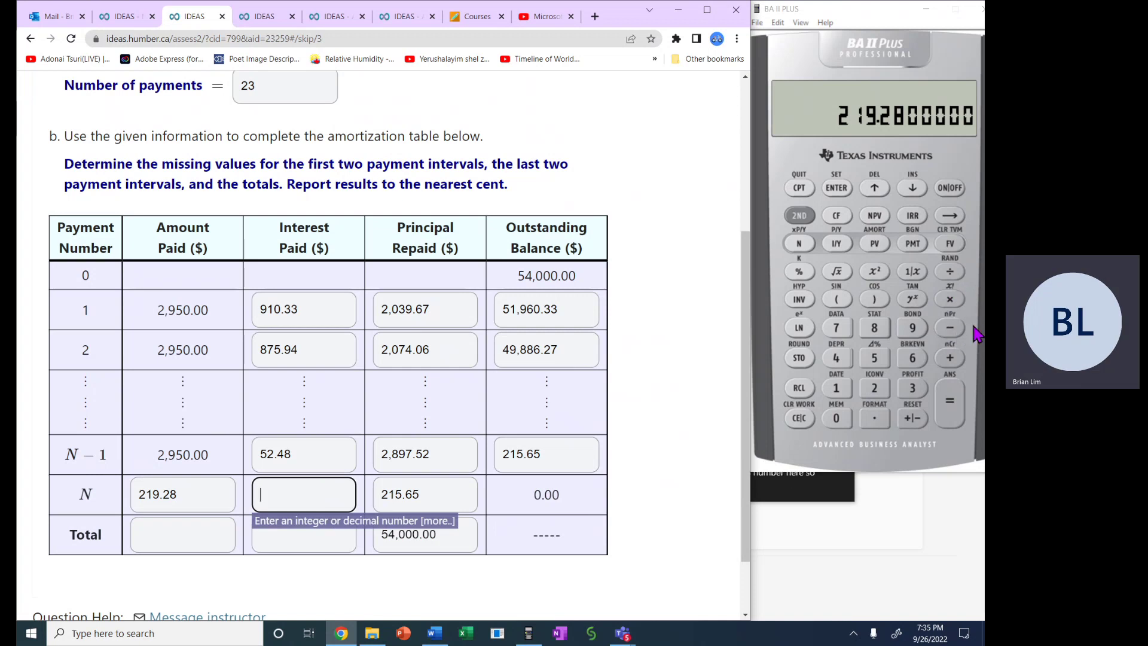
# - Calculate 219.28 − 215.65 on the calculator, giving 3.63 interest
pyautogui.click(950, 329)
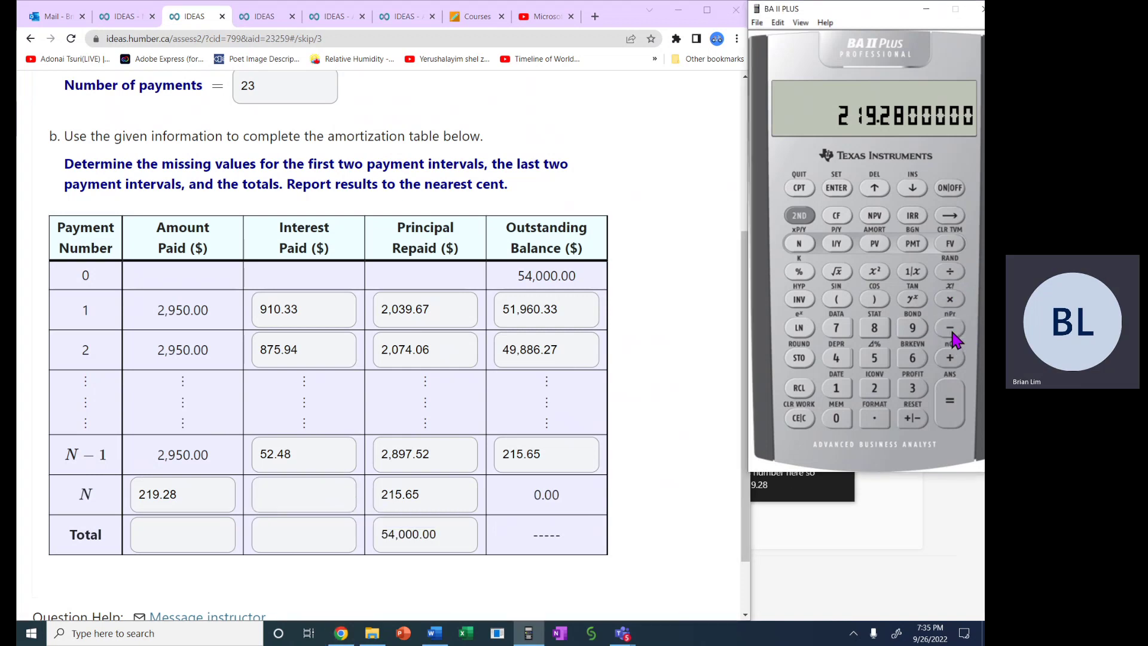
pyautogui.click(876, 390)
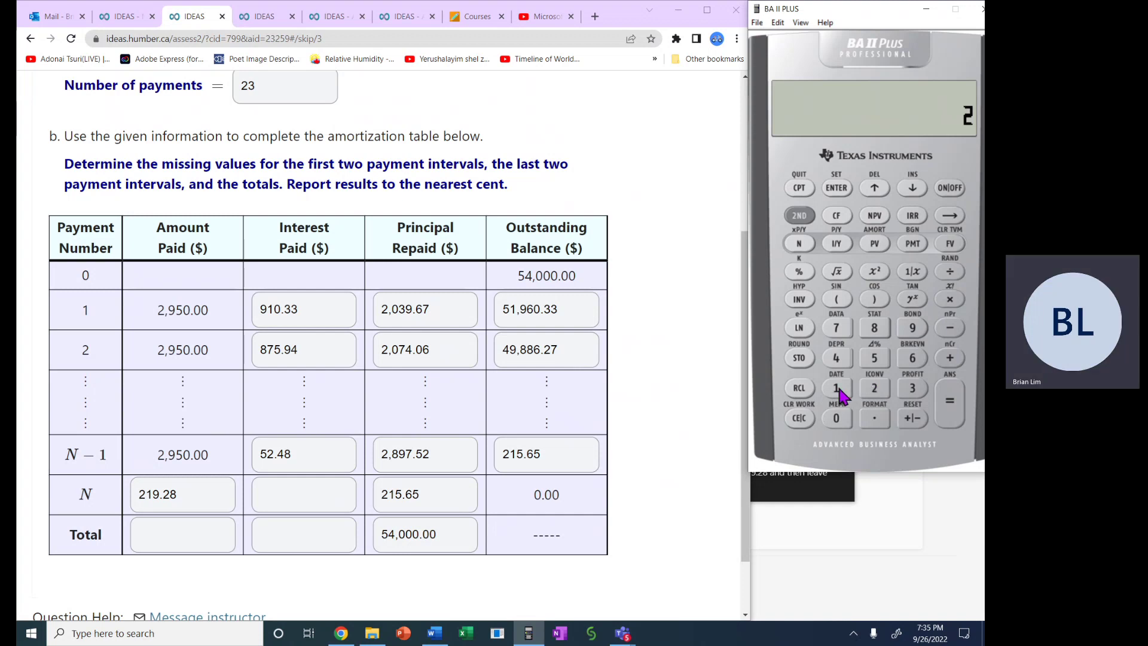
pyautogui.click(836, 390)
pyautogui.click(874, 360)
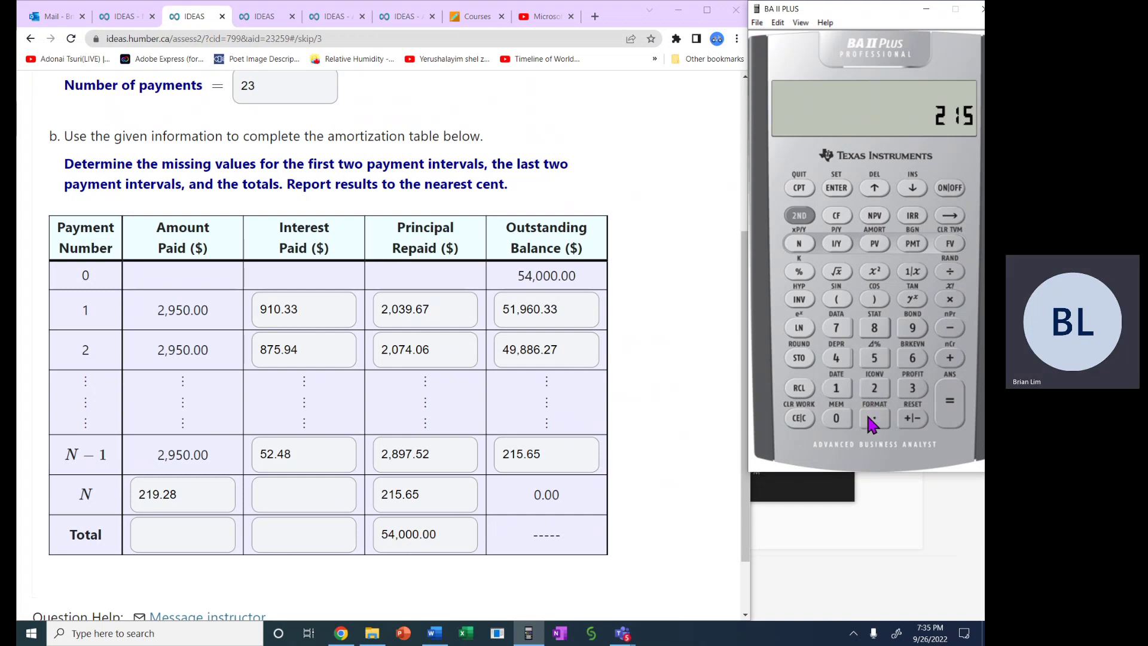
pyautogui.click(874, 420)
pyautogui.click(912, 358)
pyautogui.click(874, 359)
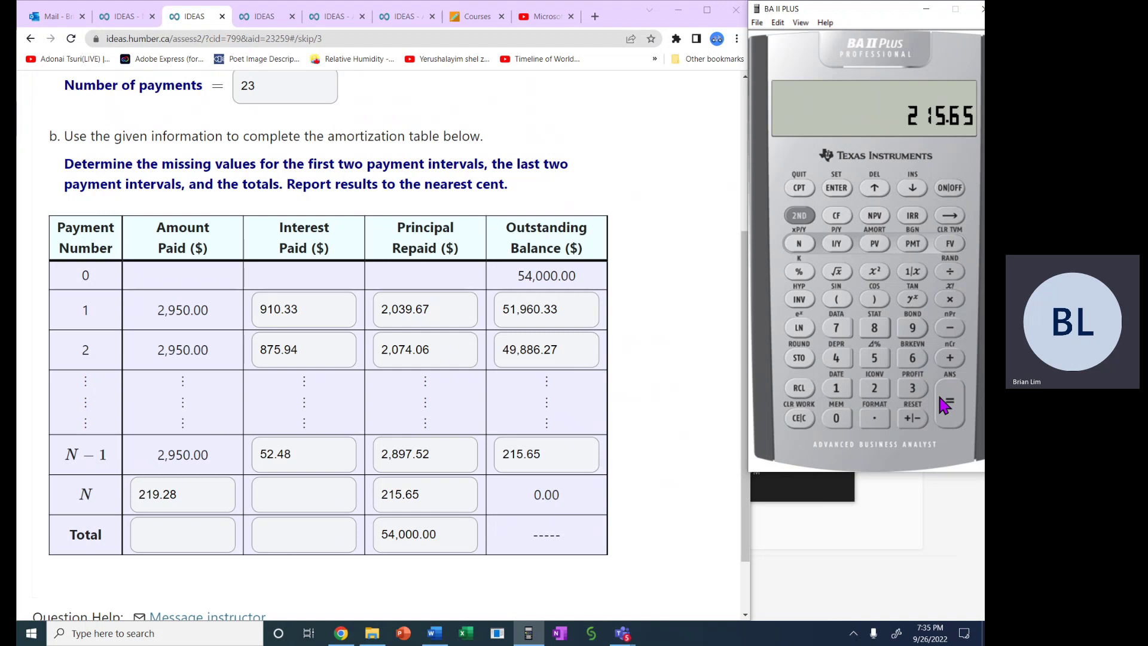
pyautogui.click(950, 407)
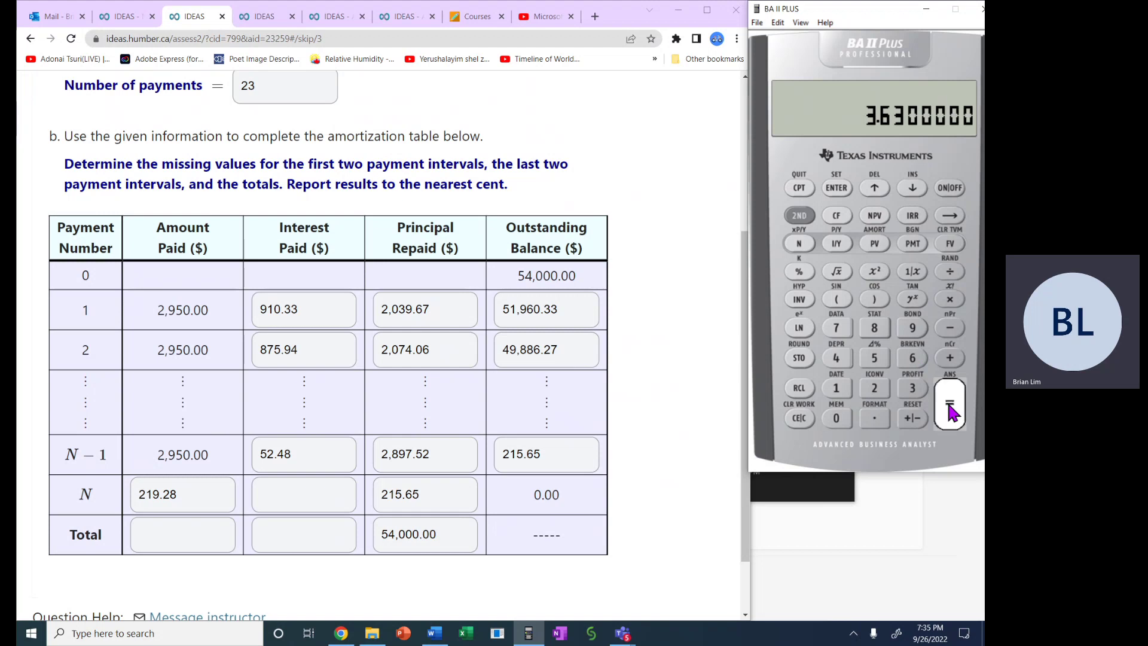
# - Enter 3.63 as row N's Interest Paid
pyautogui.click(306, 492)
pyautogui.write('3.63')
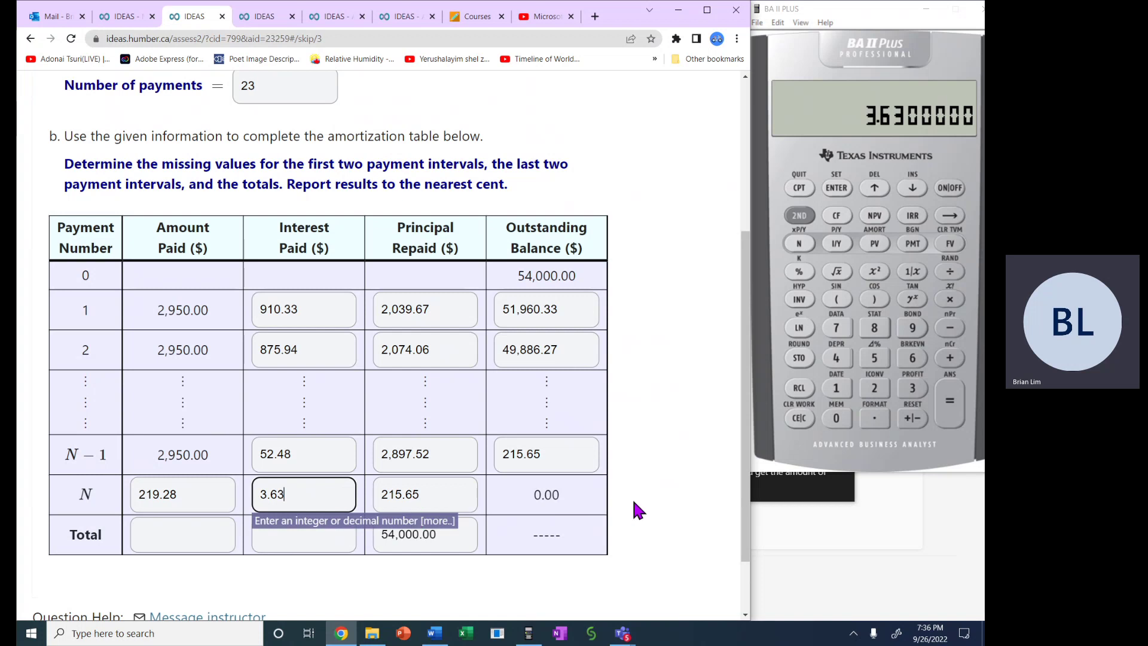
pyautogui.click(635, 502)
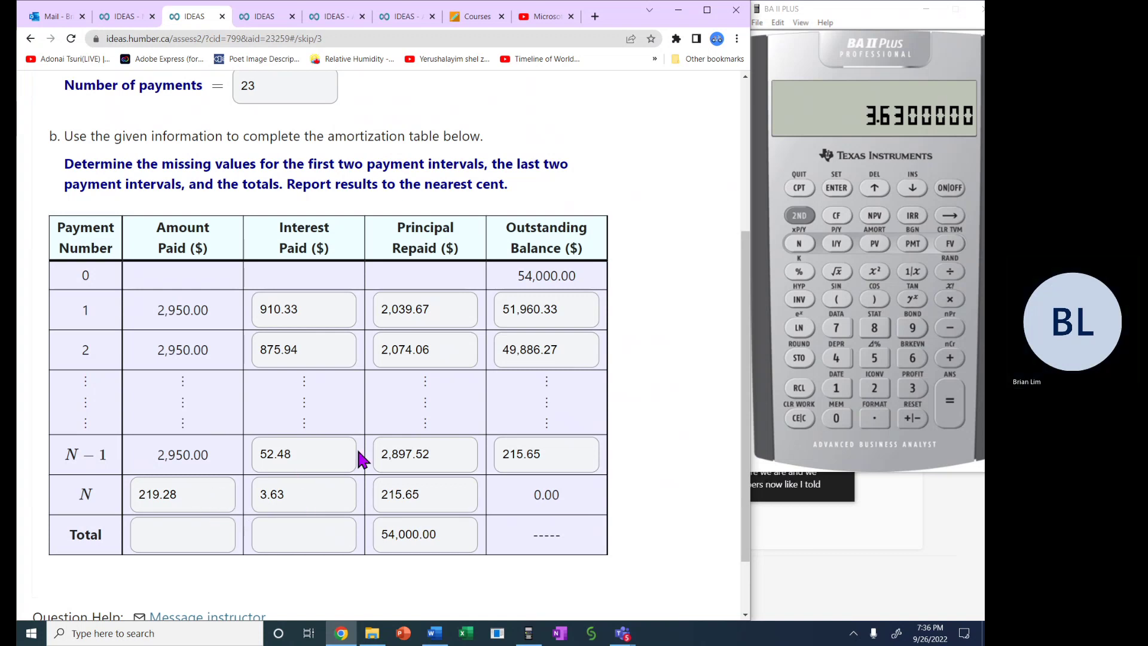
pyautogui.click(801, 221)
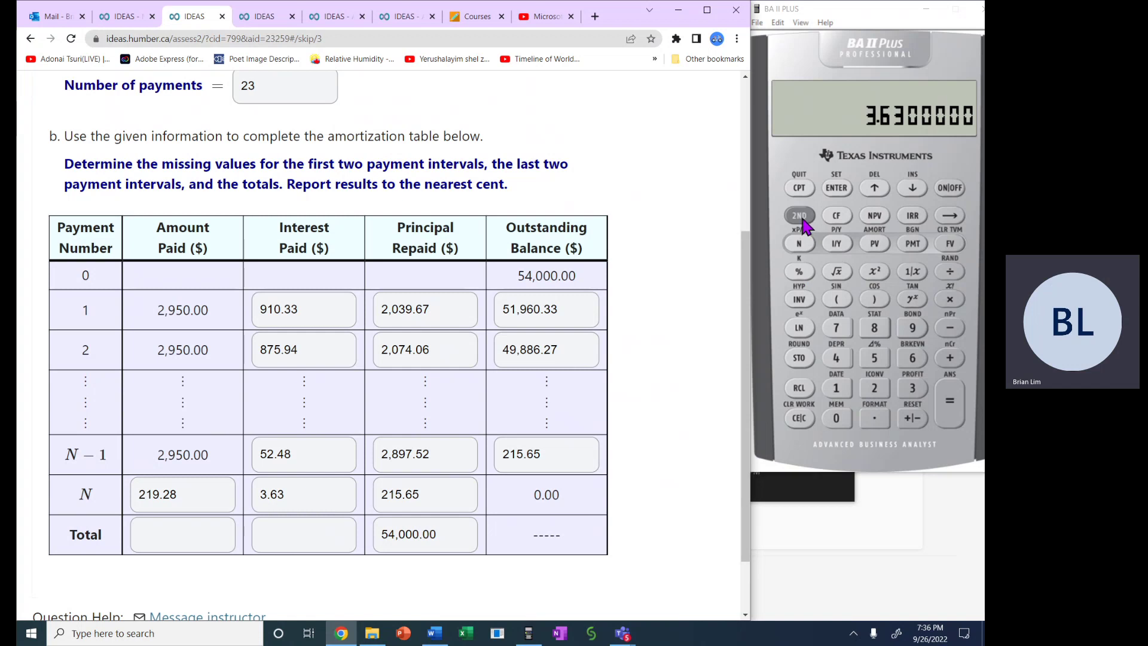
pyautogui.click(880, 241)
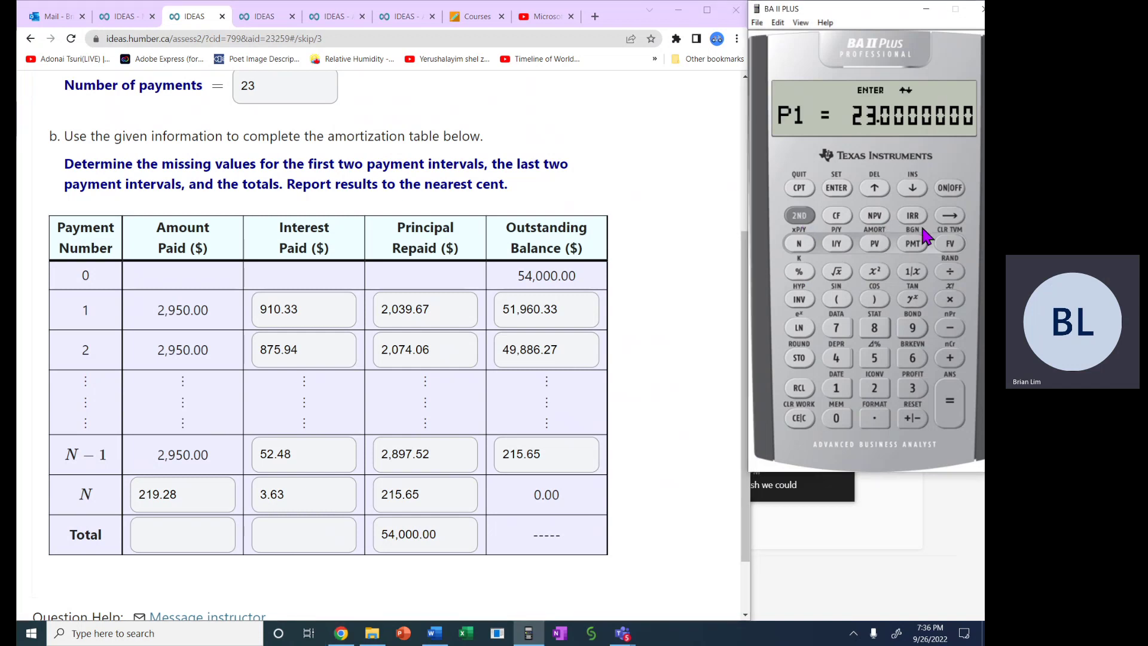
pyautogui.click(913, 185)
pyautogui.click(913, 185)
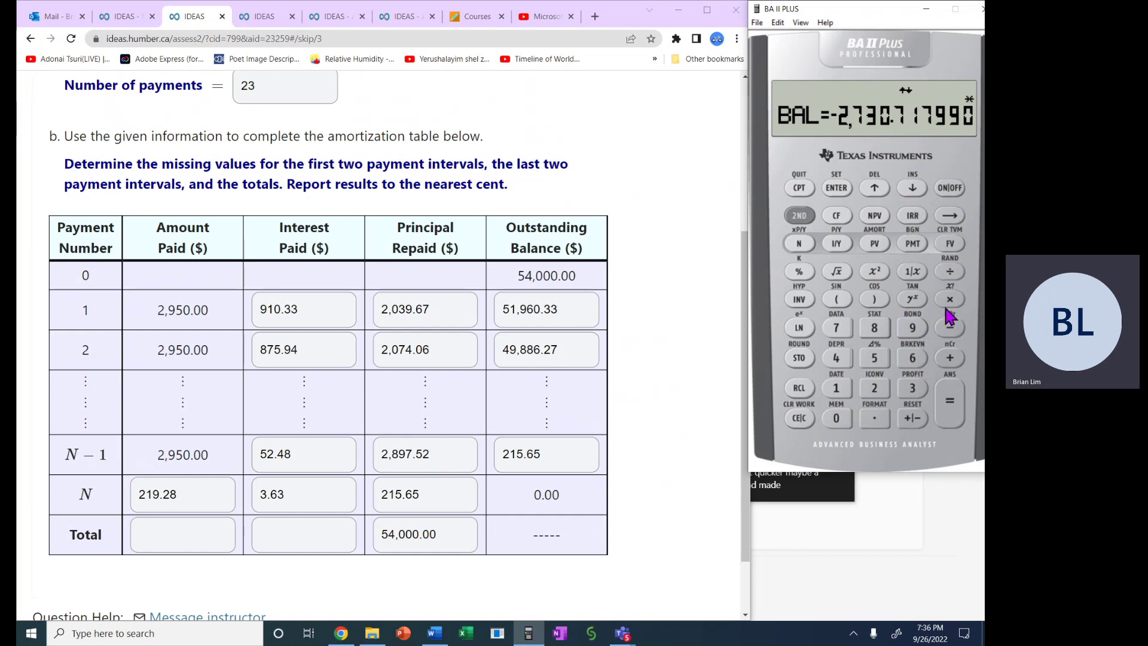
pyautogui.click(947, 362)
pyautogui.moveTo(218, 449); pyautogui.dragTo(133, 453)
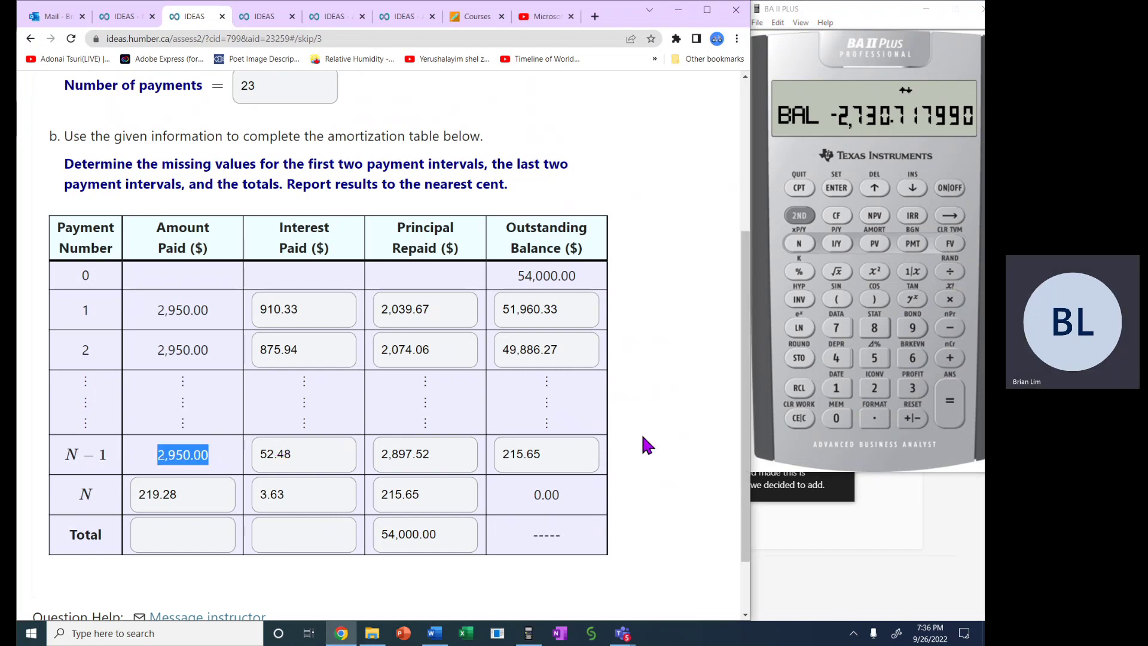
pyautogui.click(873, 388)
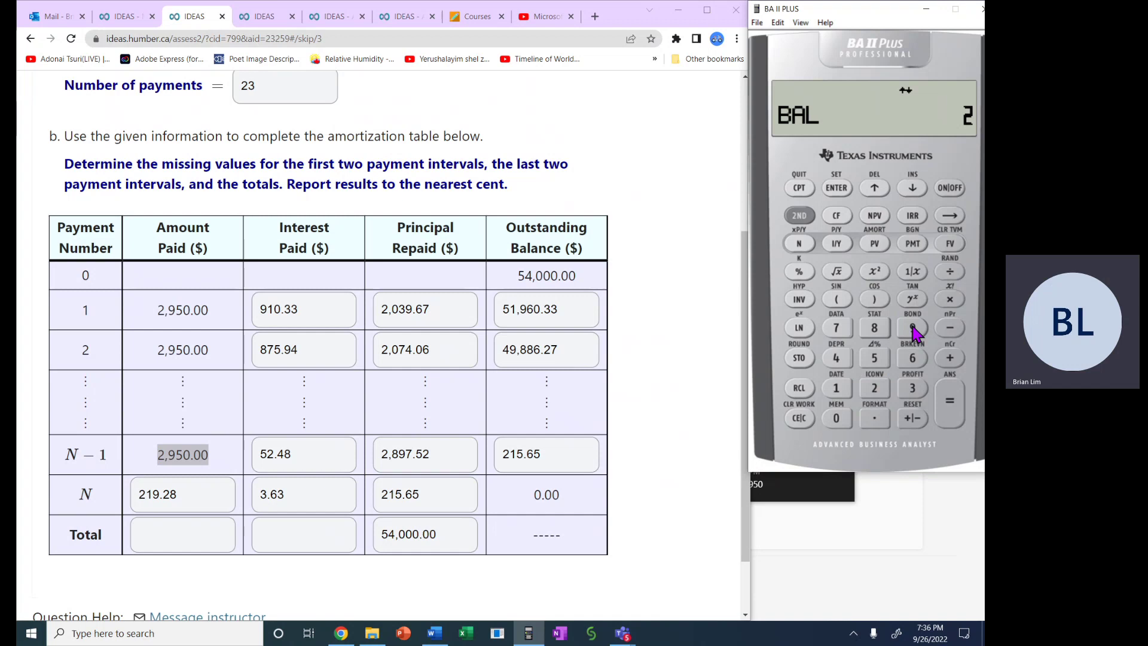
pyautogui.click(913, 328)
pyautogui.click(874, 357)
pyautogui.click(837, 418)
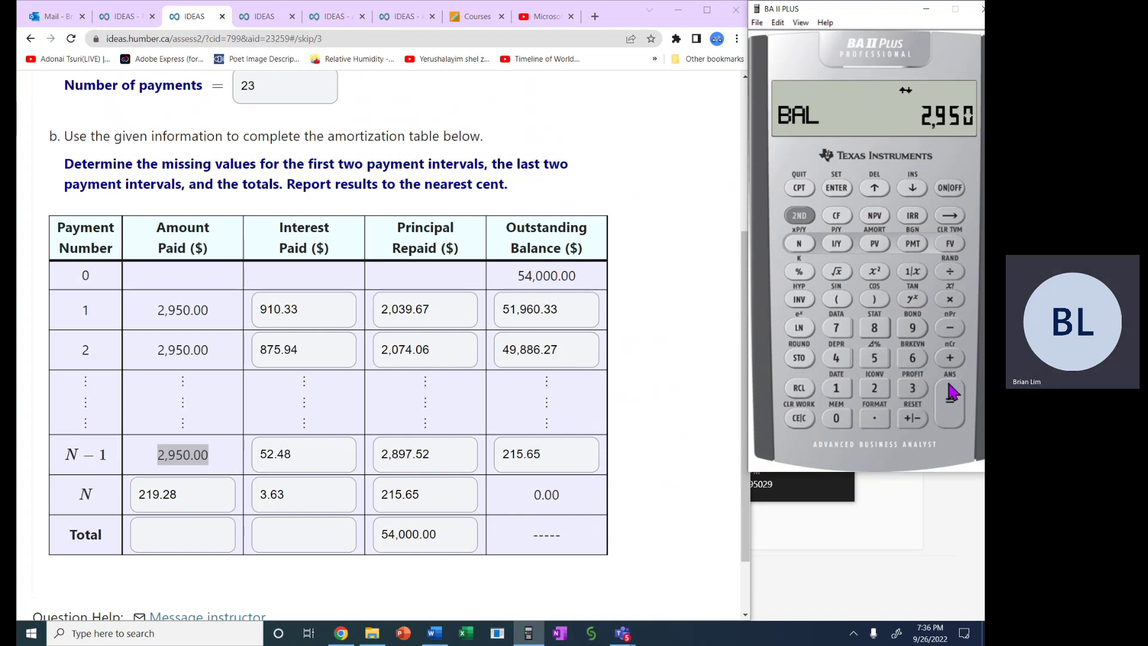
pyautogui.click(951, 393)
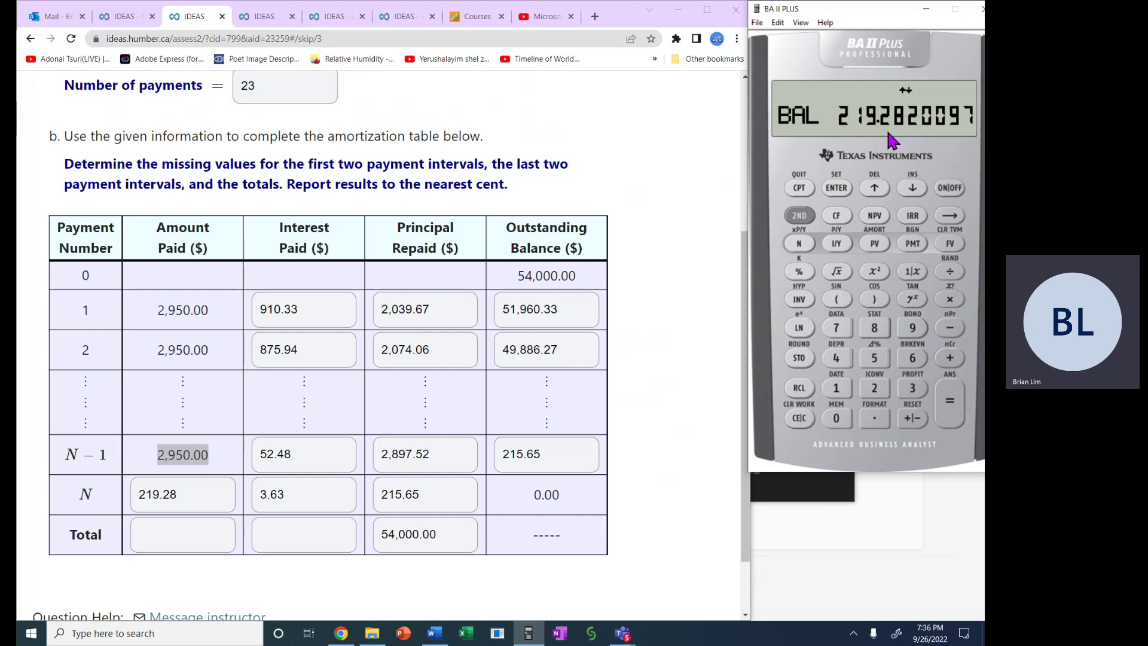
pyautogui.doubleClick(166, 499)
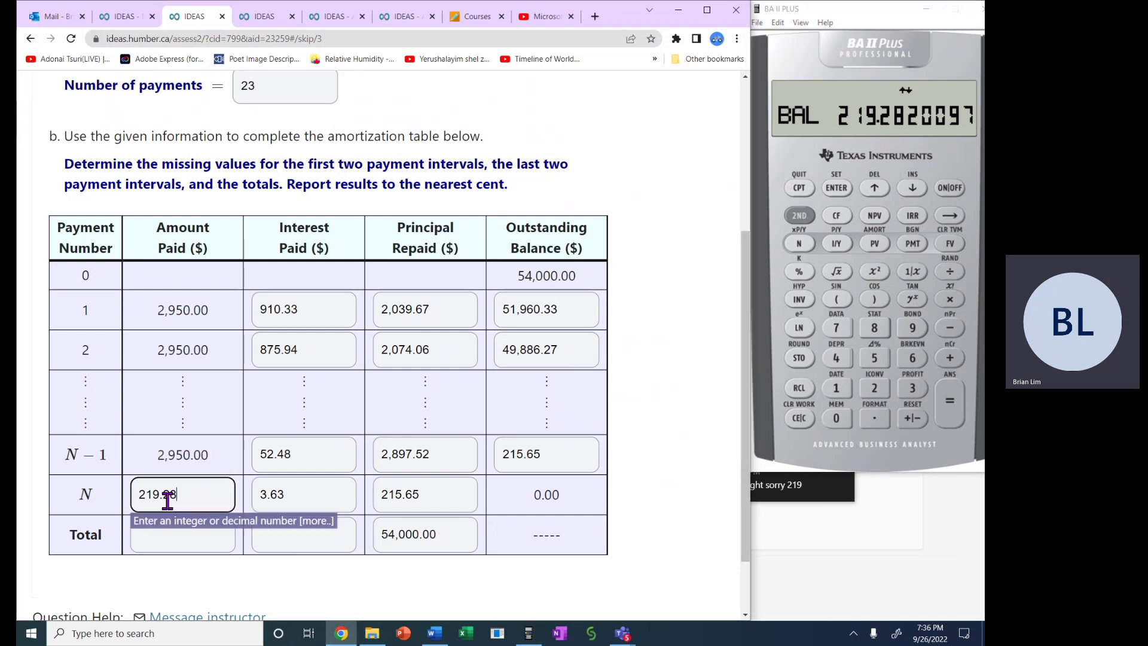
pyautogui.click(799, 215)
pyautogui.click(799, 187)
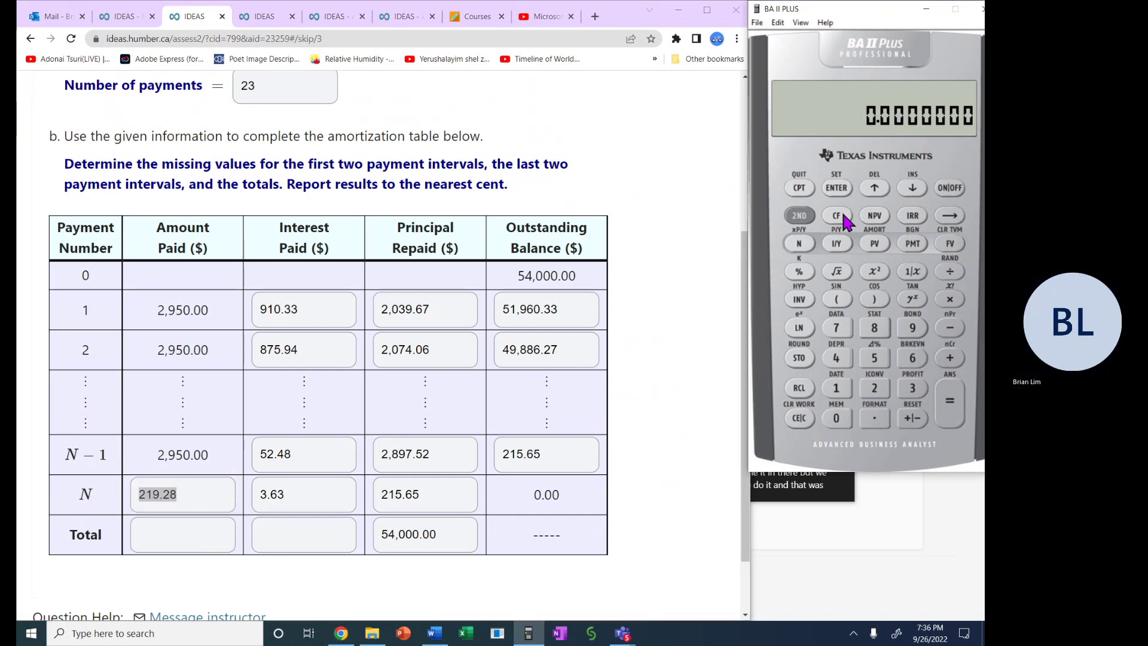
# - Reopen the BA II Plus amortization worksheet from the IDEAS table
pyautogui.click(170, 534)
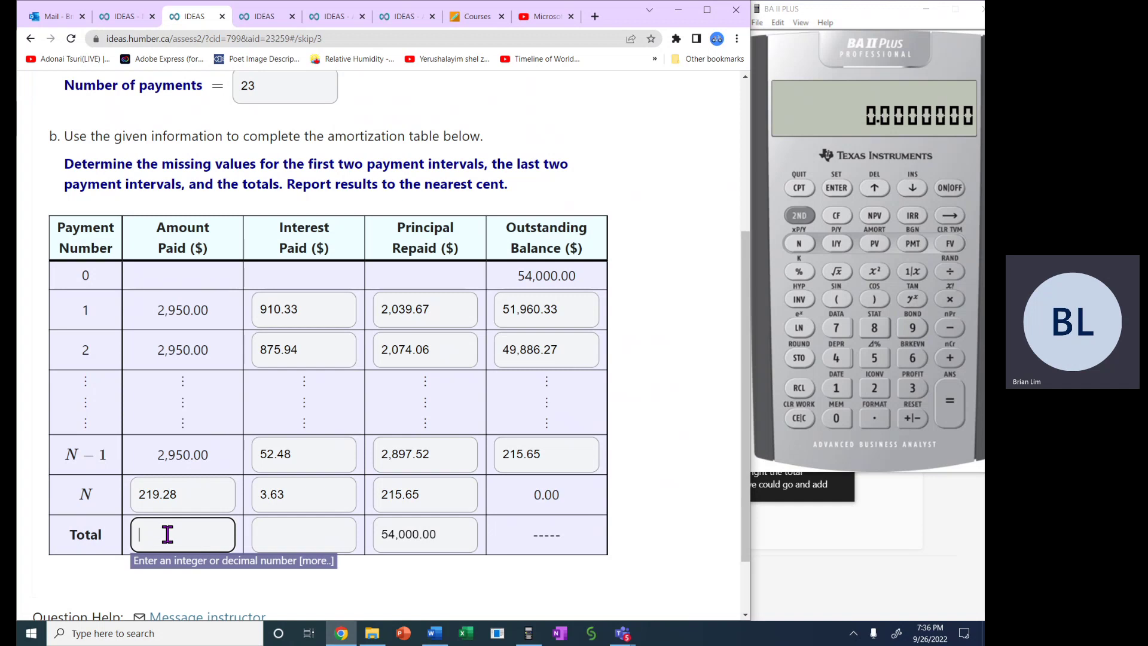
pyautogui.click(311, 312)
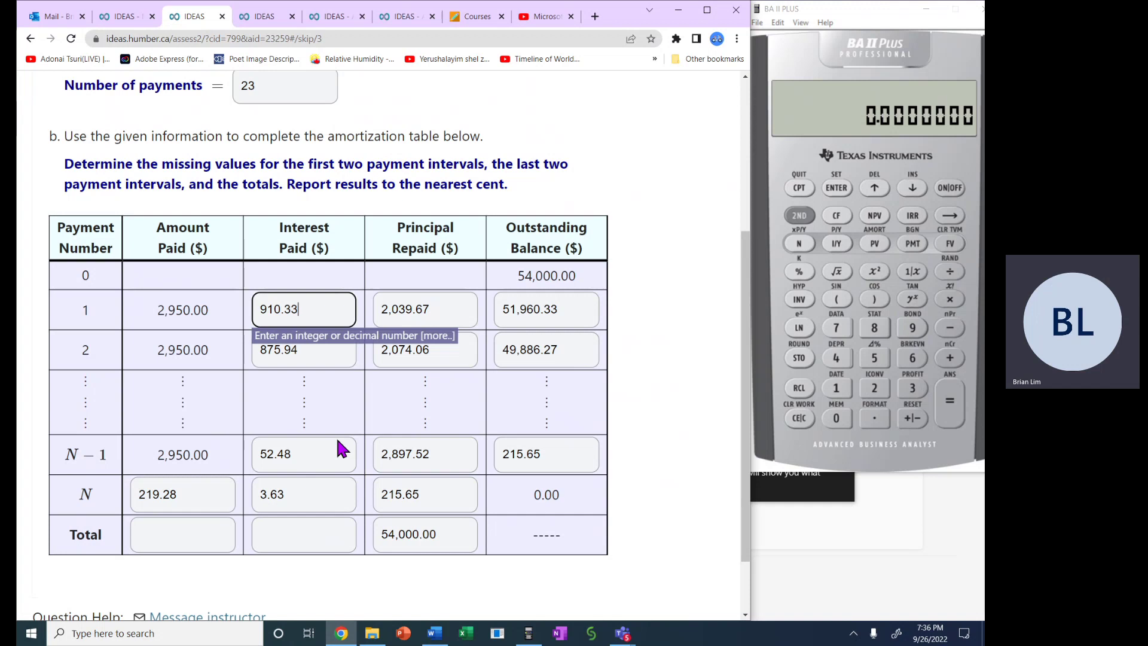
pyautogui.click(807, 215)
pyautogui.click(881, 245)
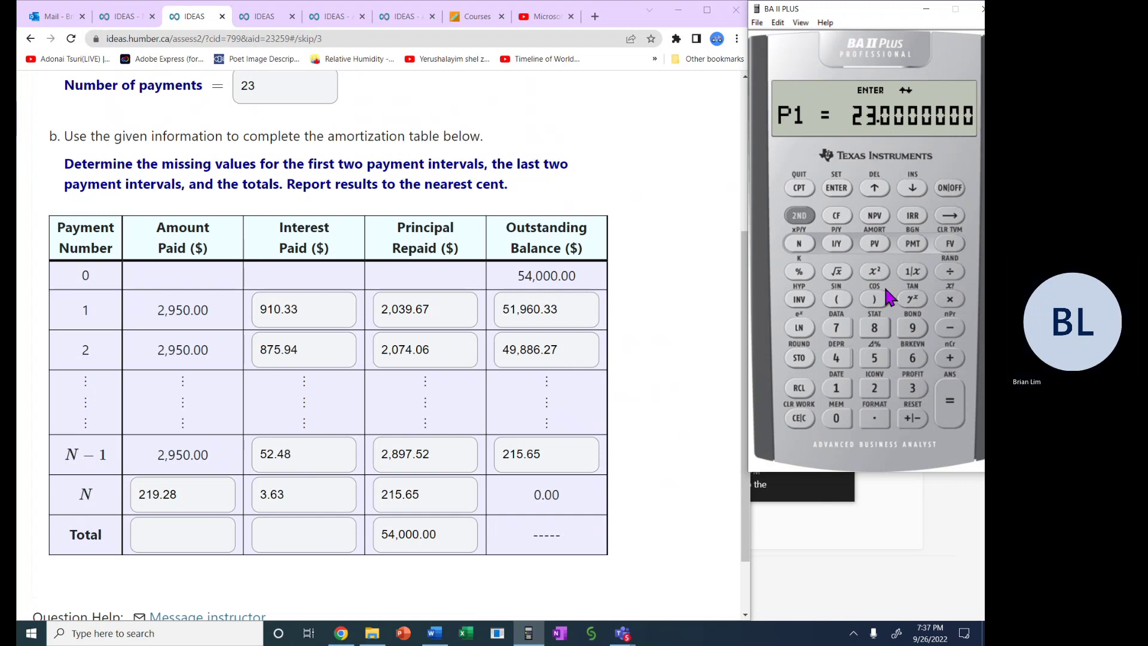
# - Set P1=1 and P2=23, show INT, and enter 11,119.28 as total interest paid
pyautogui.click(837, 388)
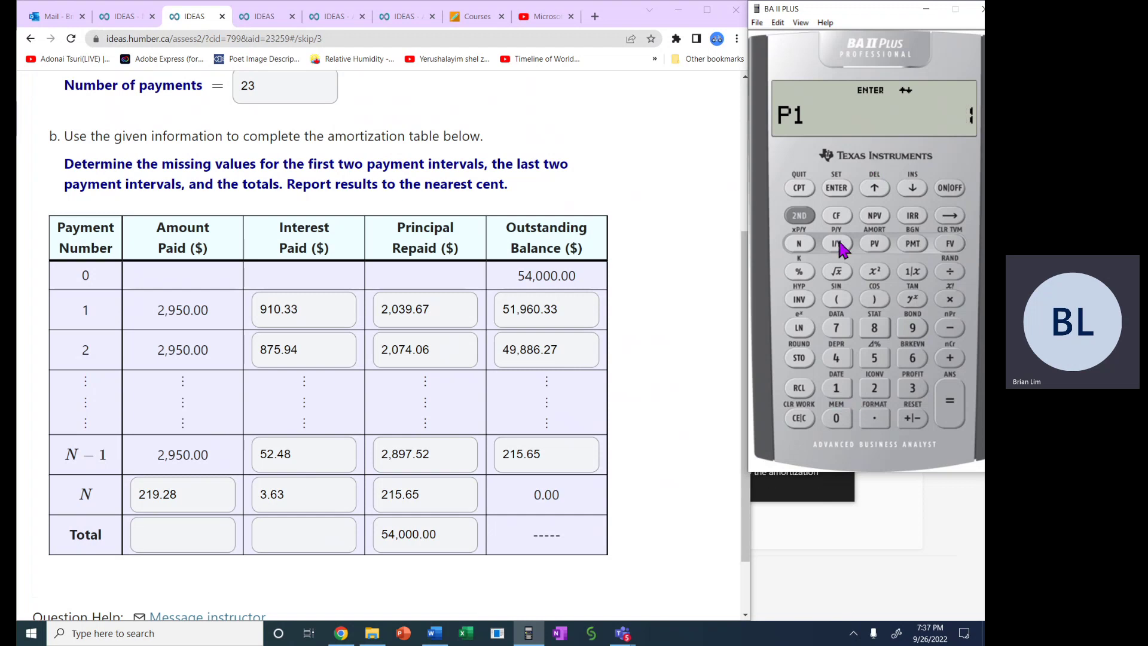
pyautogui.click(836, 188)
pyautogui.click(910, 190)
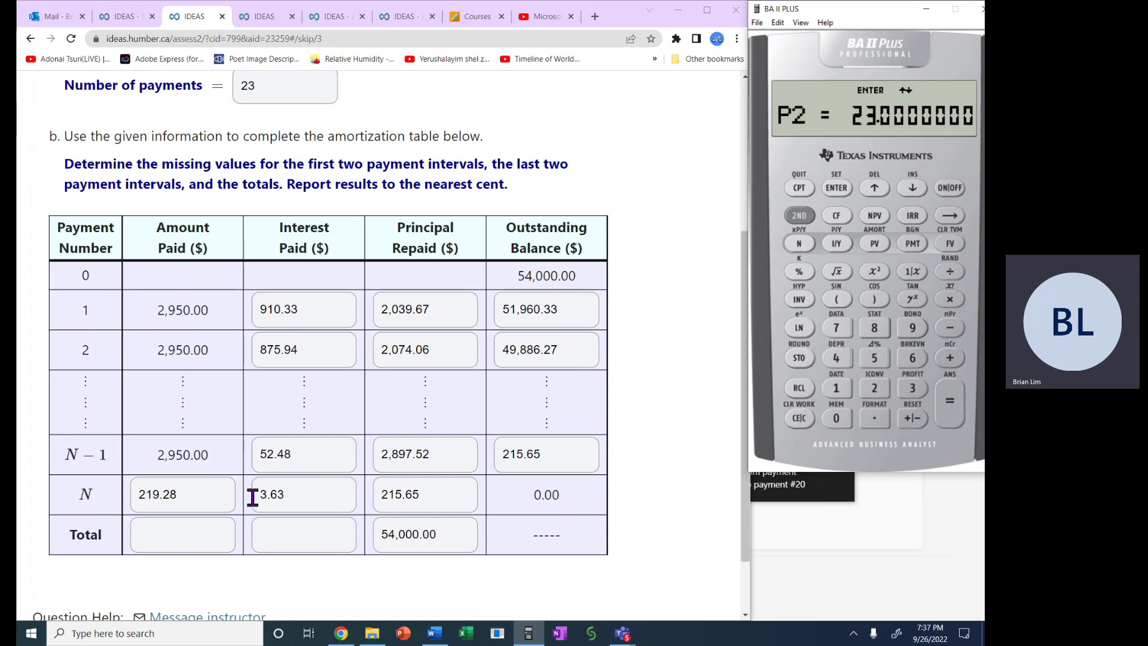
pyautogui.click(913, 186)
pyautogui.click(912, 186)
pyautogui.click(912, 186)
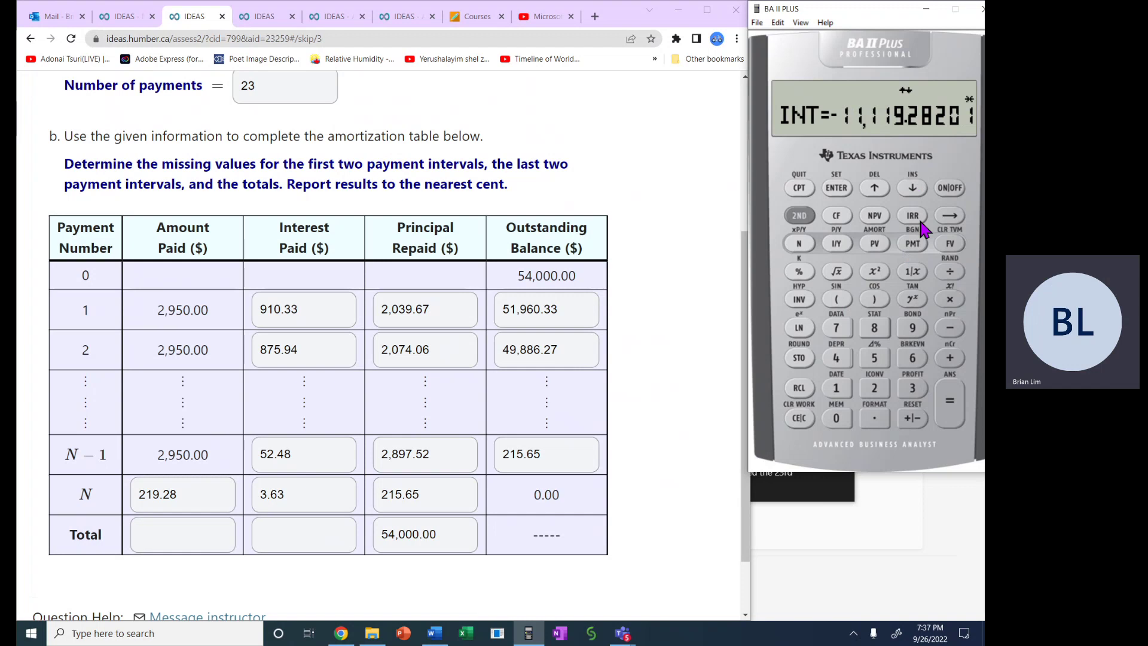
pyautogui.click(302, 533)
pyautogui.write('11')
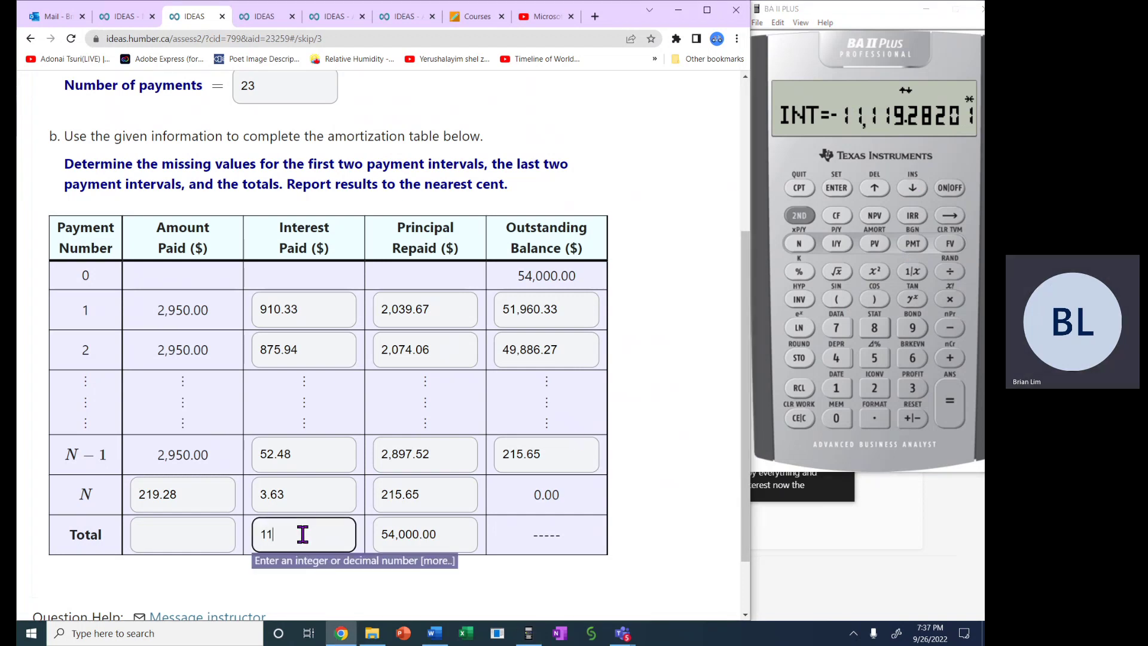
pyautogui.write(',119.28')
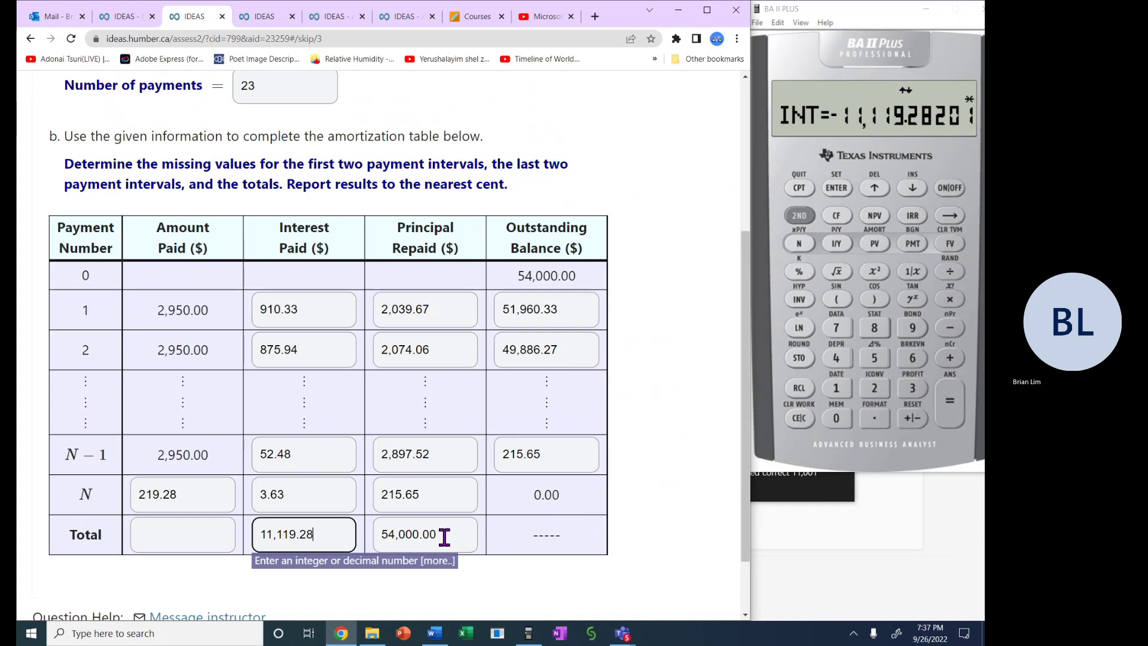
# - Select the 11,119.28 and 54,000.00 totals, then add 54,000 to the interest on the calculator
pyautogui.moveTo(331, 535); pyautogui.dragTo(199, 536)
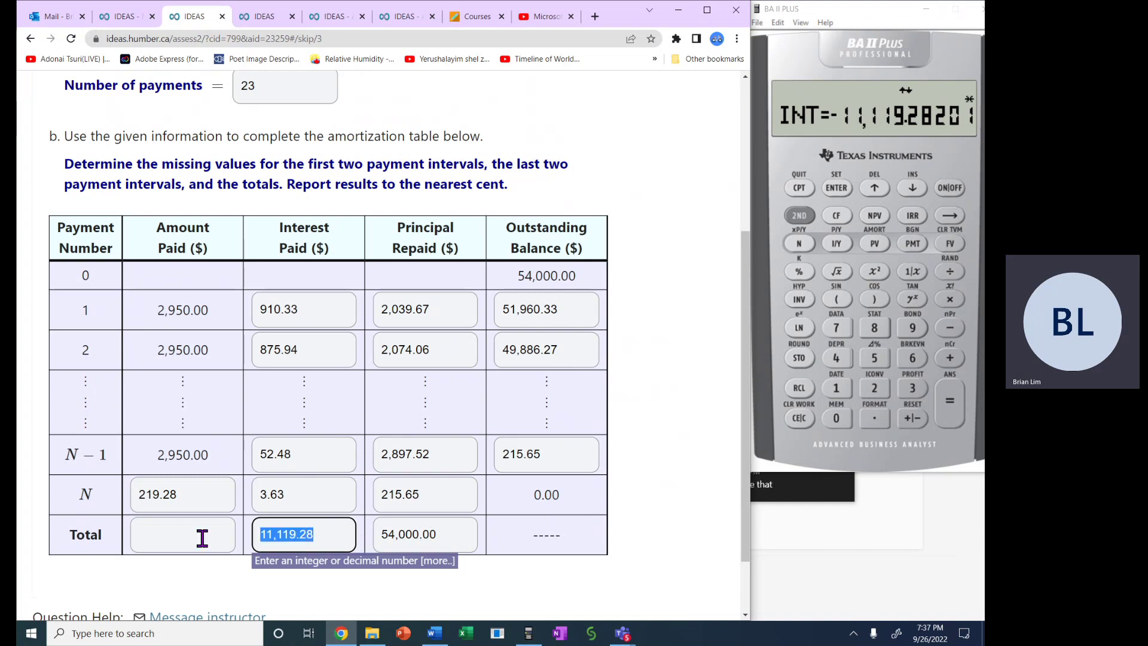
pyautogui.moveTo(446, 533); pyautogui.dragTo(351, 533)
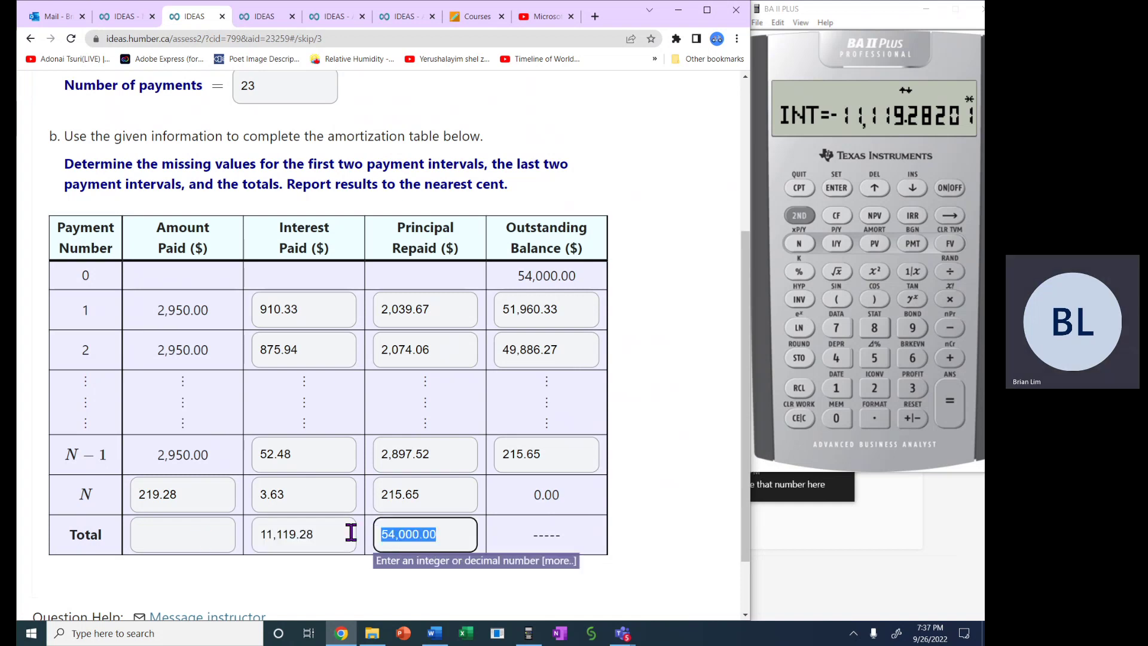
pyautogui.click(954, 362)
pyautogui.click(874, 356)
pyautogui.click(840, 359)
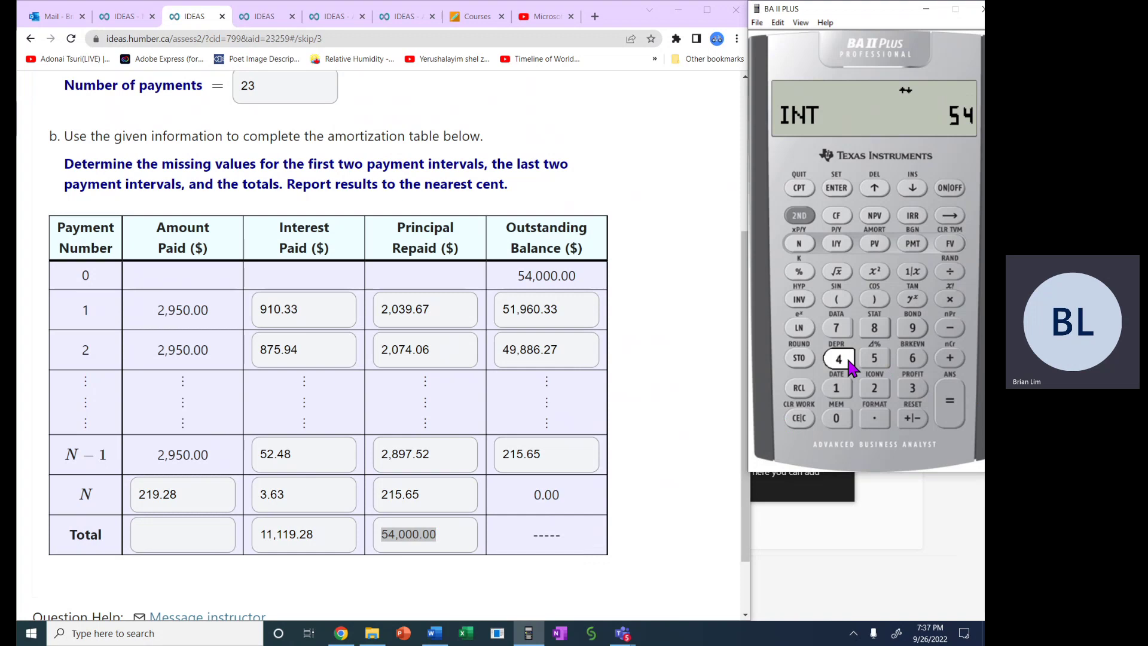
pyautogui.click(836, 418)
pyautogui.click(836, 417)
pyautogui.click(836, 417)
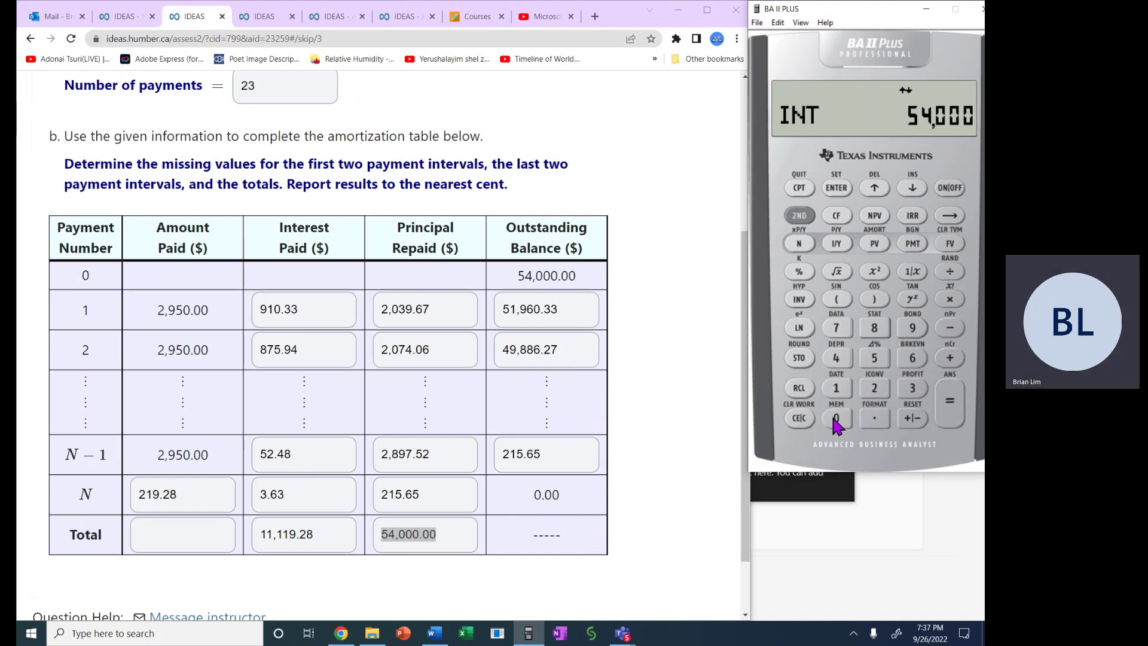
pyautogui.click(949, 401)
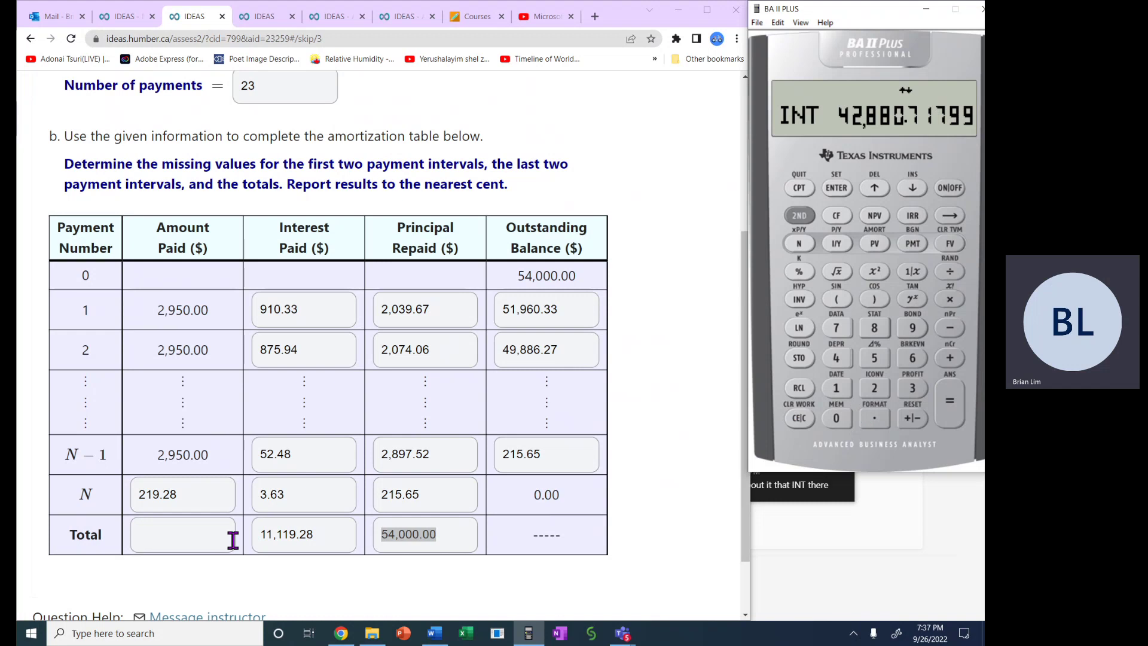
# - Recall total interest, add 54,000 to get 65,119.28, and enter it as Total Amount Paid
pyautogui.click(913, 187)
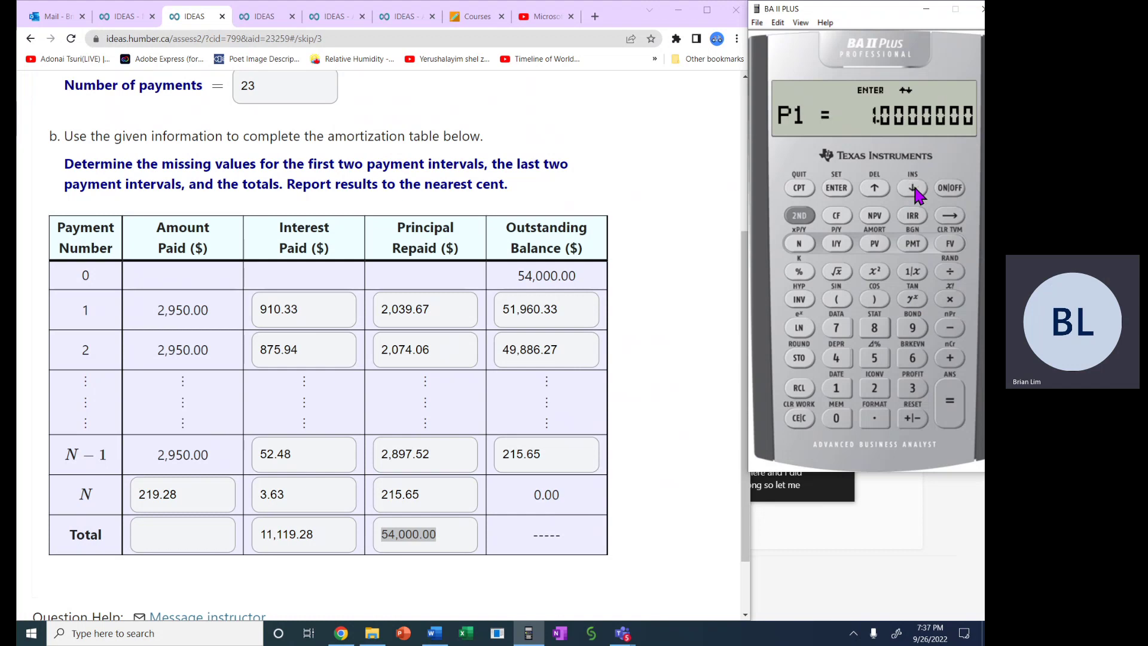
pyautogui.click(913, 186)
pyautogui.click(913, 186)
pyautogui.click(913, 186)
pyautogui.click(913, 185)
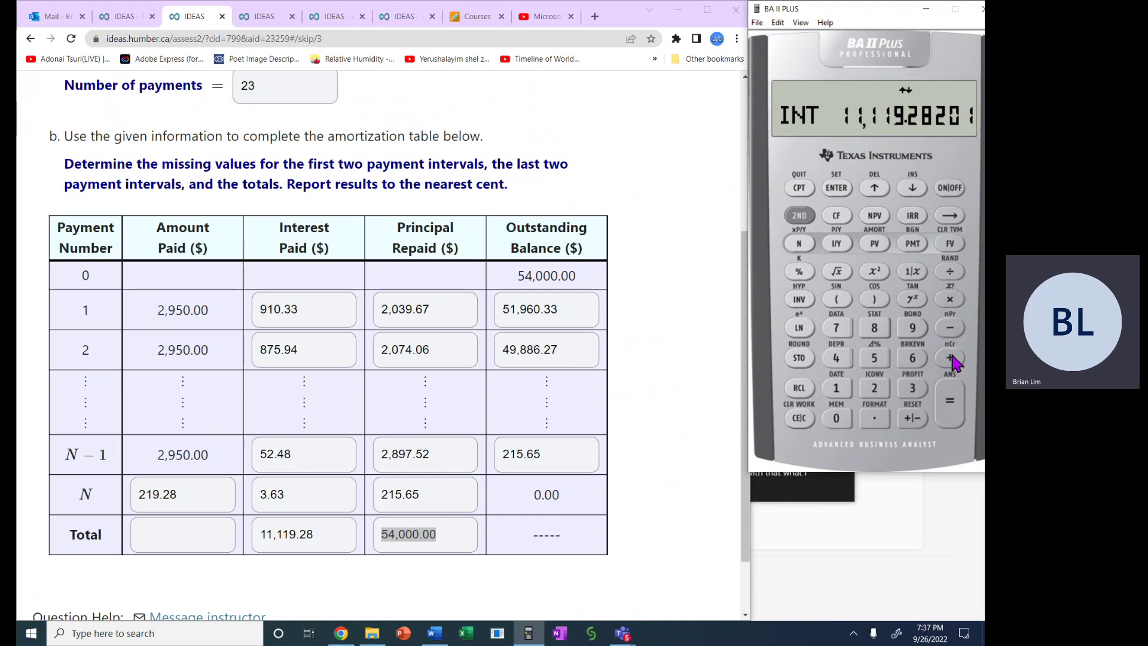
pyautogui.click(874, 357)
pyautogui.click(835, 361)
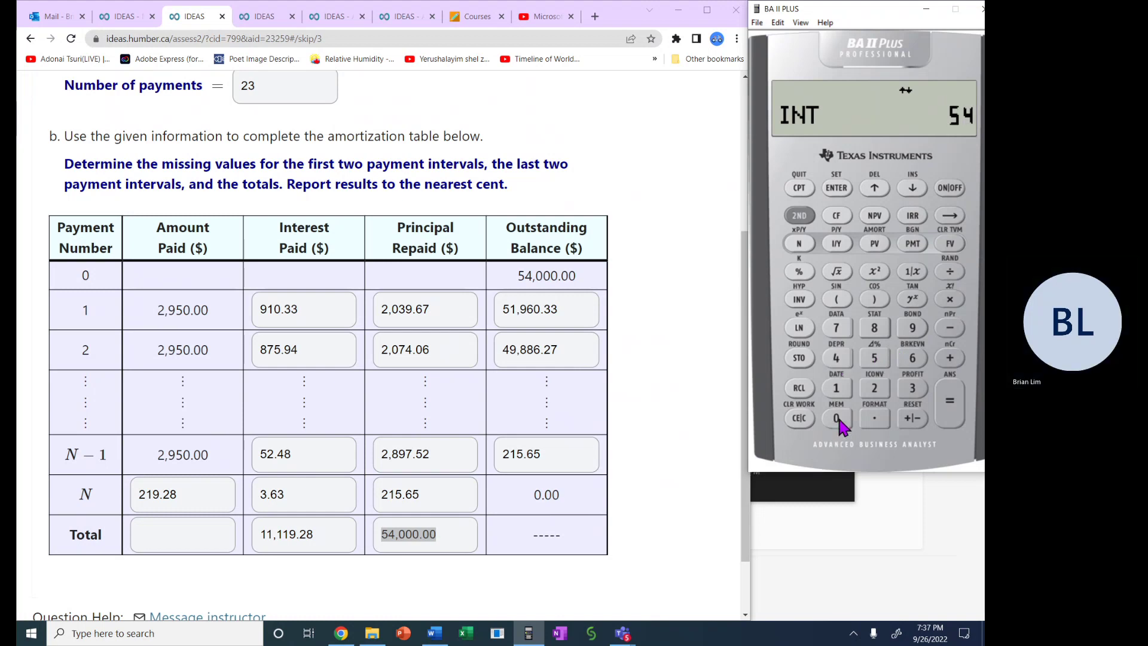
pyautogui.doubleClick(838, 419)
pyautogui.click(839, 420)
pyautogui.click(942, 418)
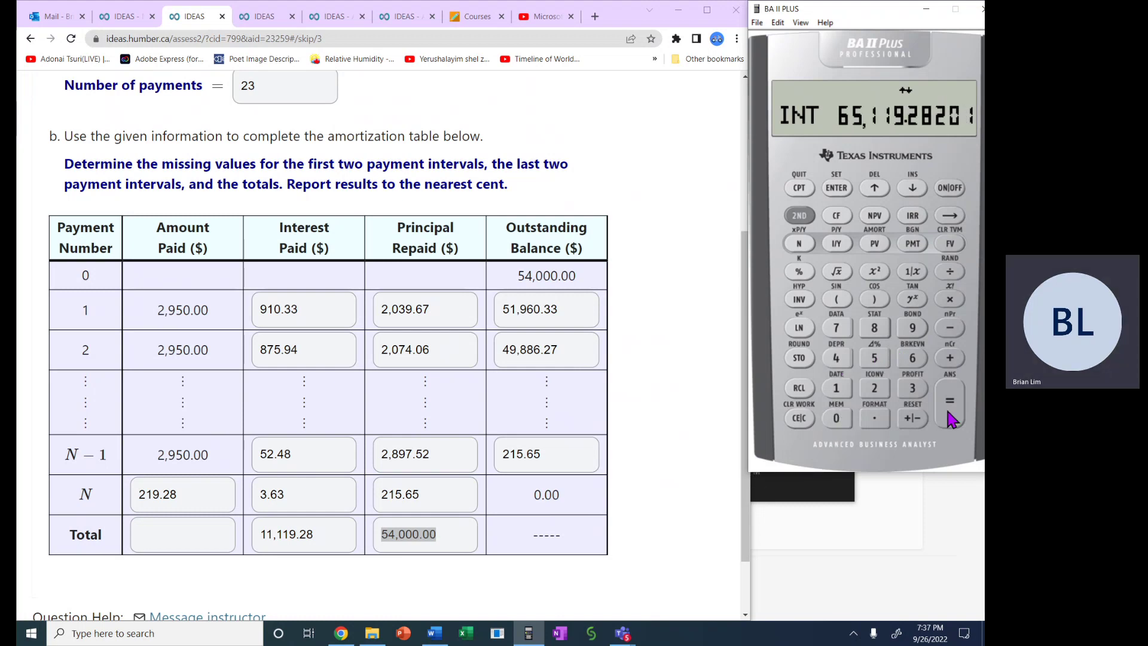
pyautogui.click(185, 537)
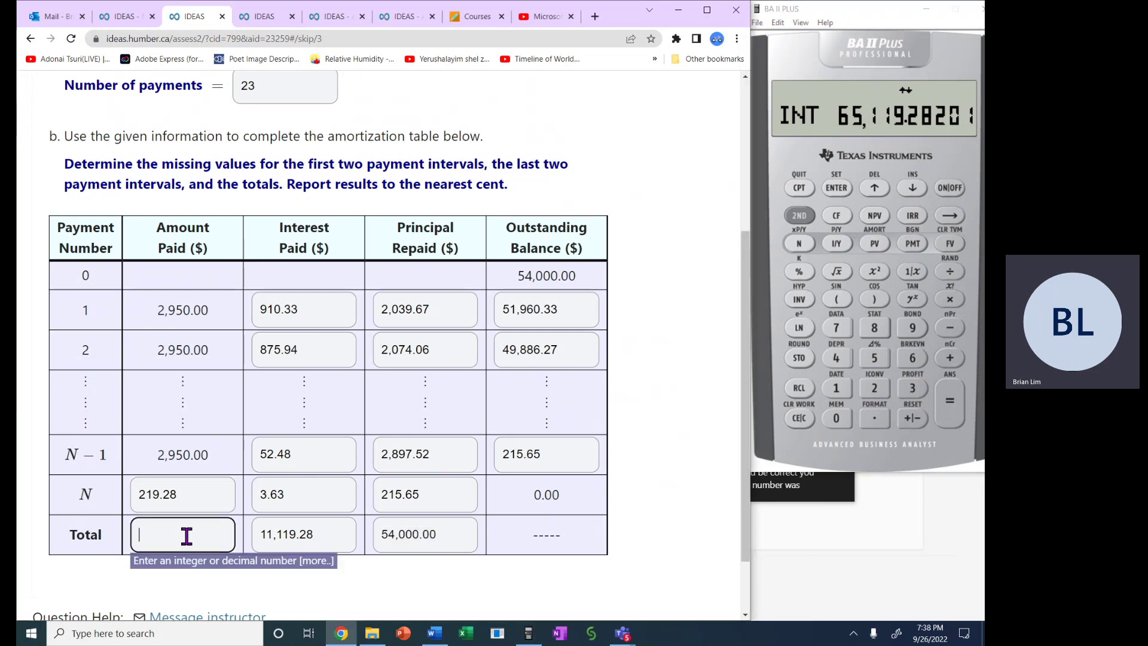
pyautogui.write('65,119.28')
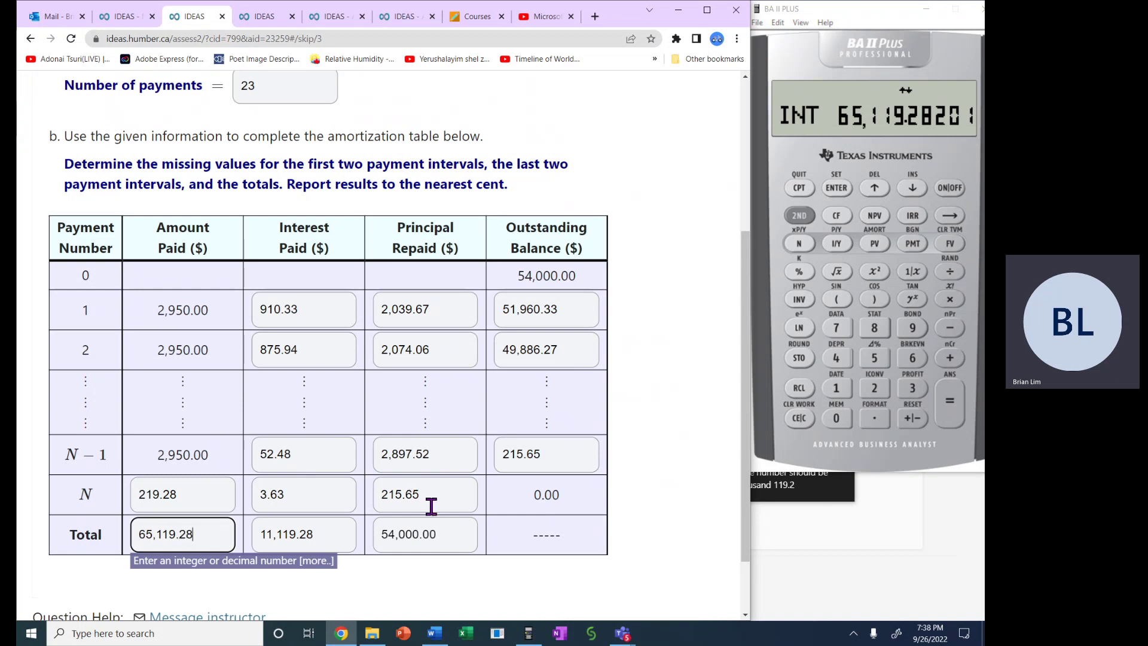
# - Quit and clear the calculator worksheet, then recheck the three Total row entries
pyautogui.click(801, 217)
pyautogui.click(799, 188)
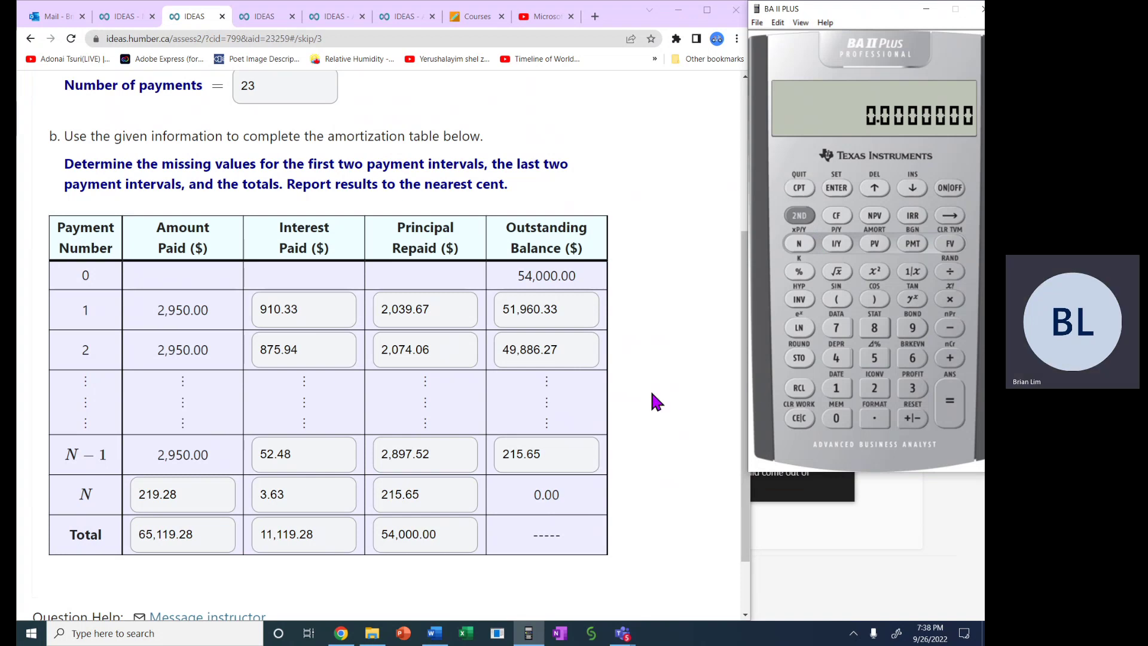
pyautogui.click(440, 534)
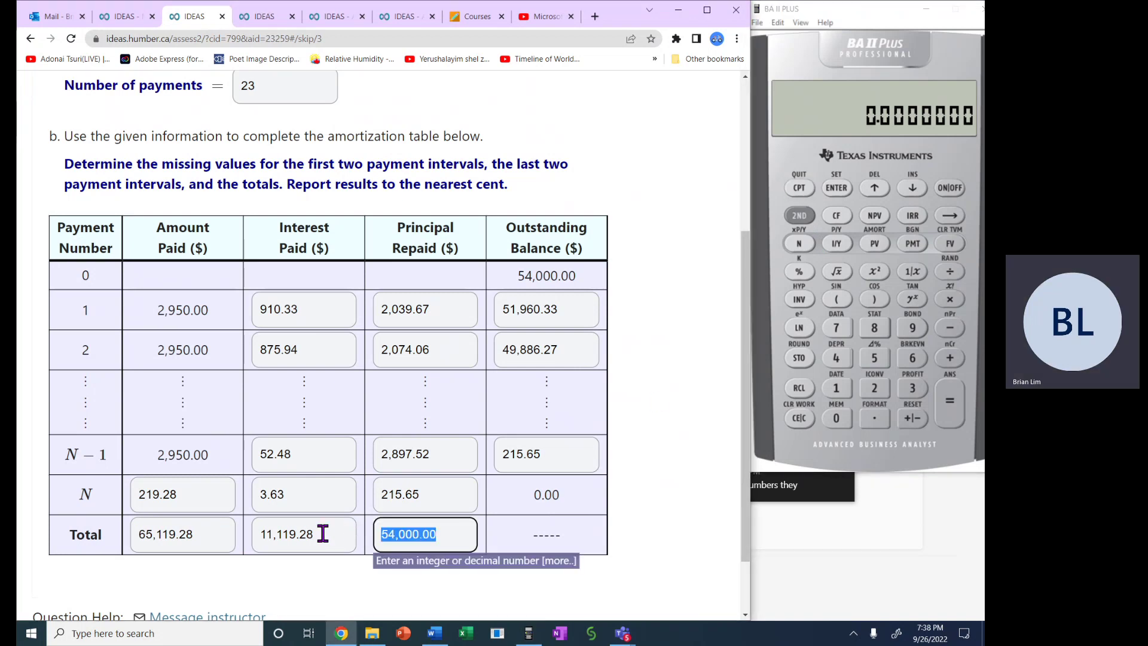
pyautogui.click(323, 533)
pyautogui.click(229, 533)
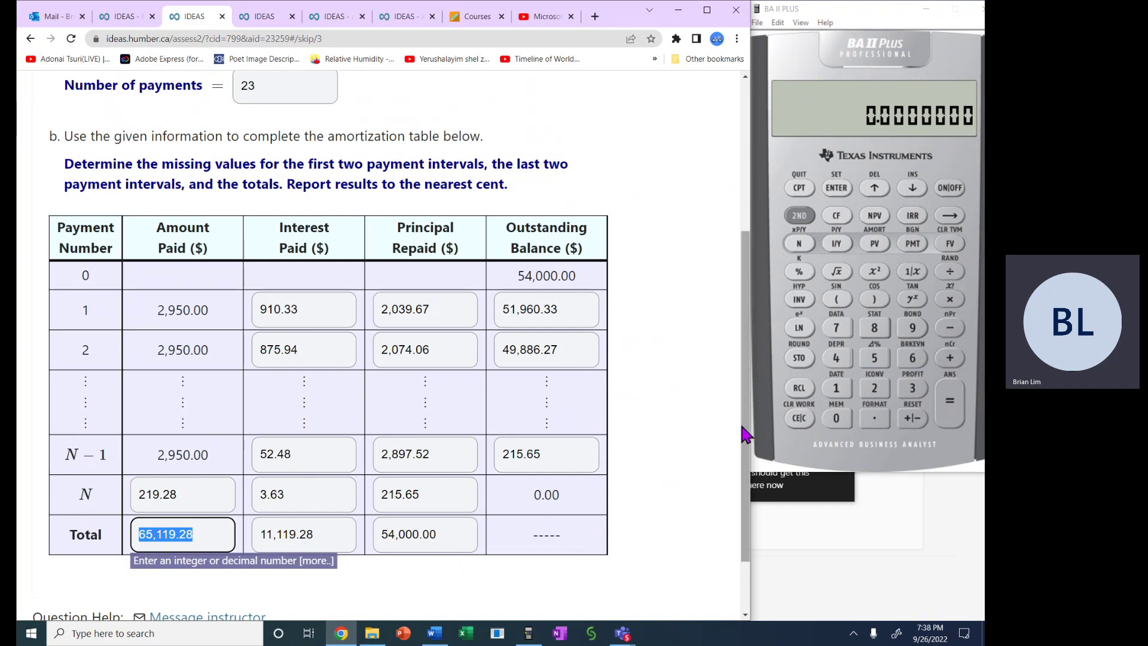
pyautogui.scroll(-2, 740, 475)
pyautogui.click(371, 500)
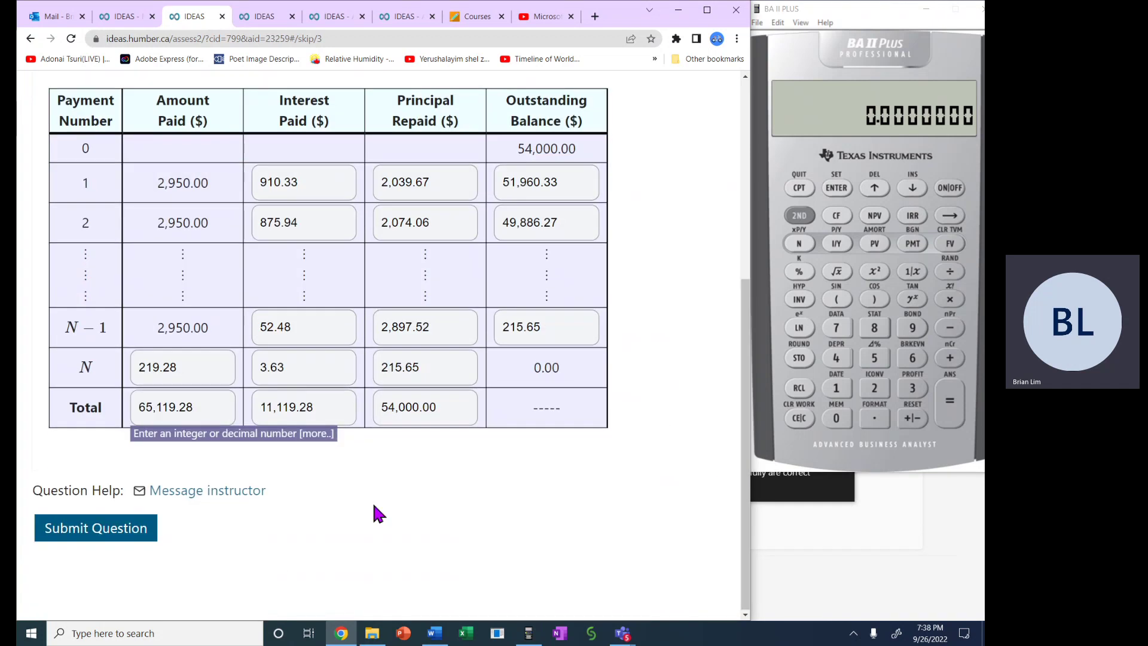
# - Submit the question, review the 5/5 correct marks, and return to the Teams meeting
pyautogui.click(129, 530)
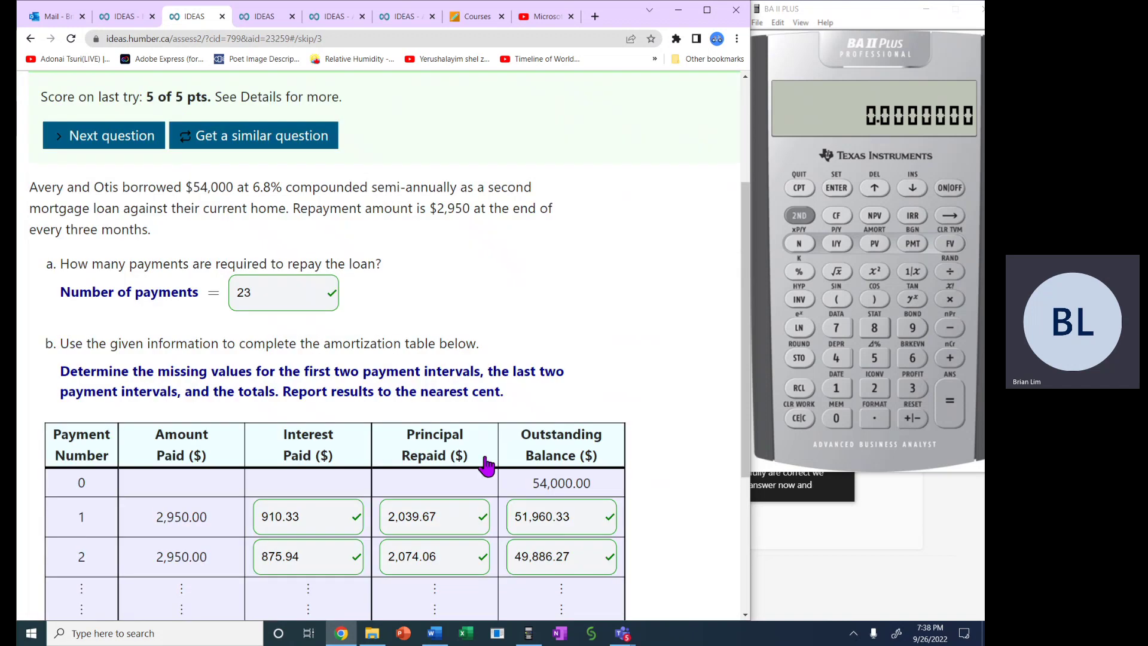
pyautogui.scroll(-3, 383, 346)
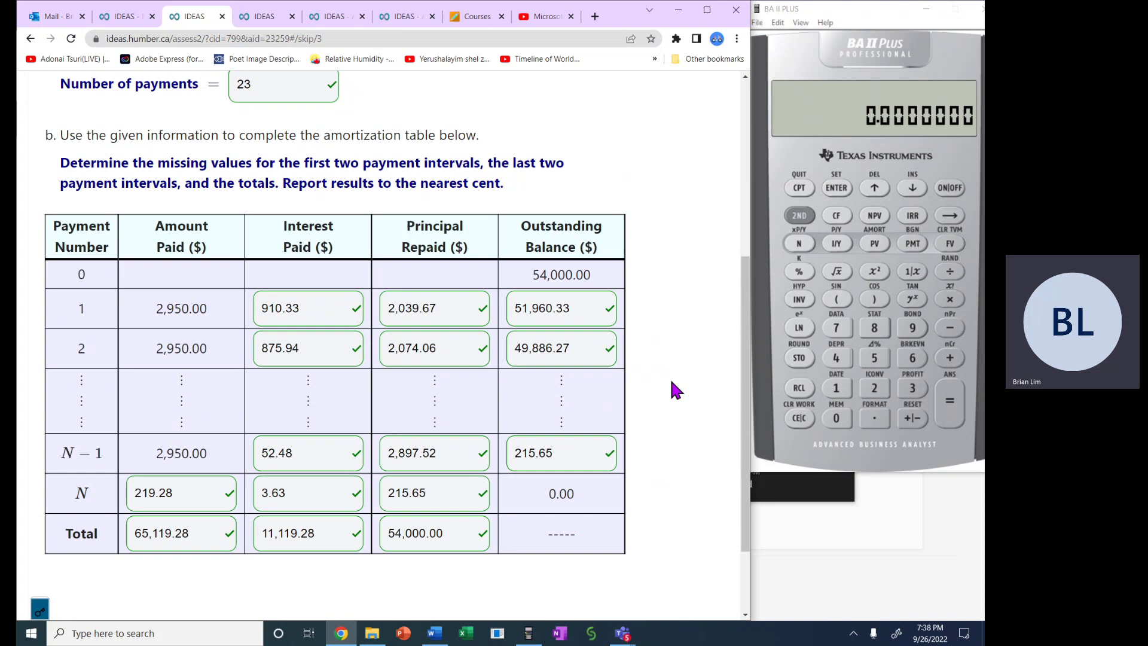
pyautogui.scroll(4, 675, 390)
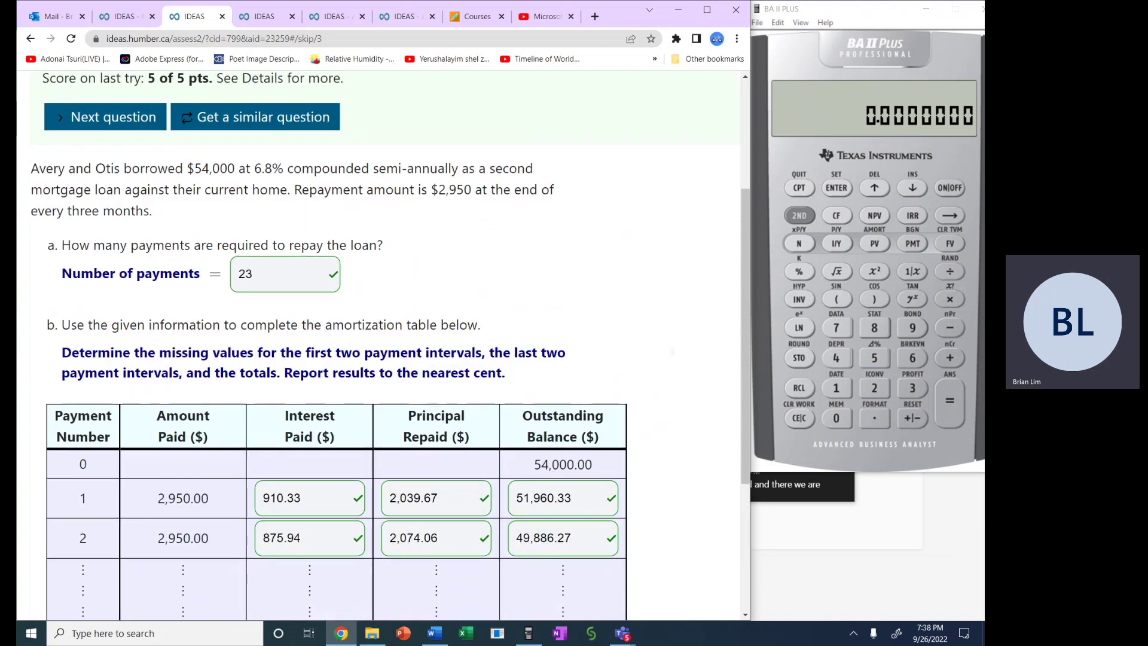
pyautogui.scroll(2, 669, 399)
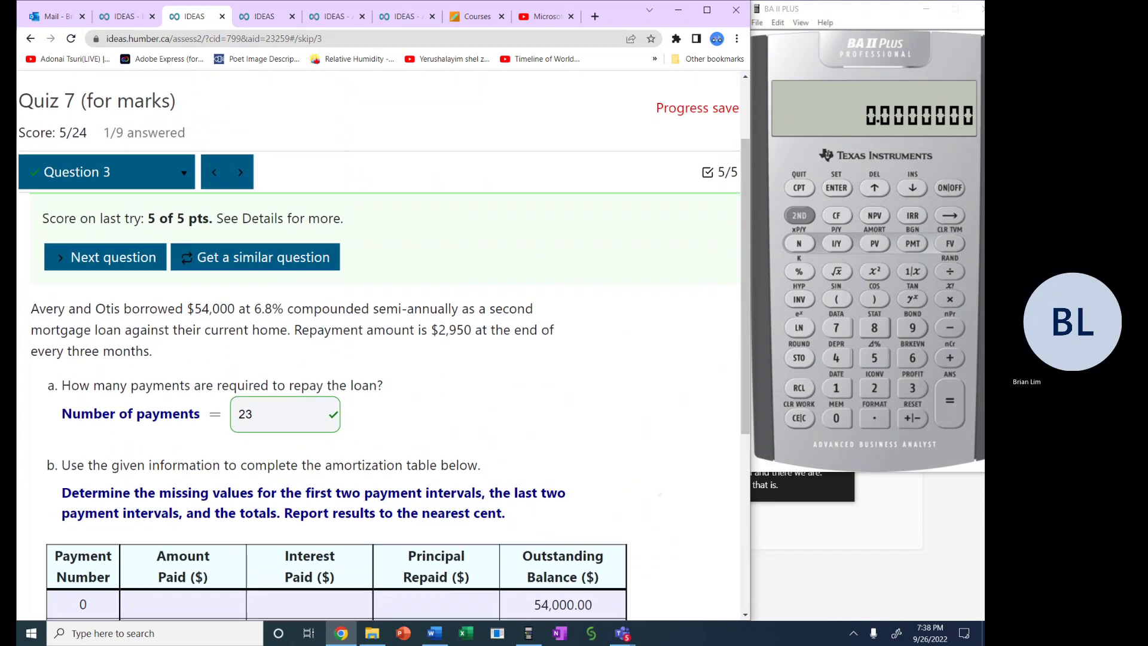
pyautogui.scroll(-3, 661, 390)
pyautogui.scroll(-3, 661, 382)
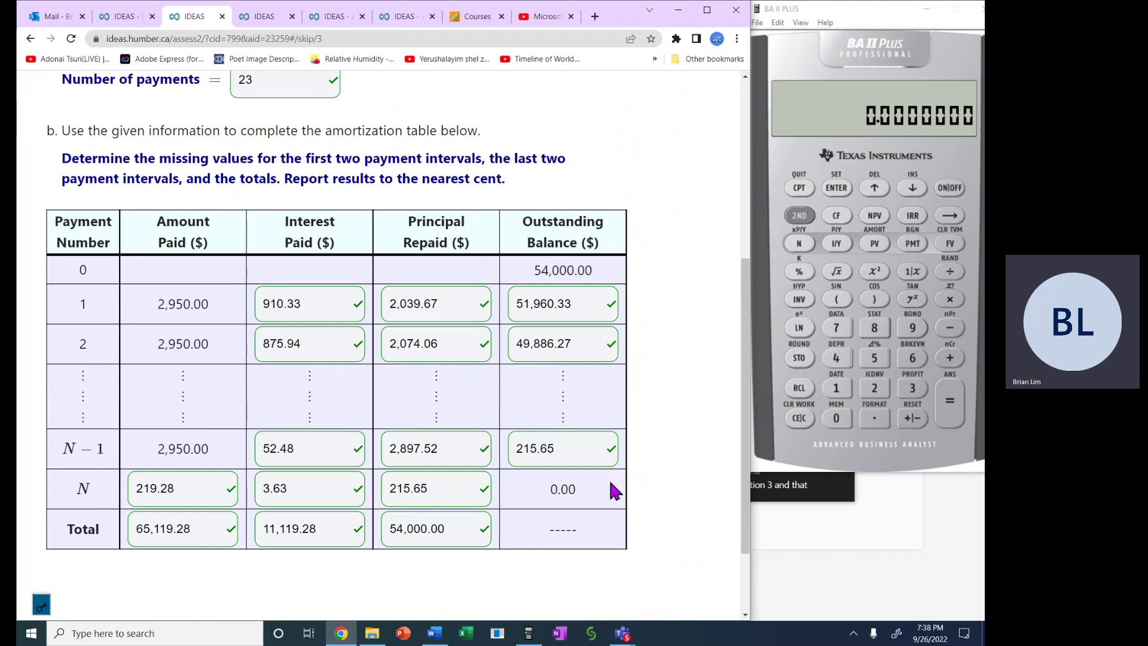
pyautogui.moveTo(625, 637)
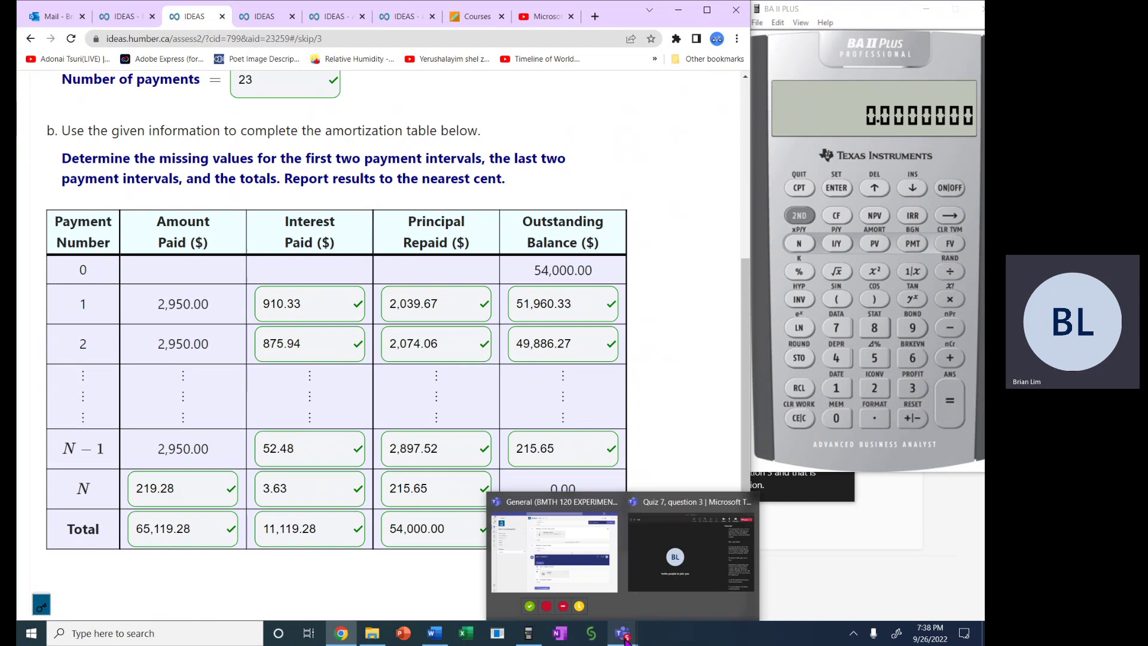
pyautogui.click(675, 574)
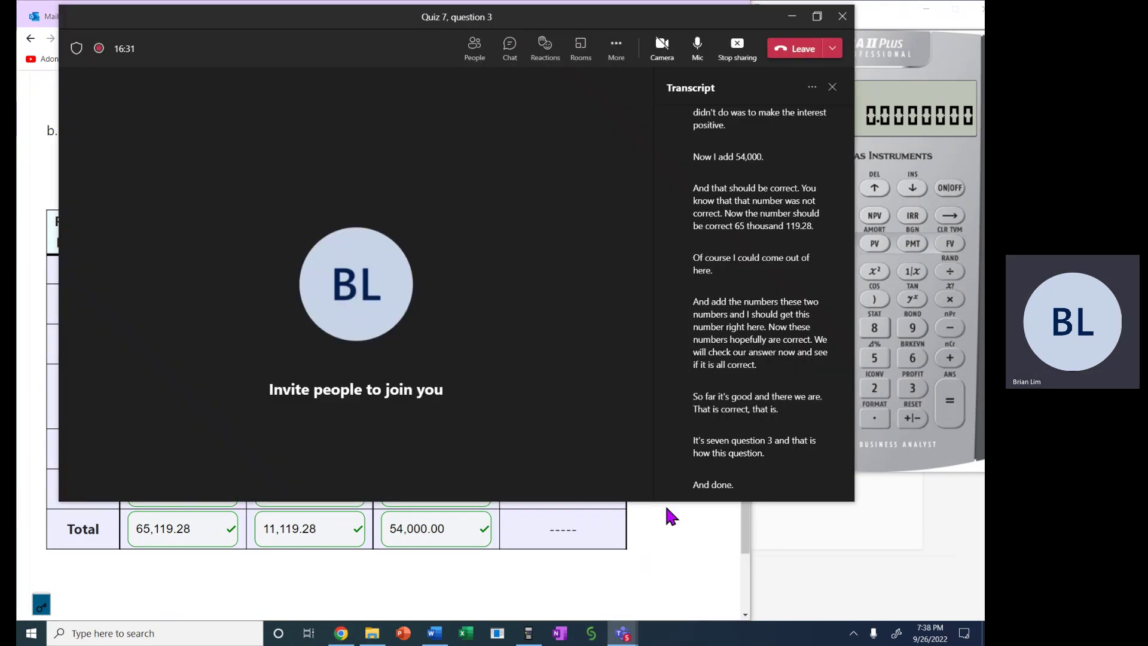